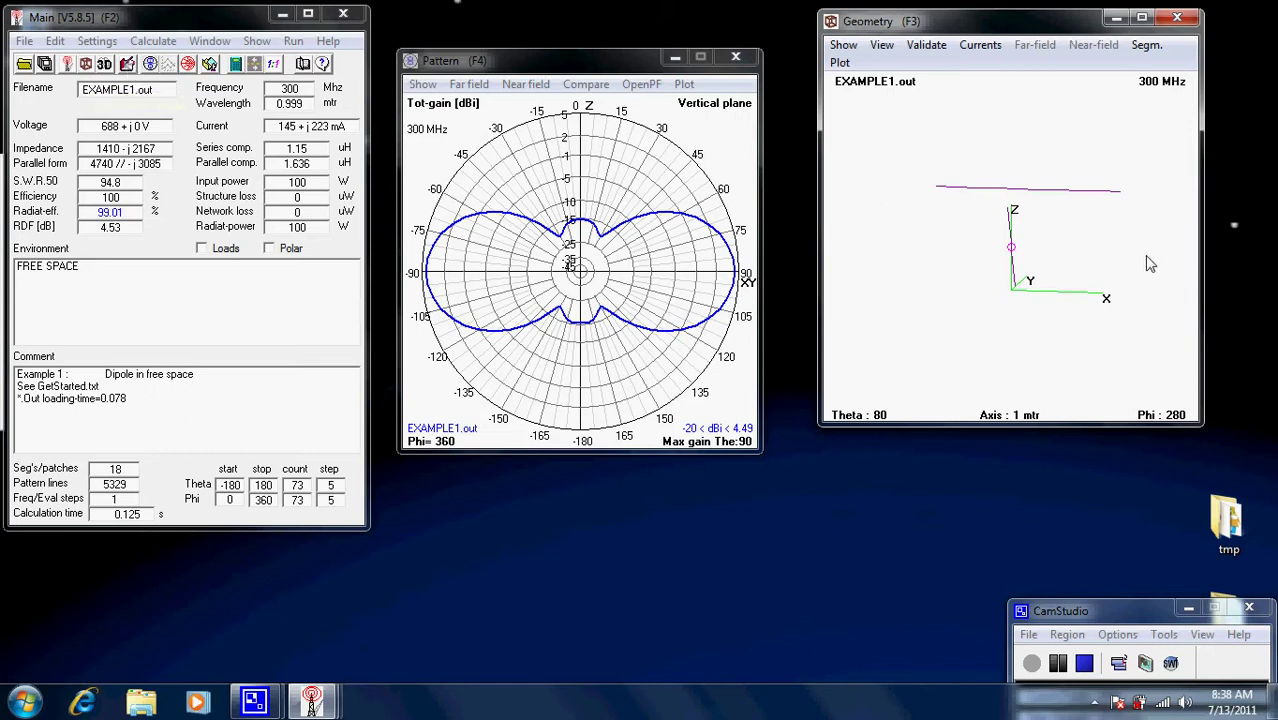
- Rotate the antenna geometry view and inspect the segment details of the horizontal wire and the lower half of the dipole
mouse_move(1149, 264)
left_mouse_down()
mouse_move(1111, 266)
mouse_move(1163, 275)
left_mouse_up()
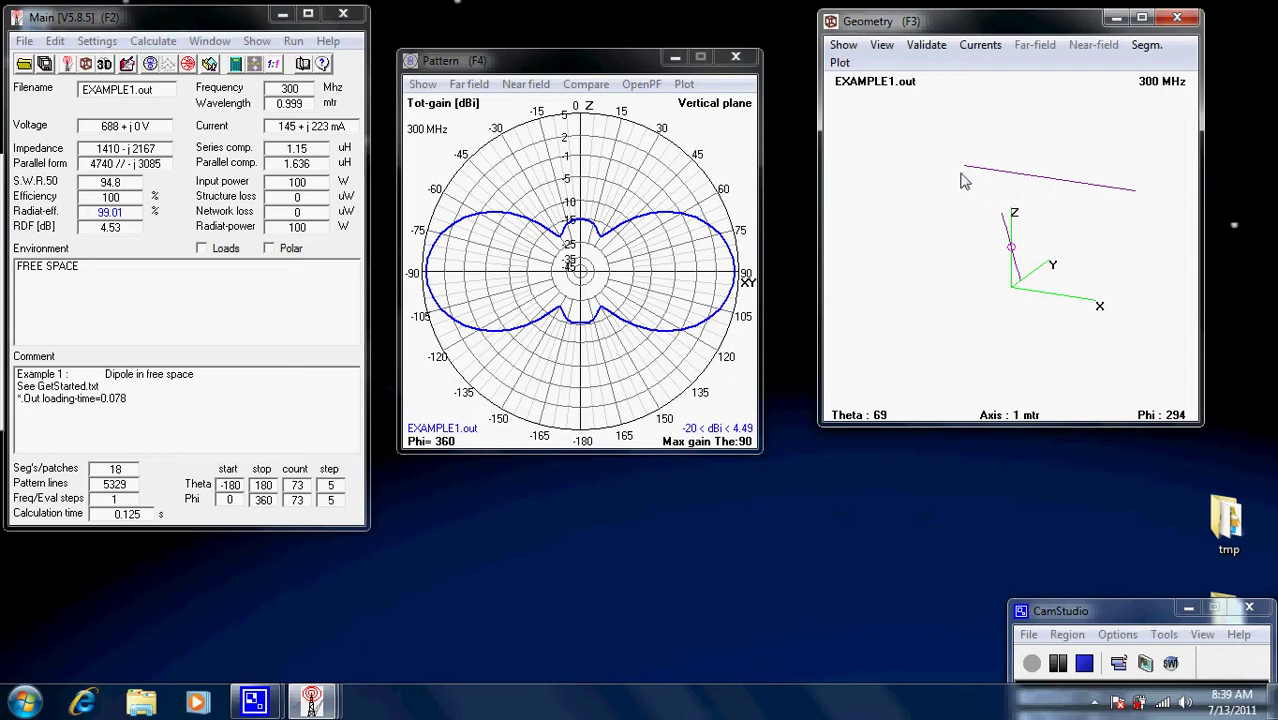
left_click(1039, 183)
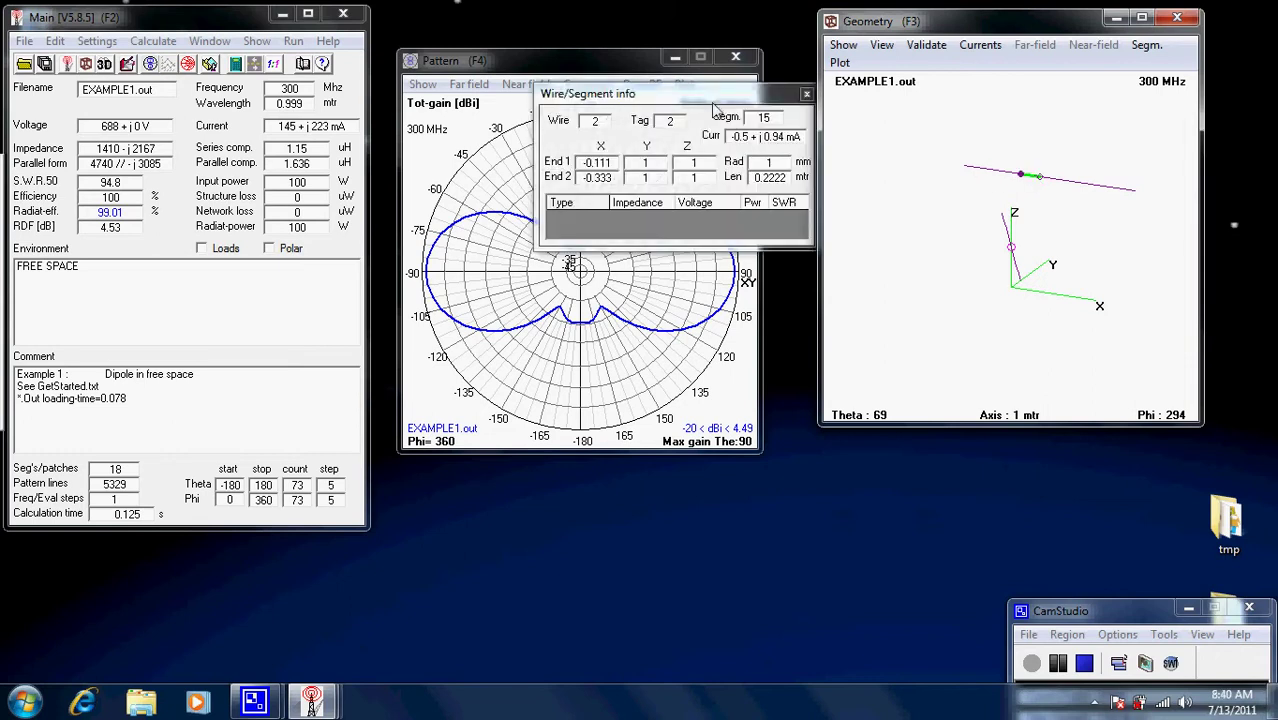
left_click_drag(711, 104, 645, 117)
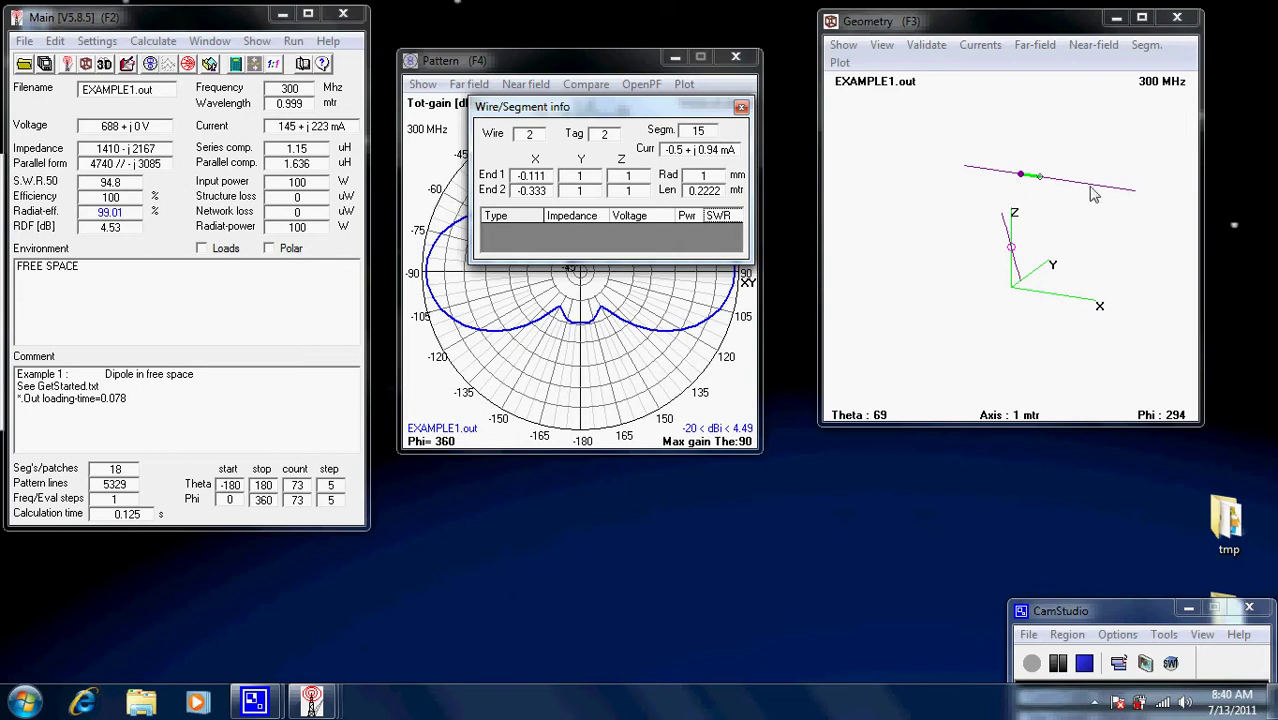
left_click(1013, 257)
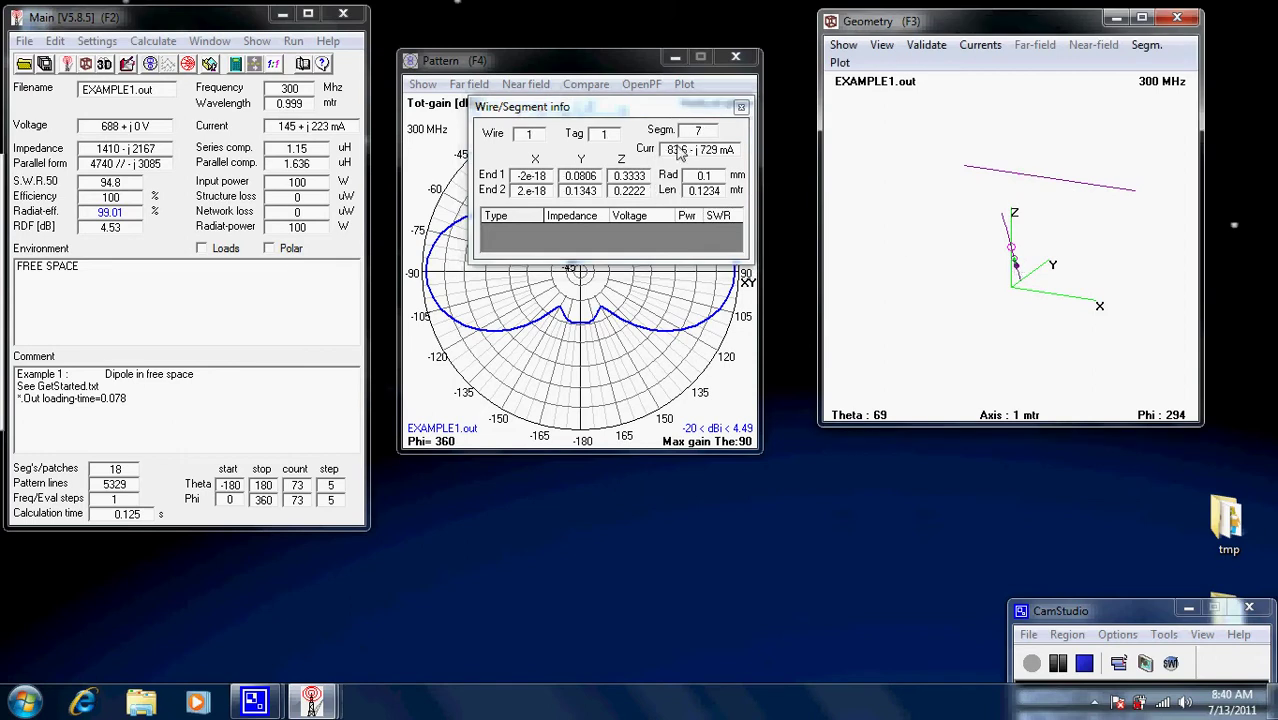
left_click(1018, 281)
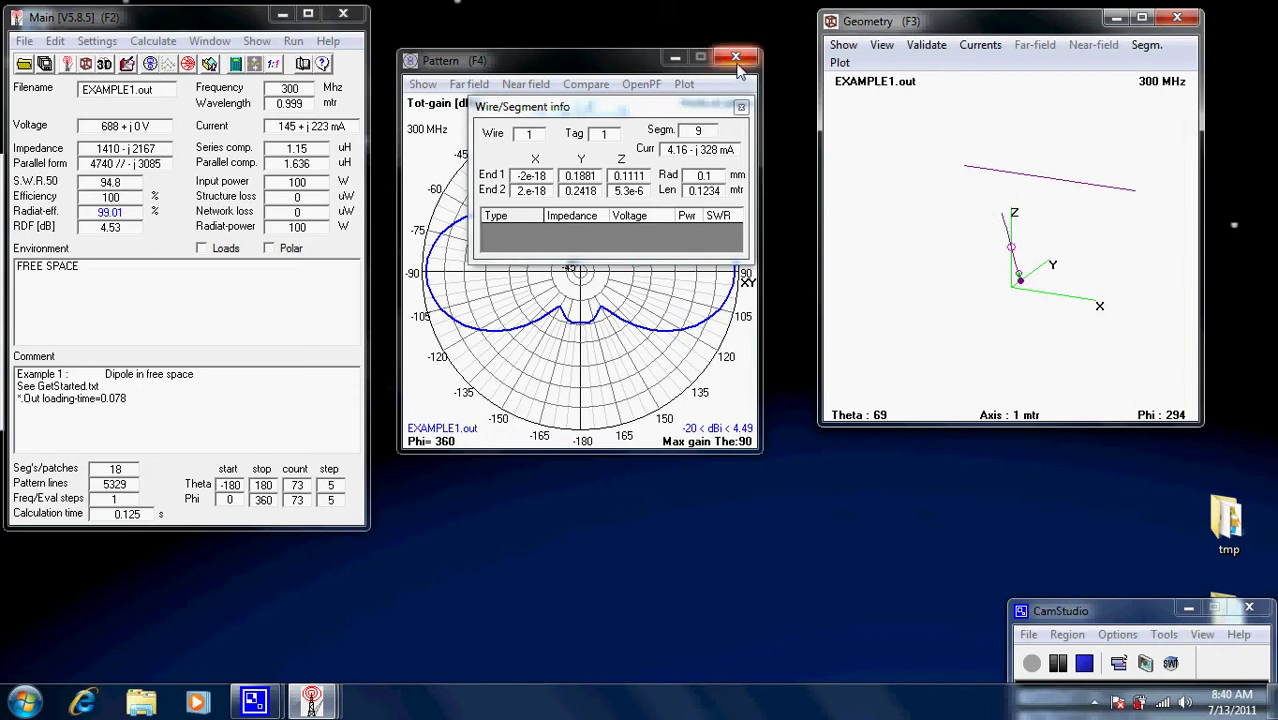
- Inspect the segment details at the dipole's voltage source and close the segment information
left_click(1011, 247)
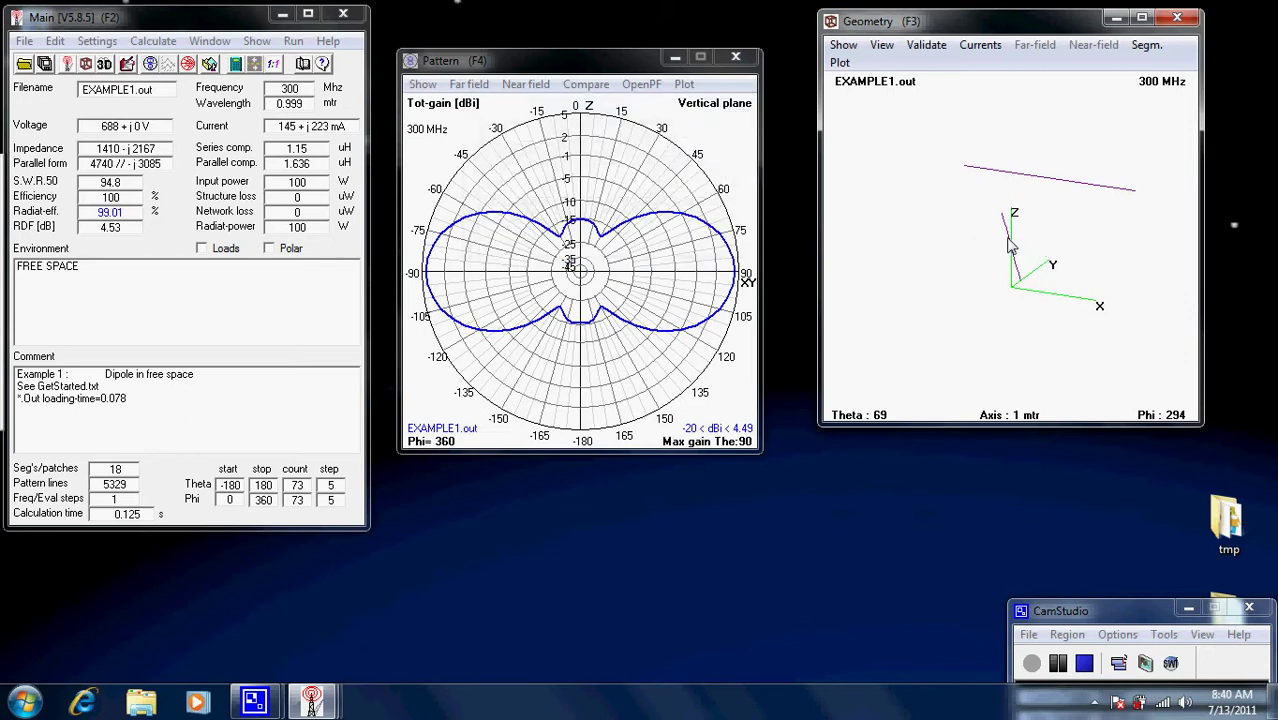
mouse_move(1011, 246)
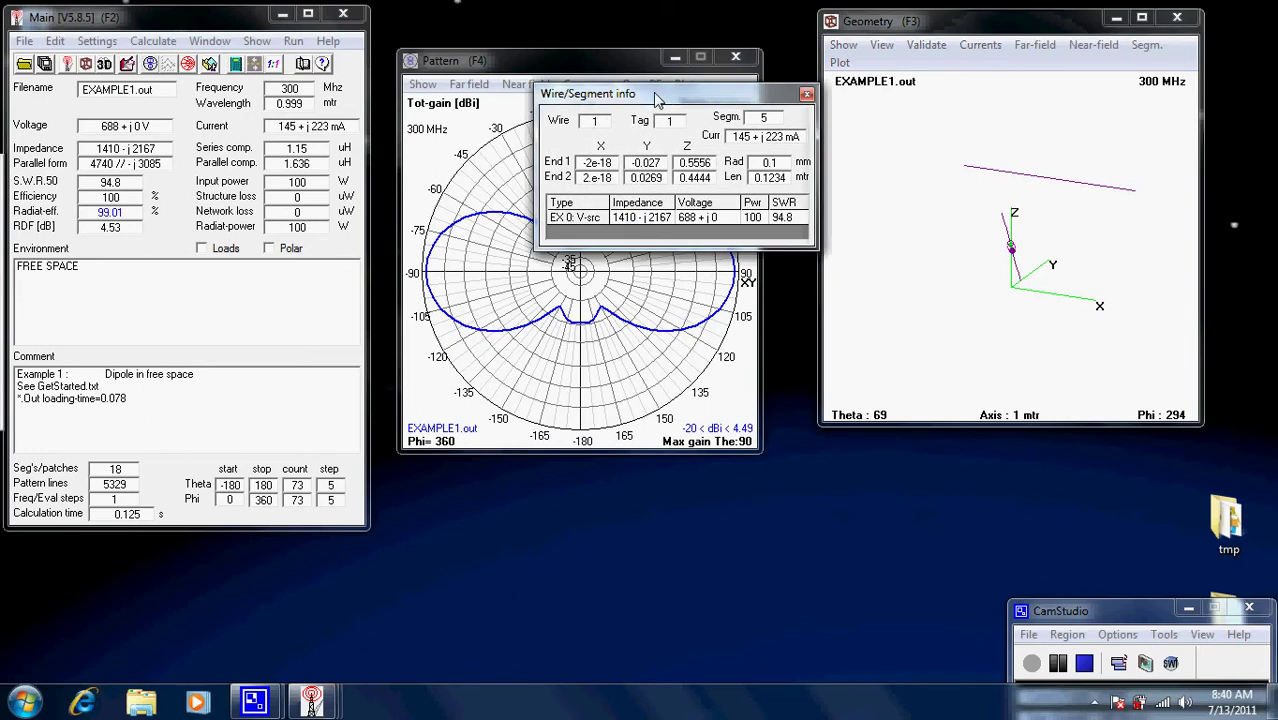
left_click_drag(664, 97, 625, 98)
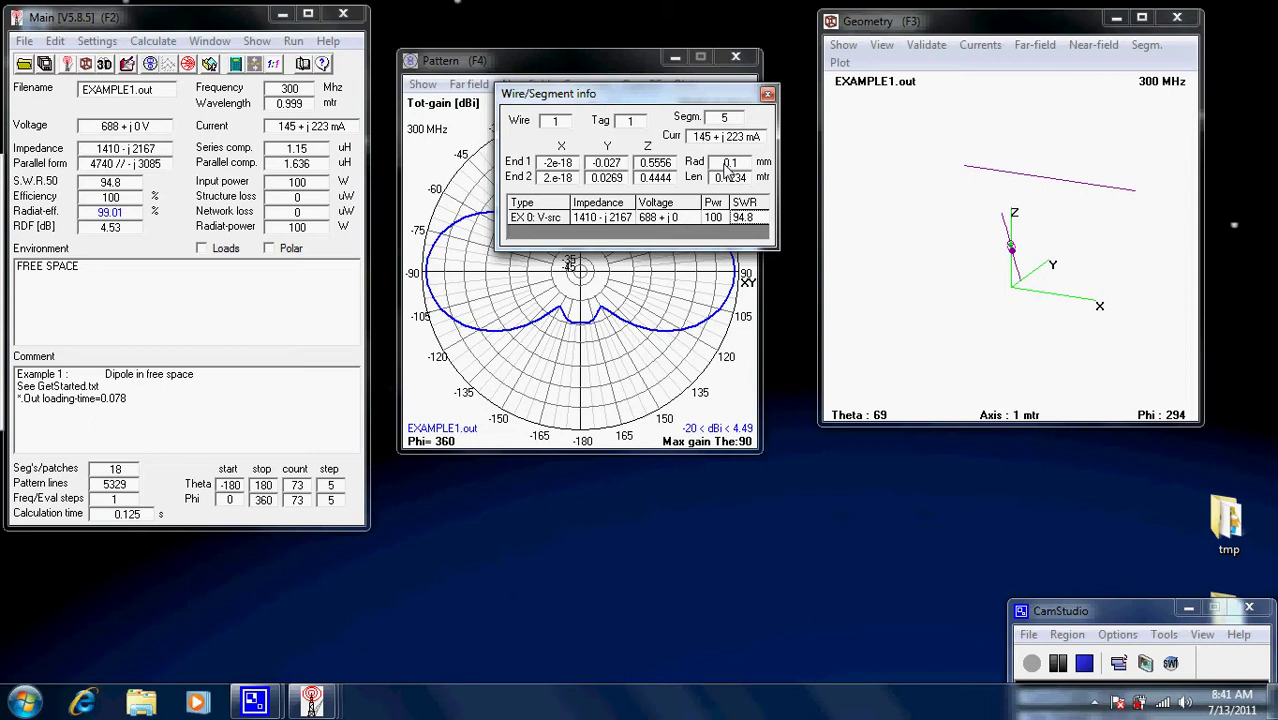
left_click(768, 96)
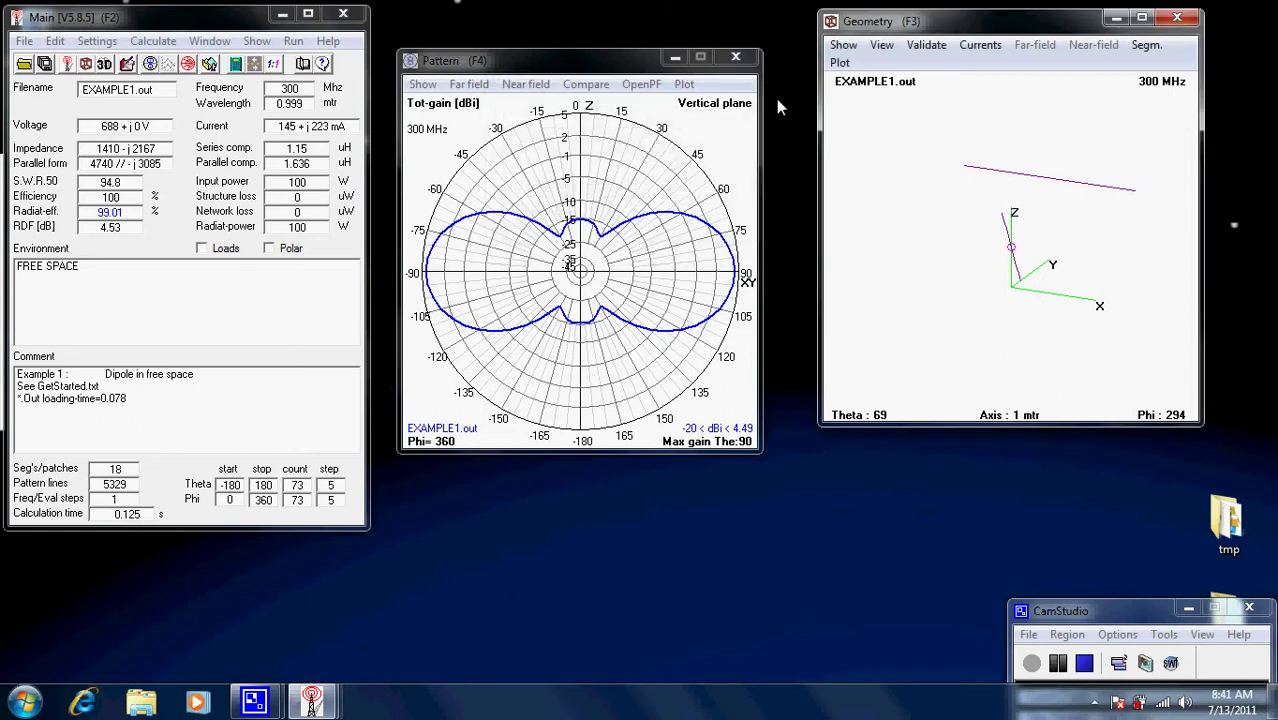
- Open Example1.nec in Notepad, examine its card names, frequency and second wire radius, and close the file
left_click(98, 42)
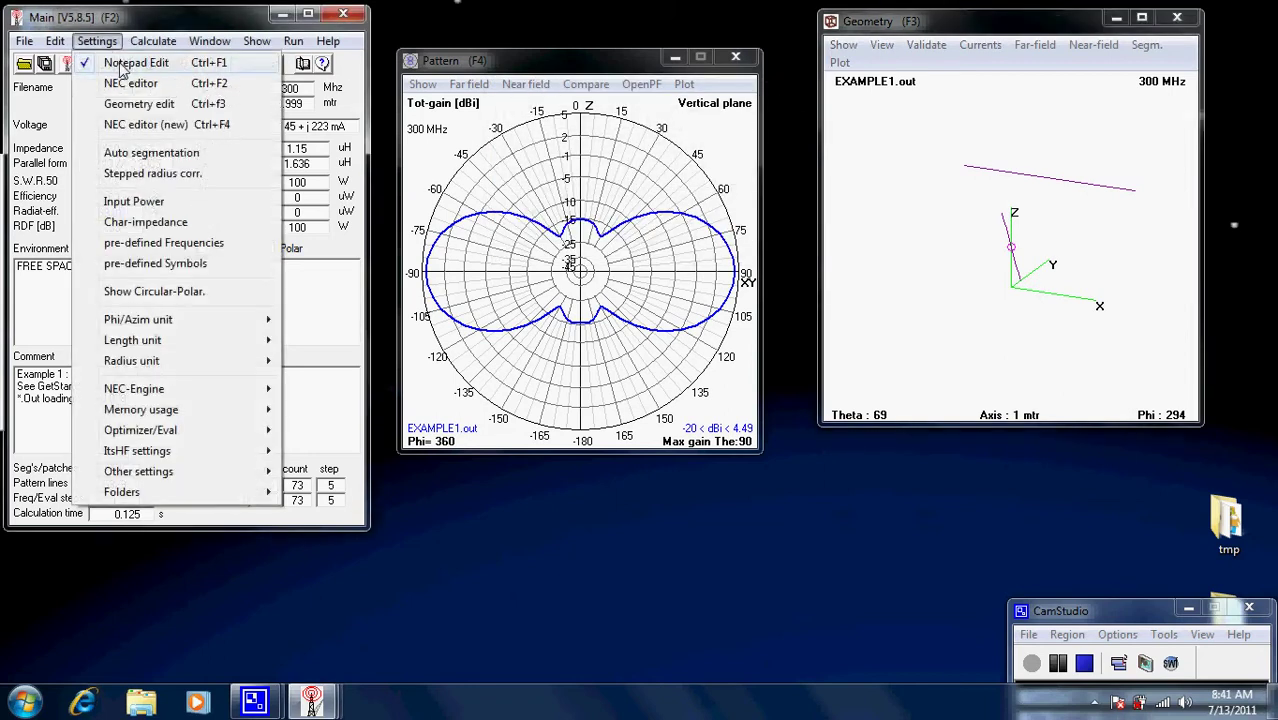
left_click(153, 41)
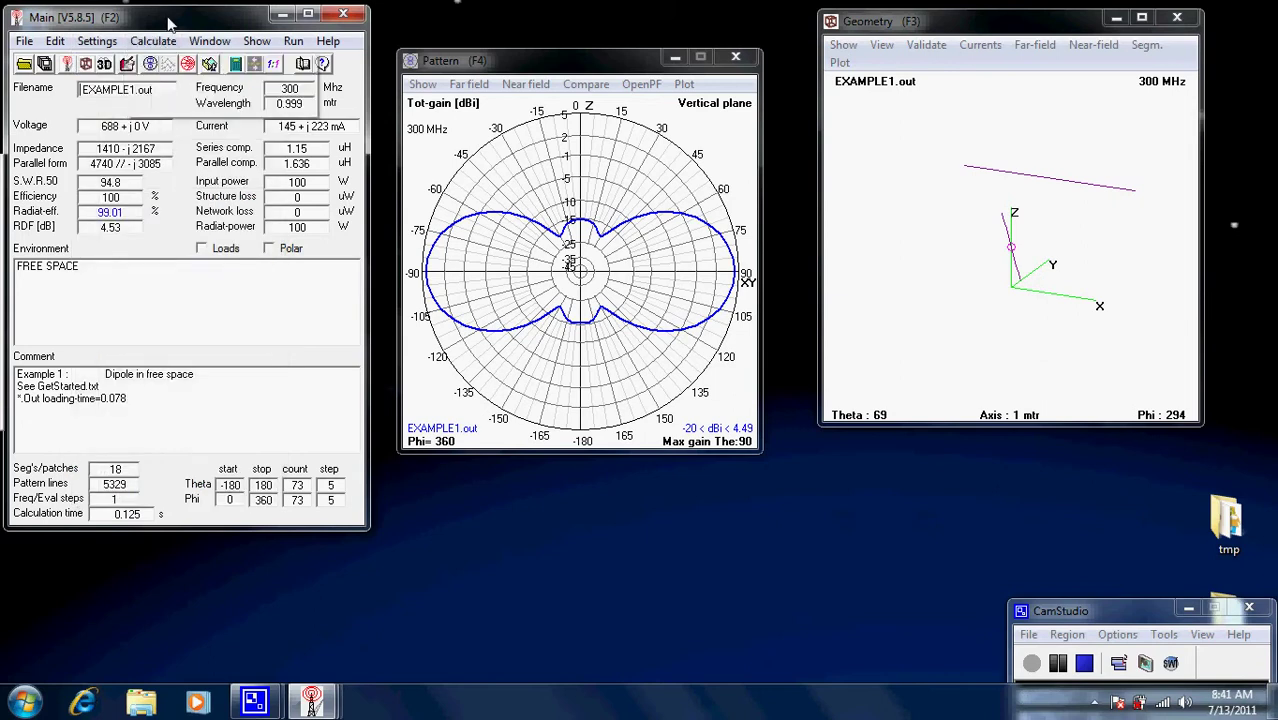
left_click(133, 63)
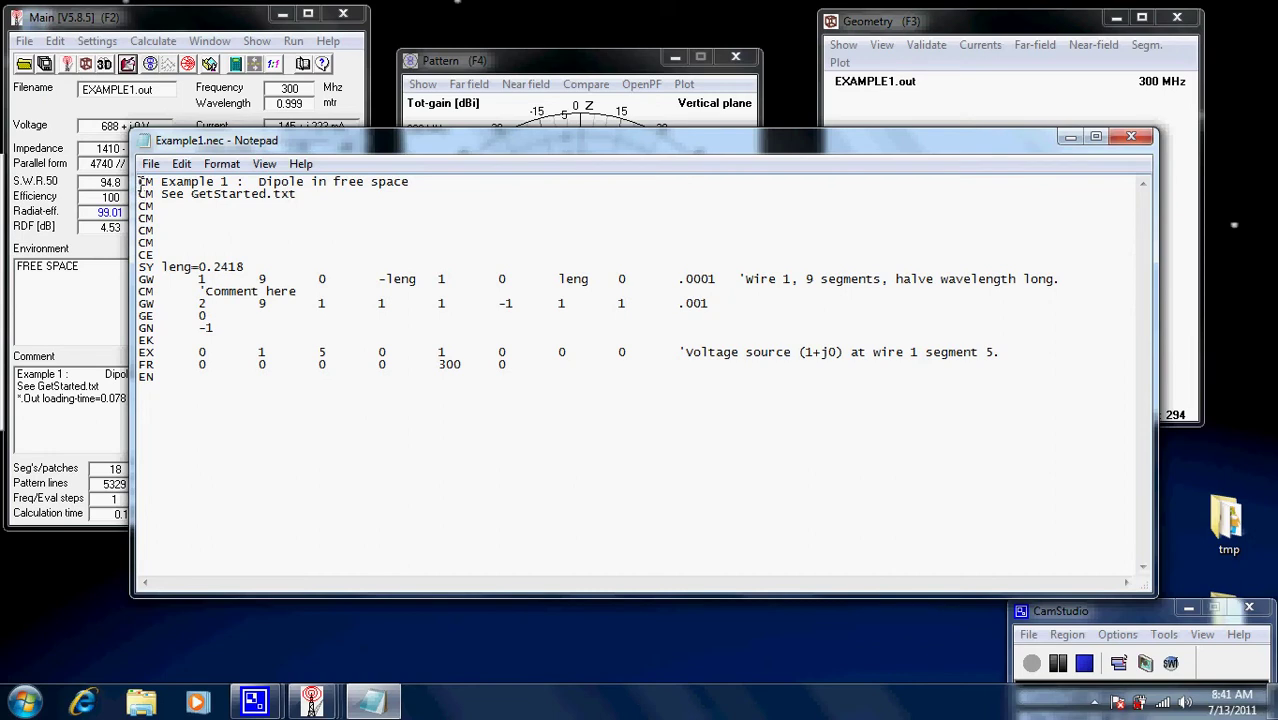
left_click_drag(140, 182, 153, 190)
left_click_drag(439, 370, 461, 372)
left_click(473, 399)
mouse_move(678, 304)
left_mouse_down()
mouse_move(646, 307)
mouse_move(659, 305)
left_mouse_up()
left_click(675, 331)
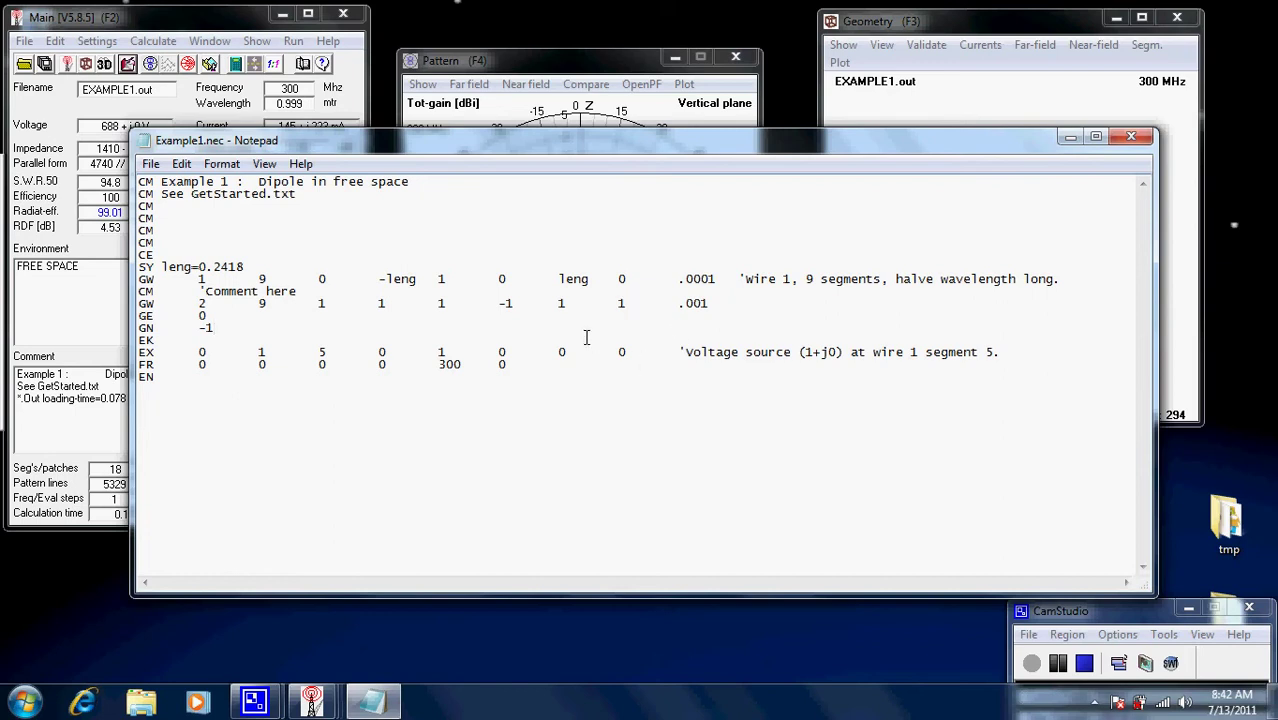
left_click(1132, 137)
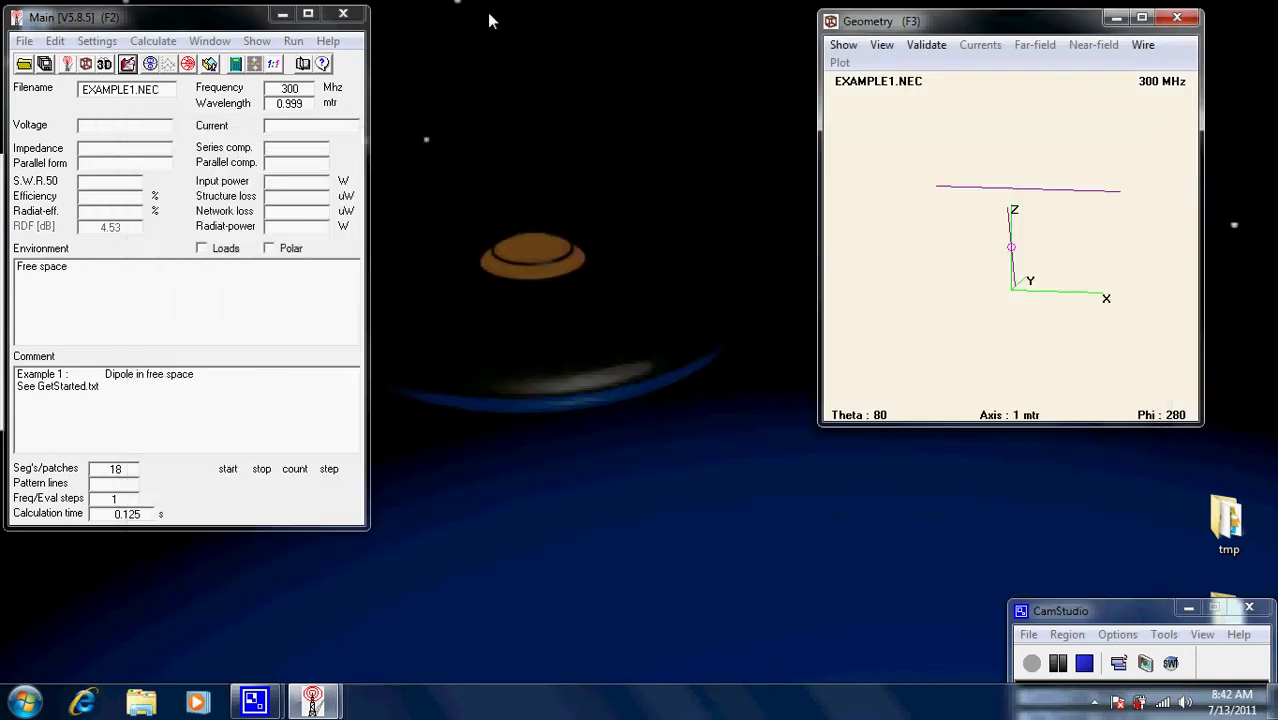
- Set the NEC editor as the input file editor and open the EXAMPLE1 input file in it
left_click(108, 46)
left_click(128, 83)
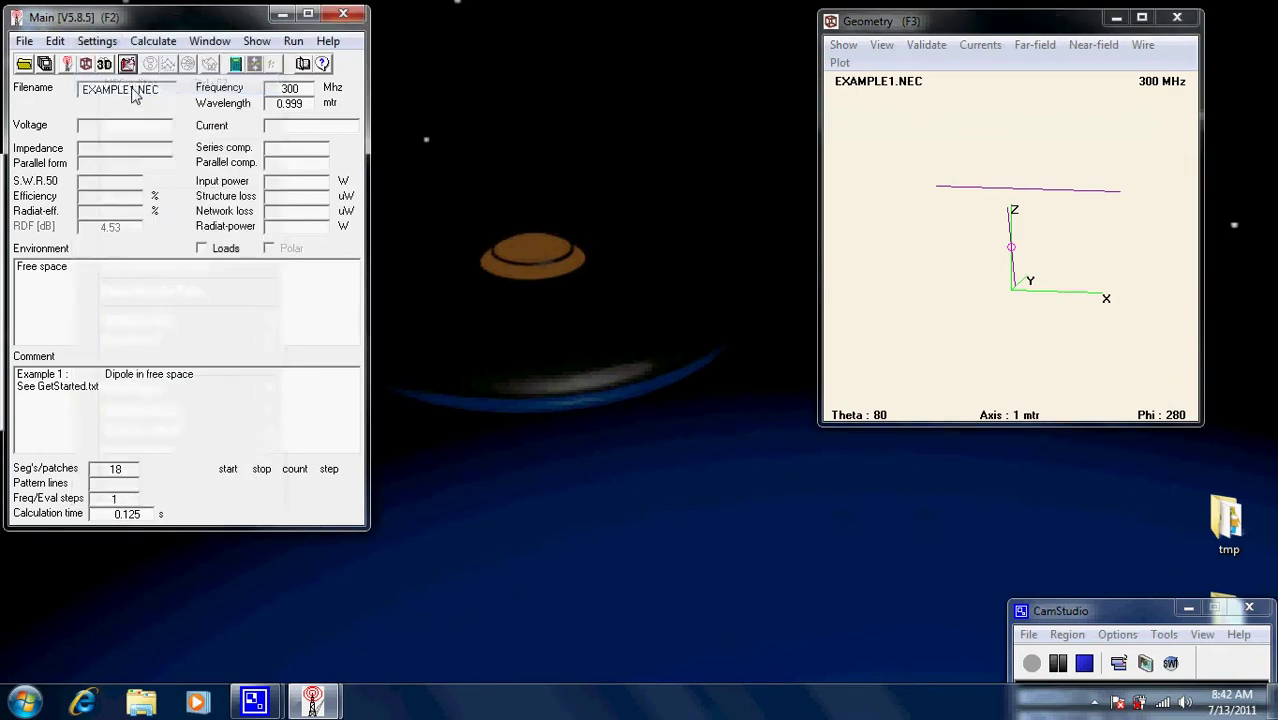
left_click(97, 41)
mouse_move(140, 41)
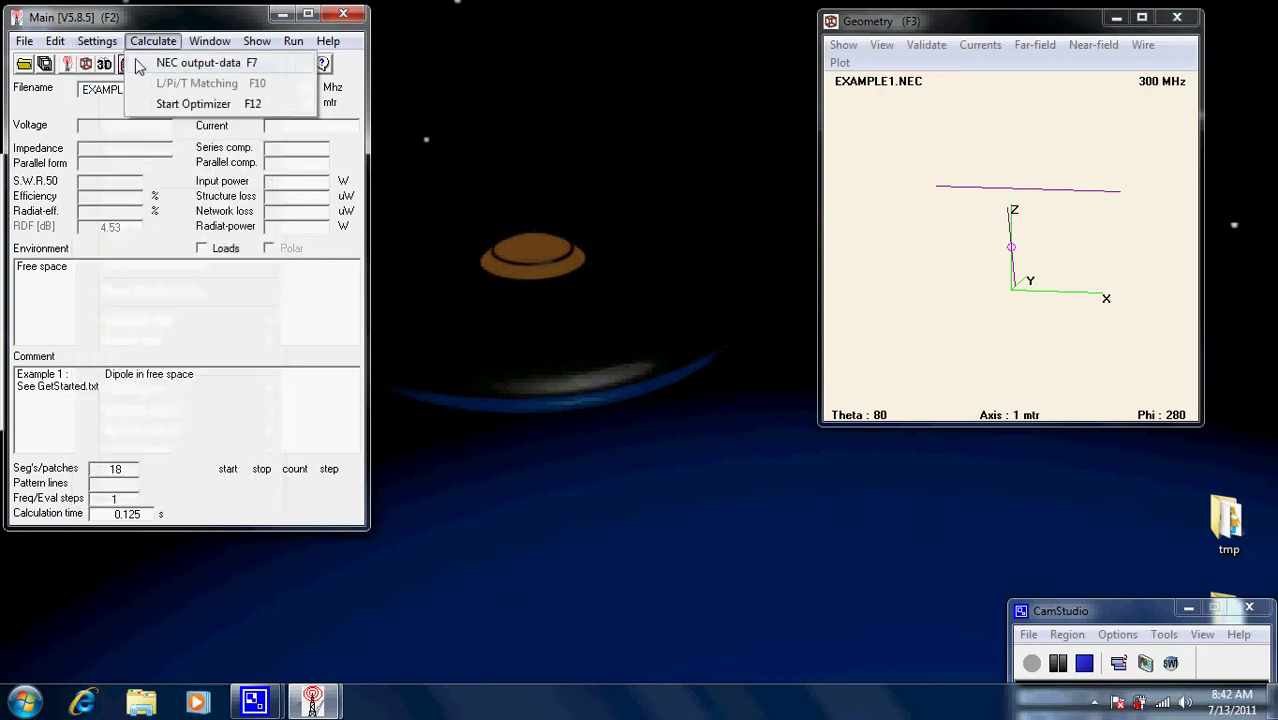
left_click(132, 63)
left_click(129, 63)
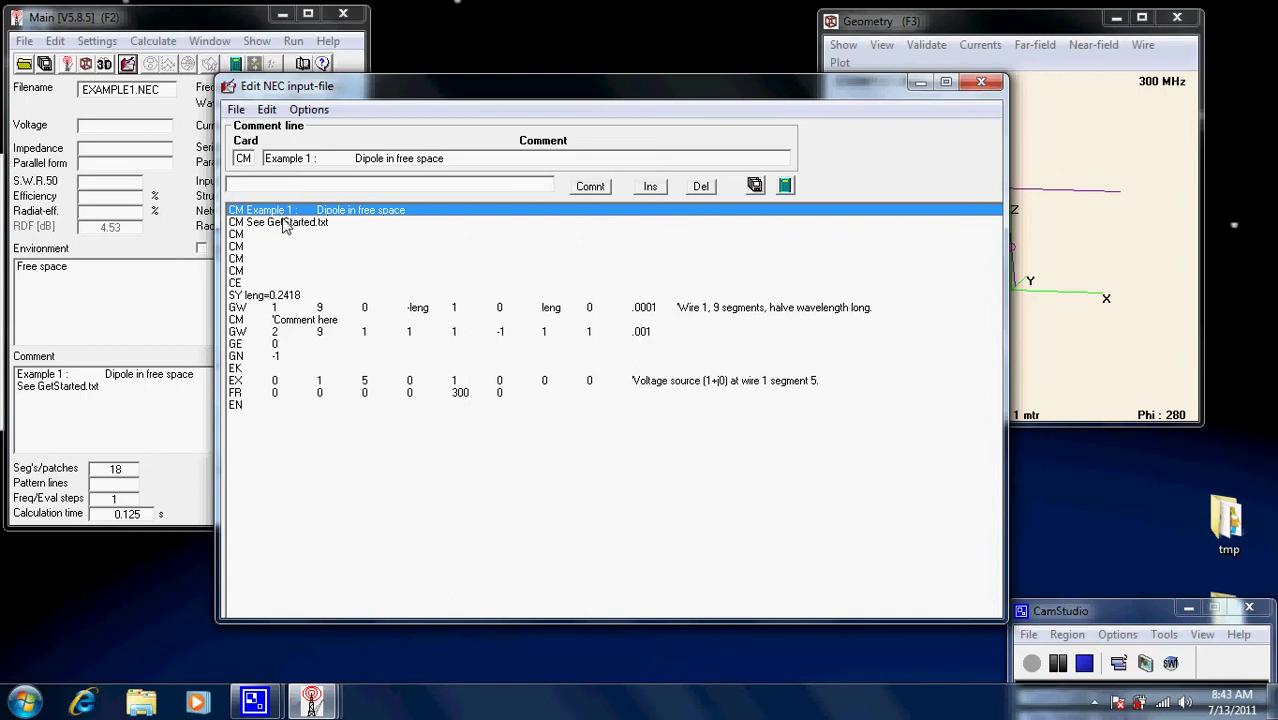
- Insert a CM comment card below the second wire card with the text "what ever we wish to say" and save the file
left_click(239, 333)
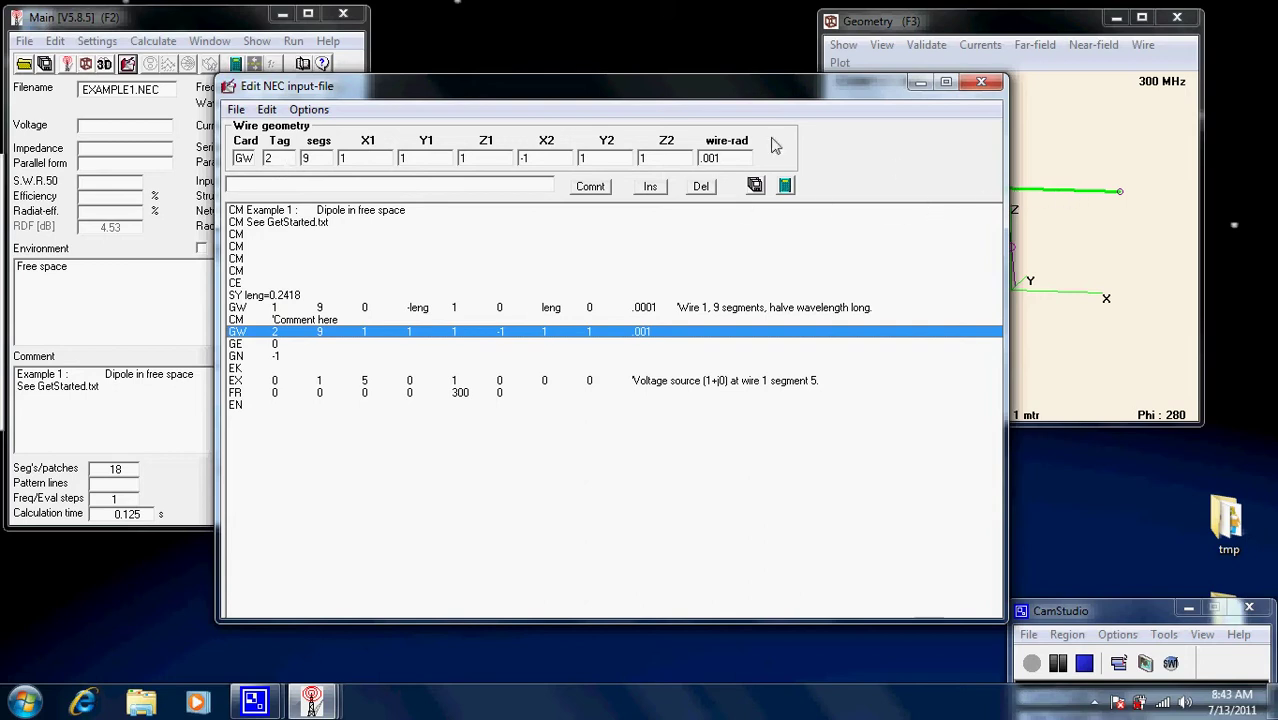
left_click_drag(470, 93, 329, 83)
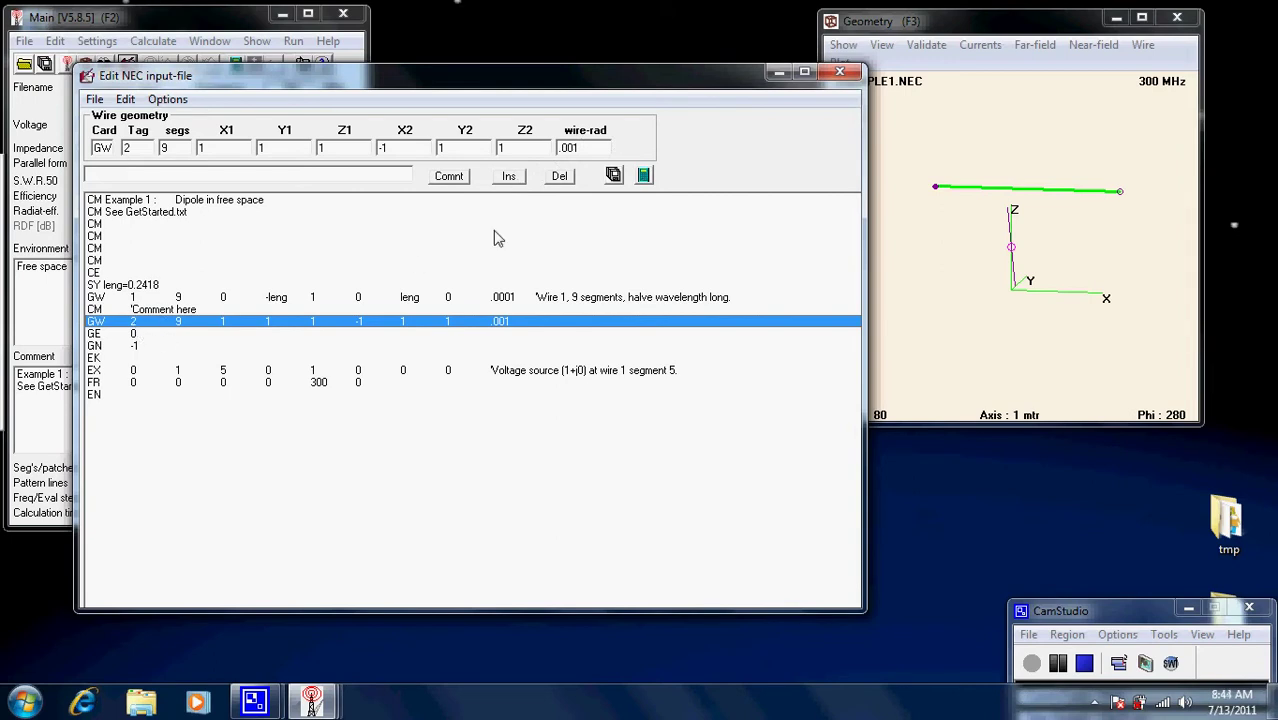
left_click(510, 177)
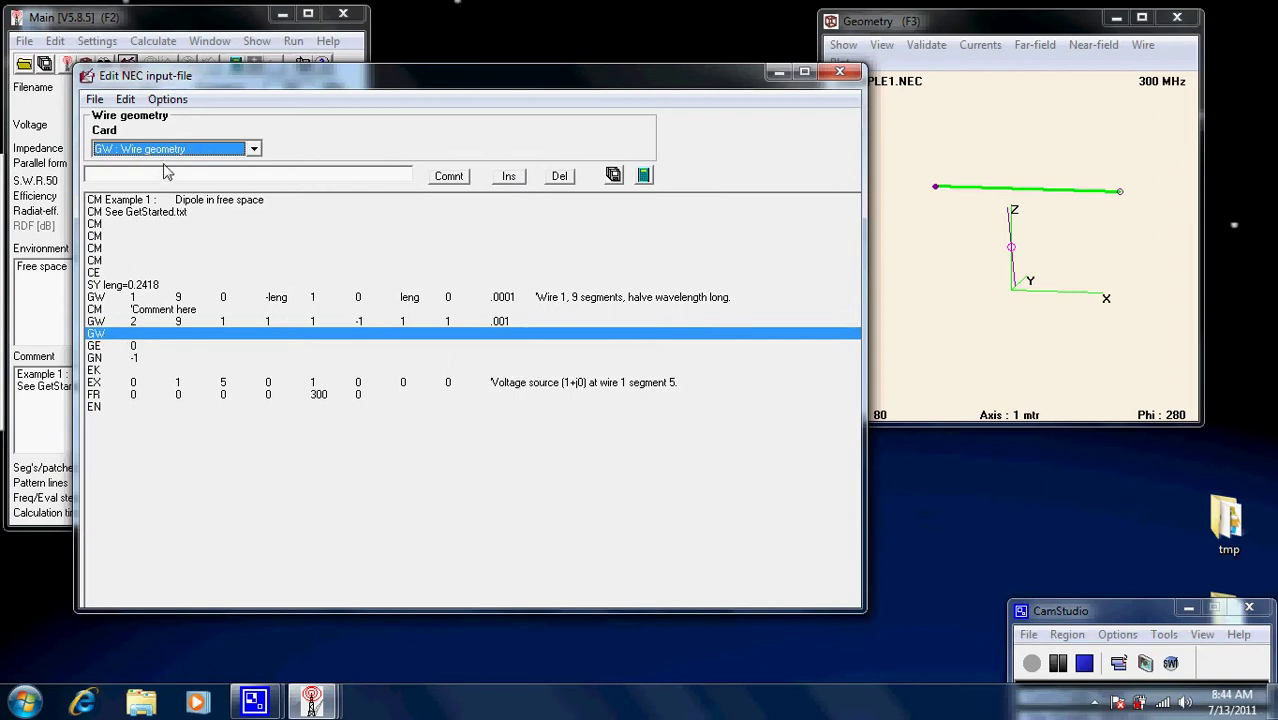
left_click(255, 149)
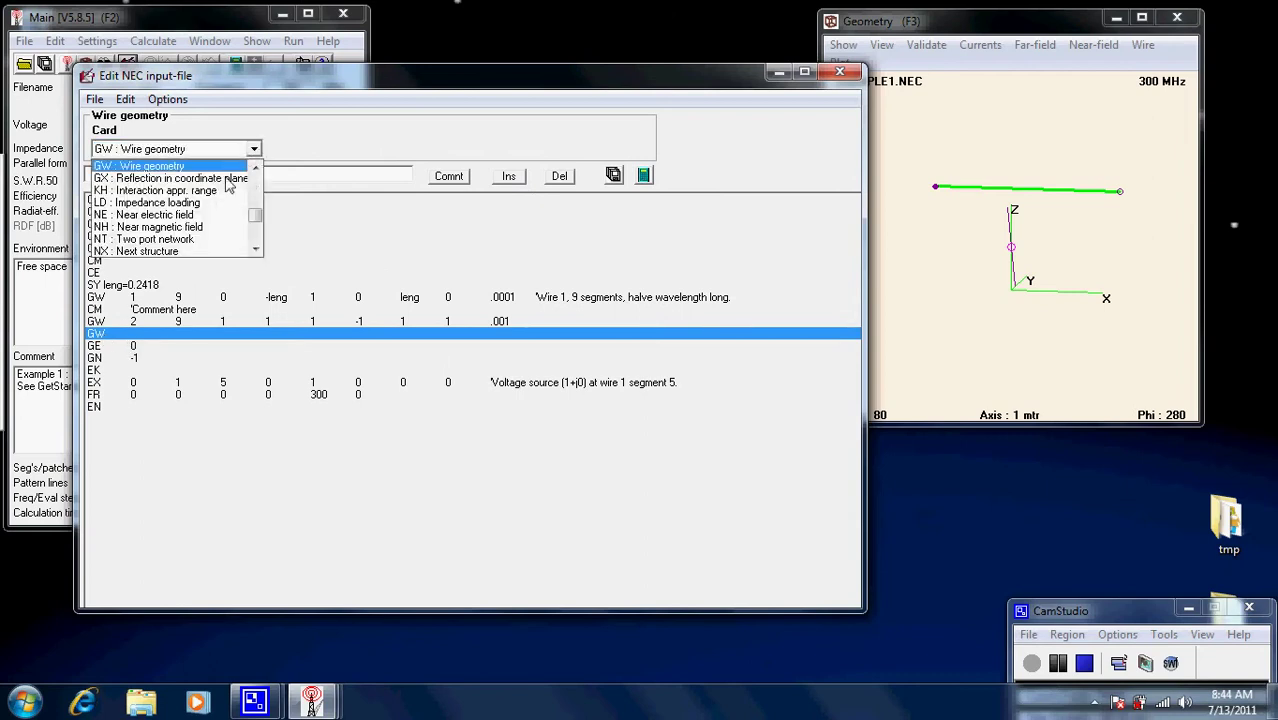
left_click(256, 174)
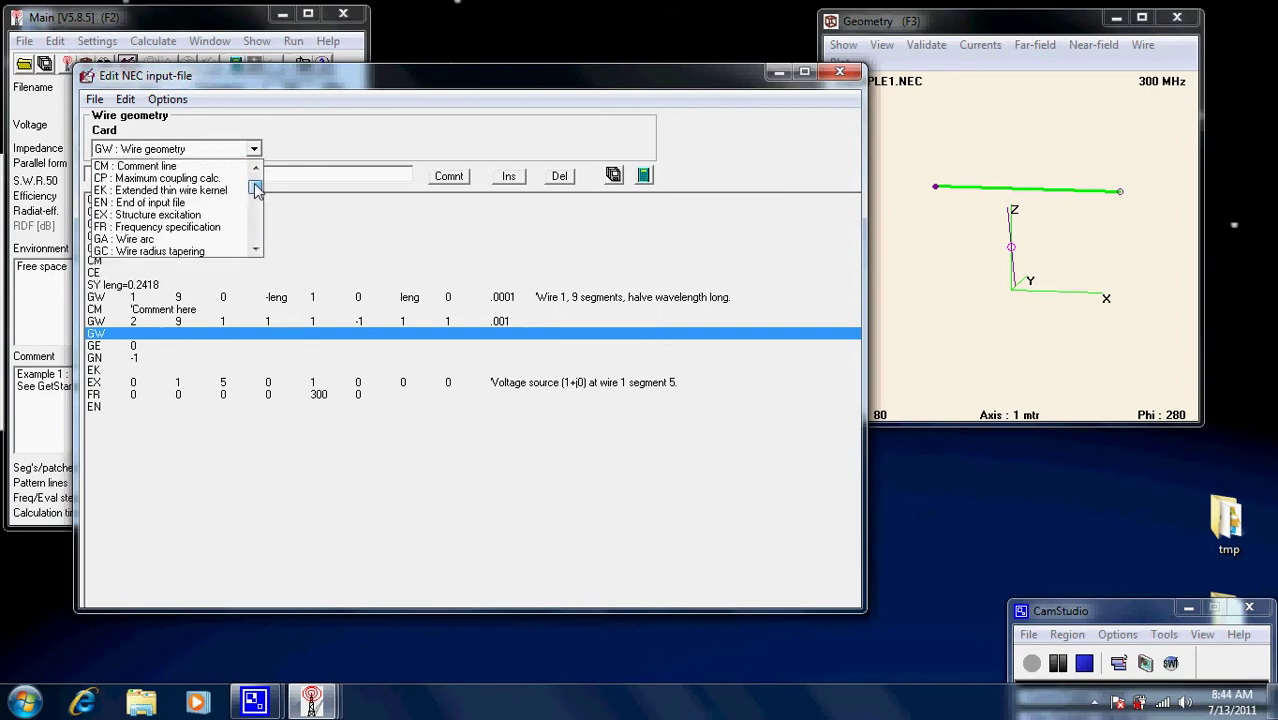
left_click(140, 190)
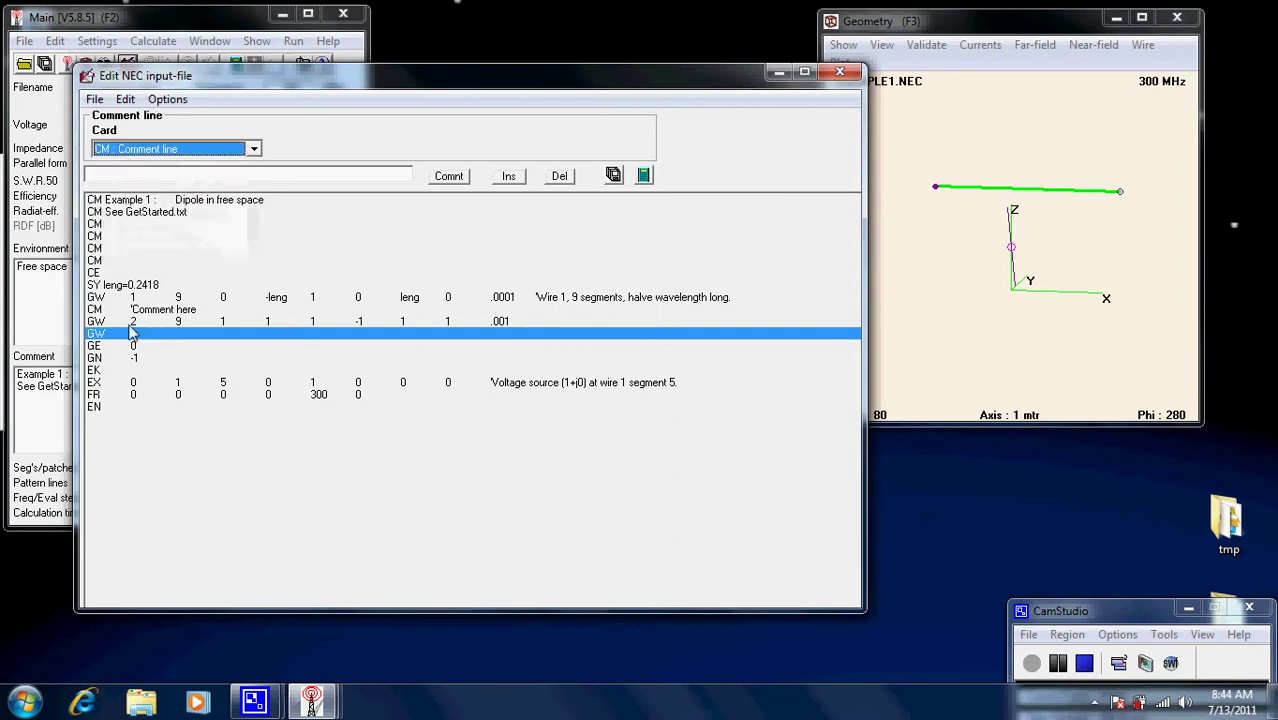
left_click(196, 180)
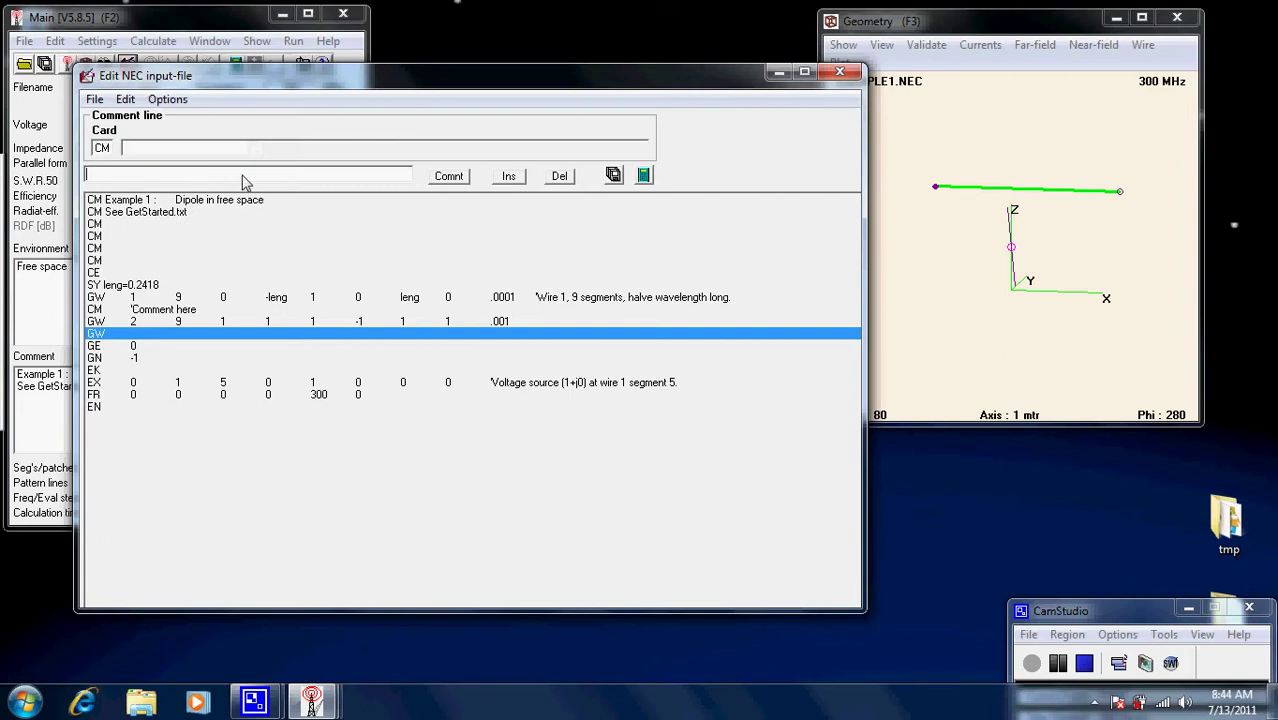
left_click(147, 181)
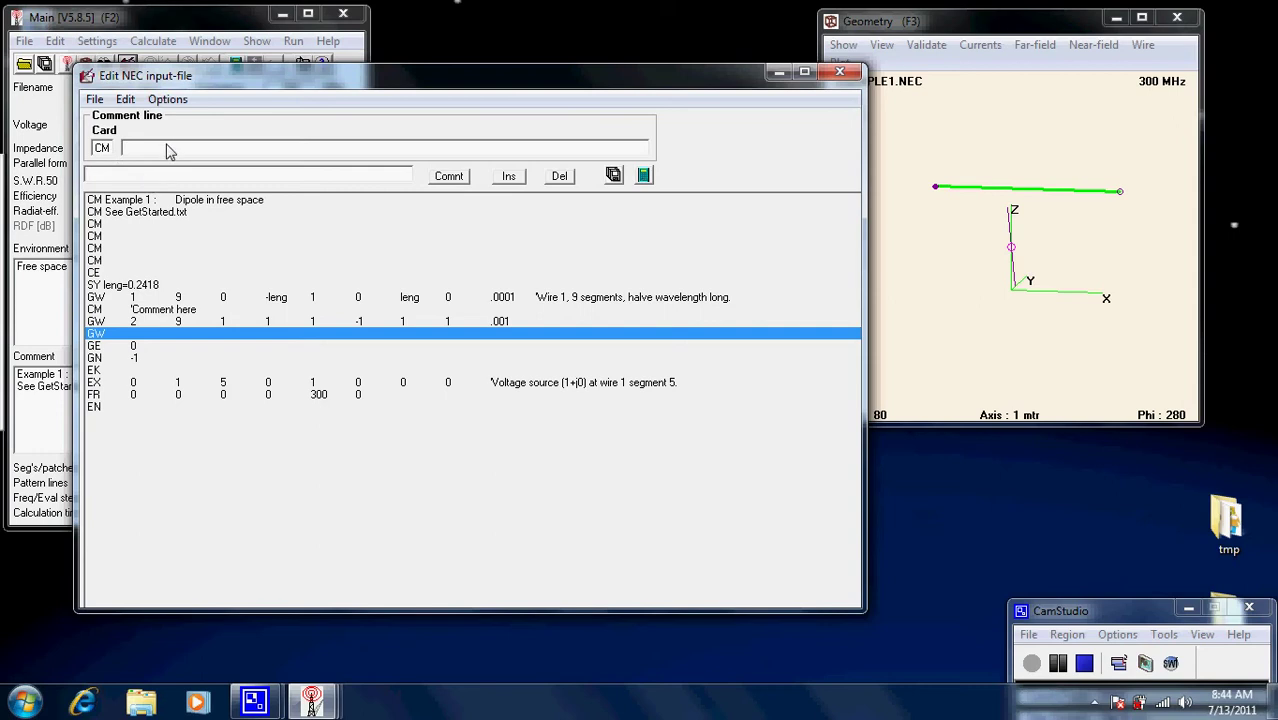
left_click(180, 148)
type("what ever we wish to sayh")
left_click(613, 176)
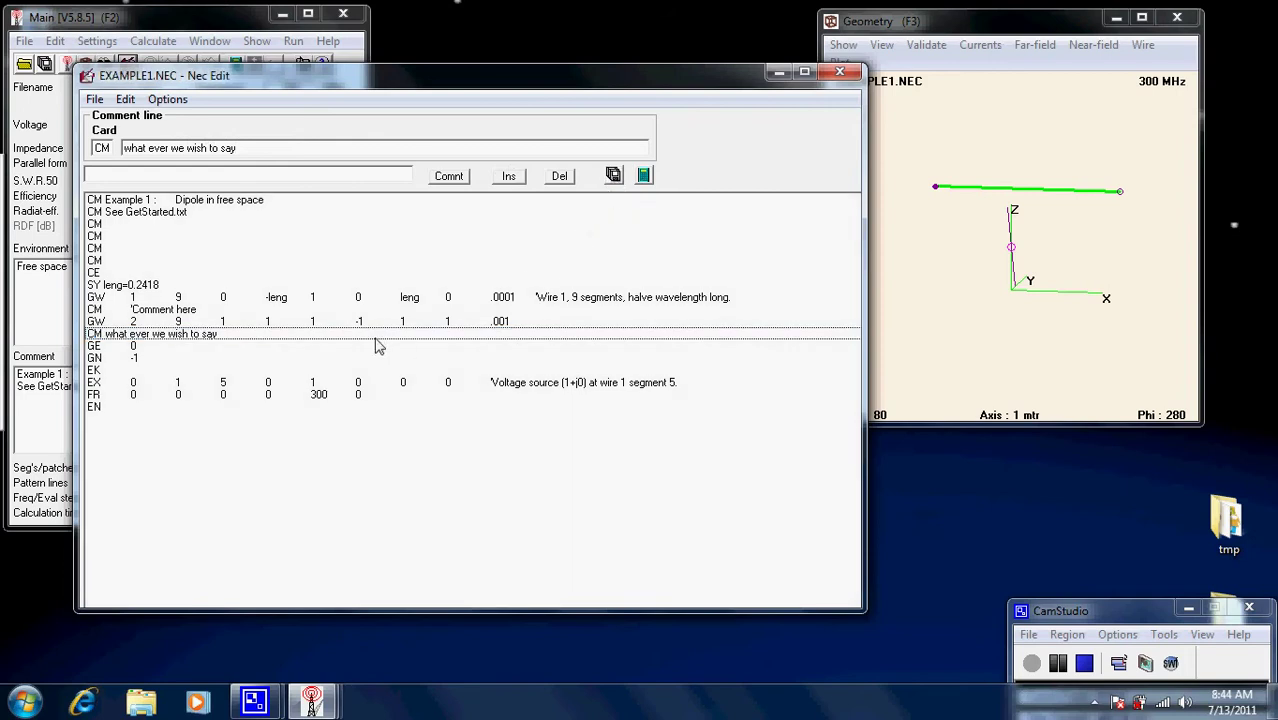
- Generate the far field pattern for the edited input file
left_click(645, 176)
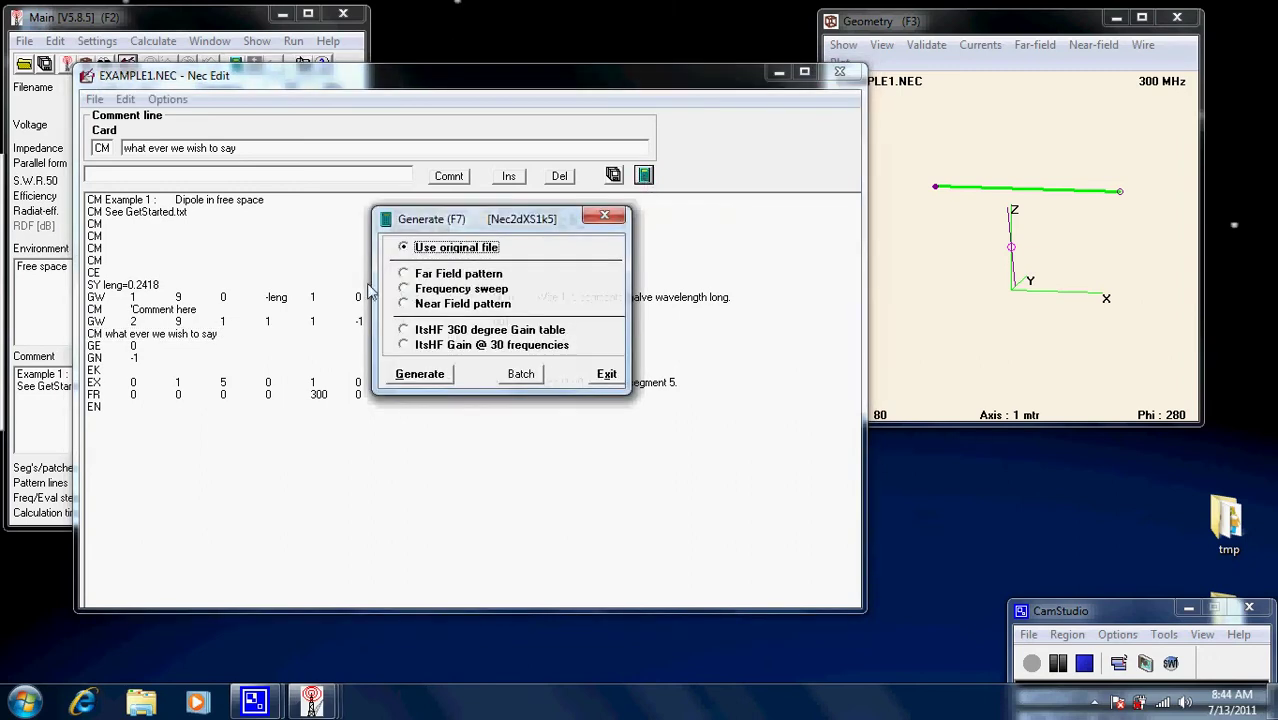
left_click(404, 276)
left_click(425, 500)
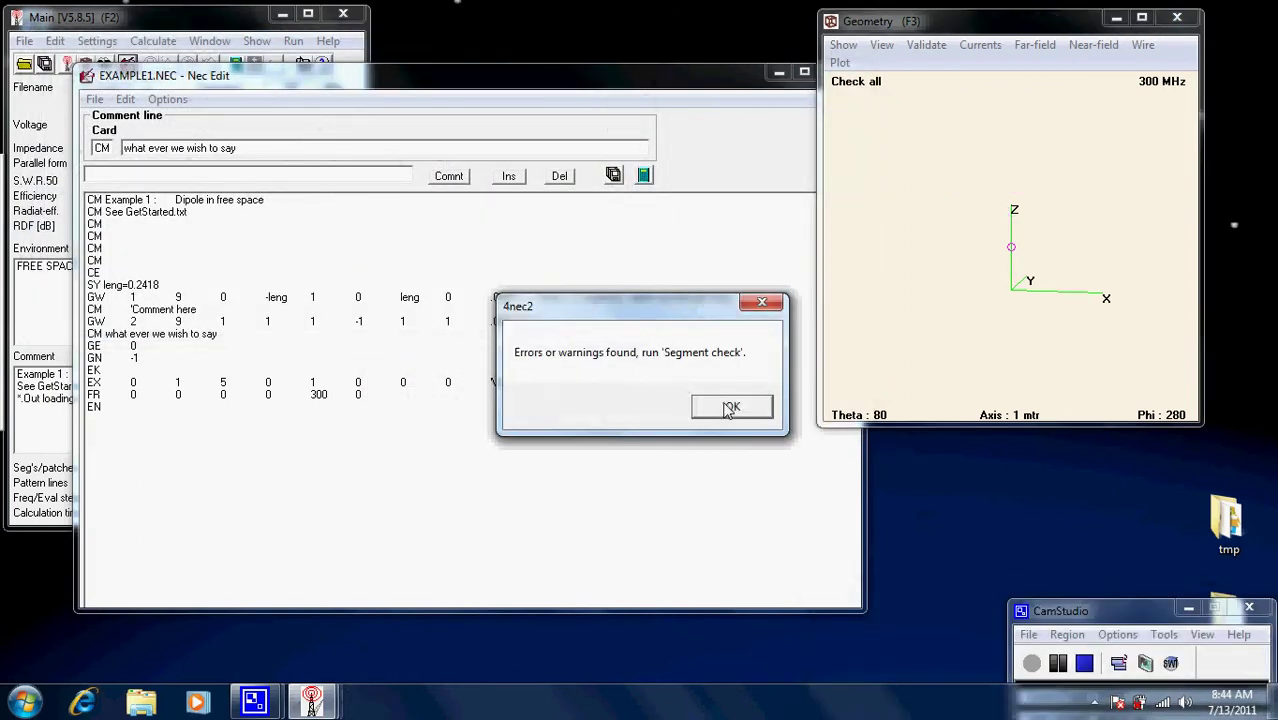
left_click(738, 410)
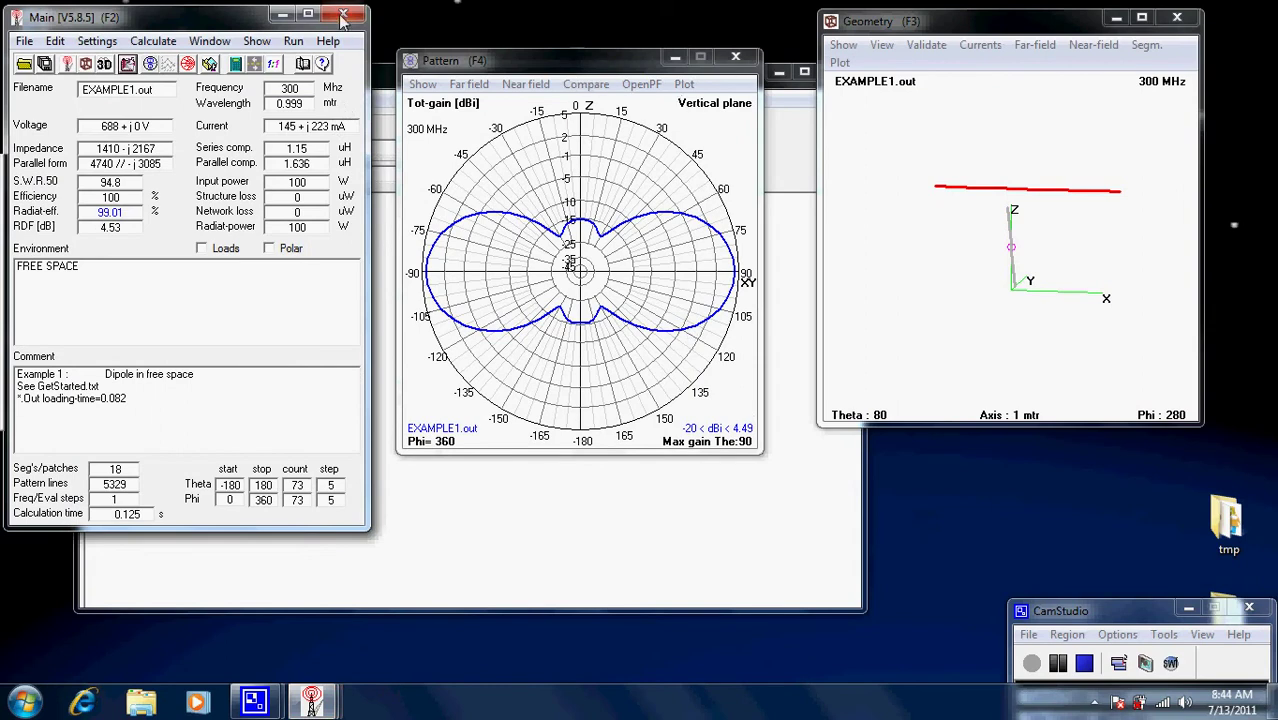
- Delete the "Comment here" card between the two wire cards and save the file
left_click(808, 306)
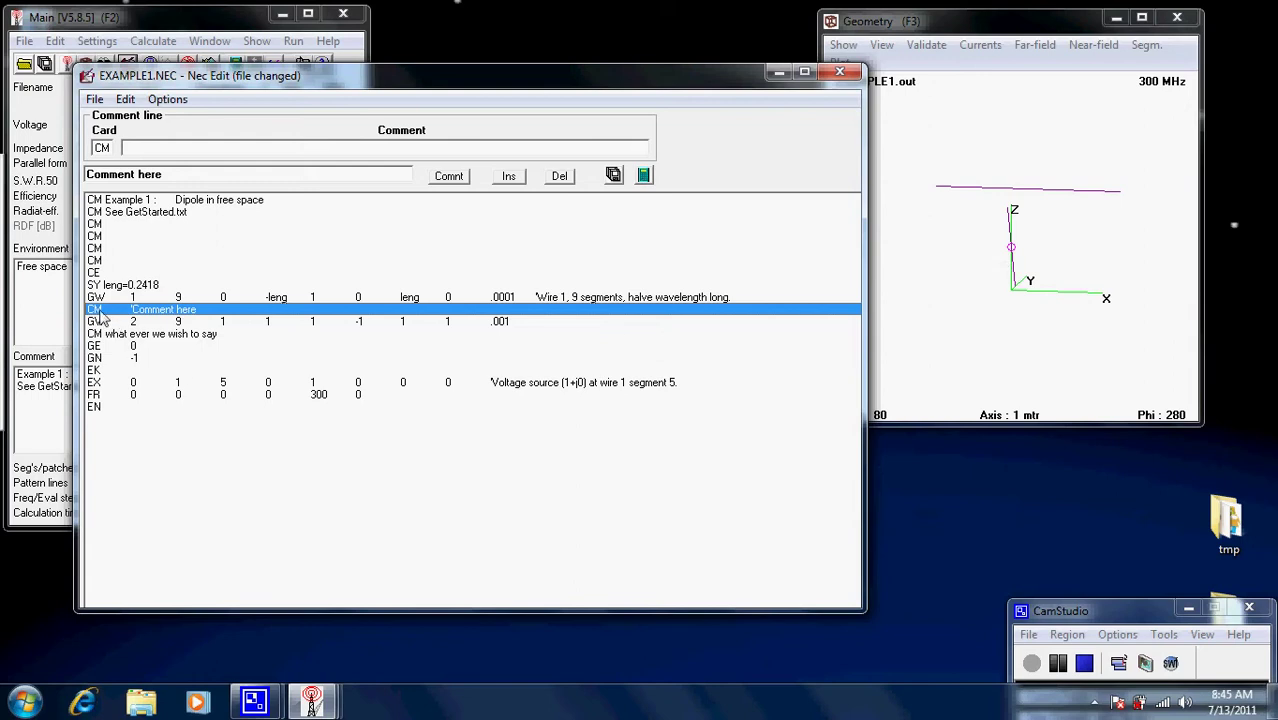
left_click(560, 177)
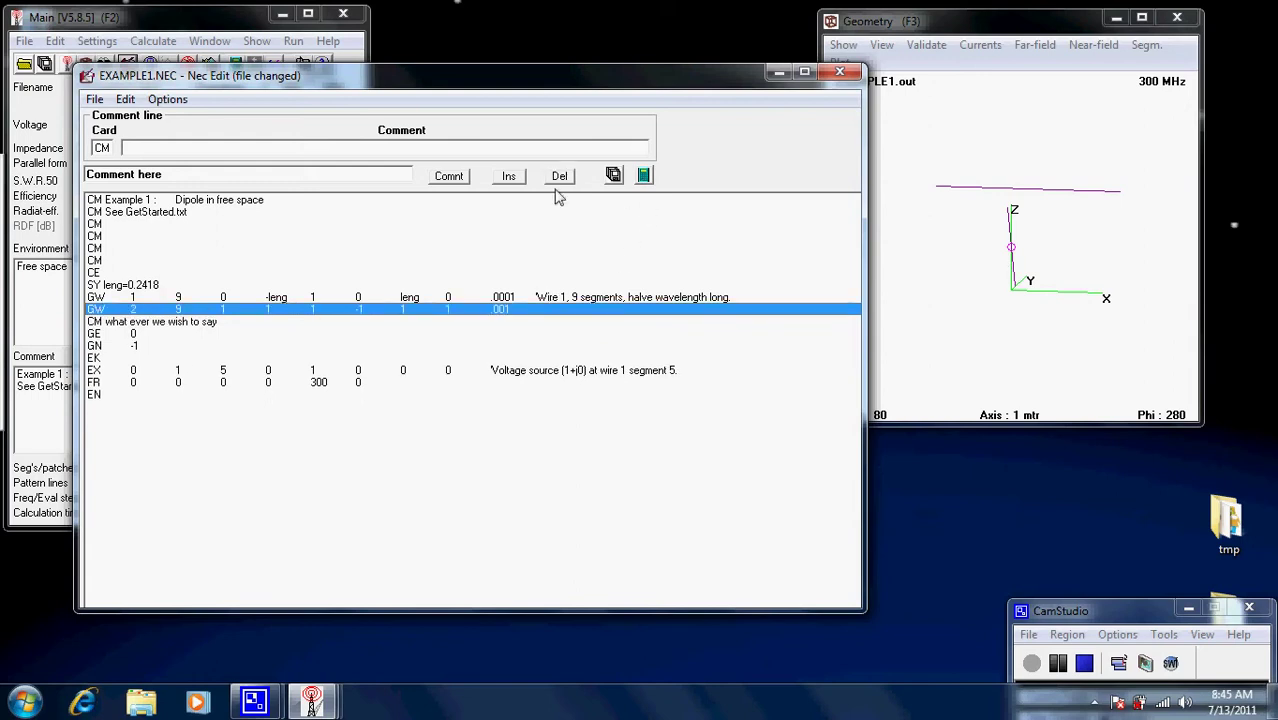
left_click(617, 172)
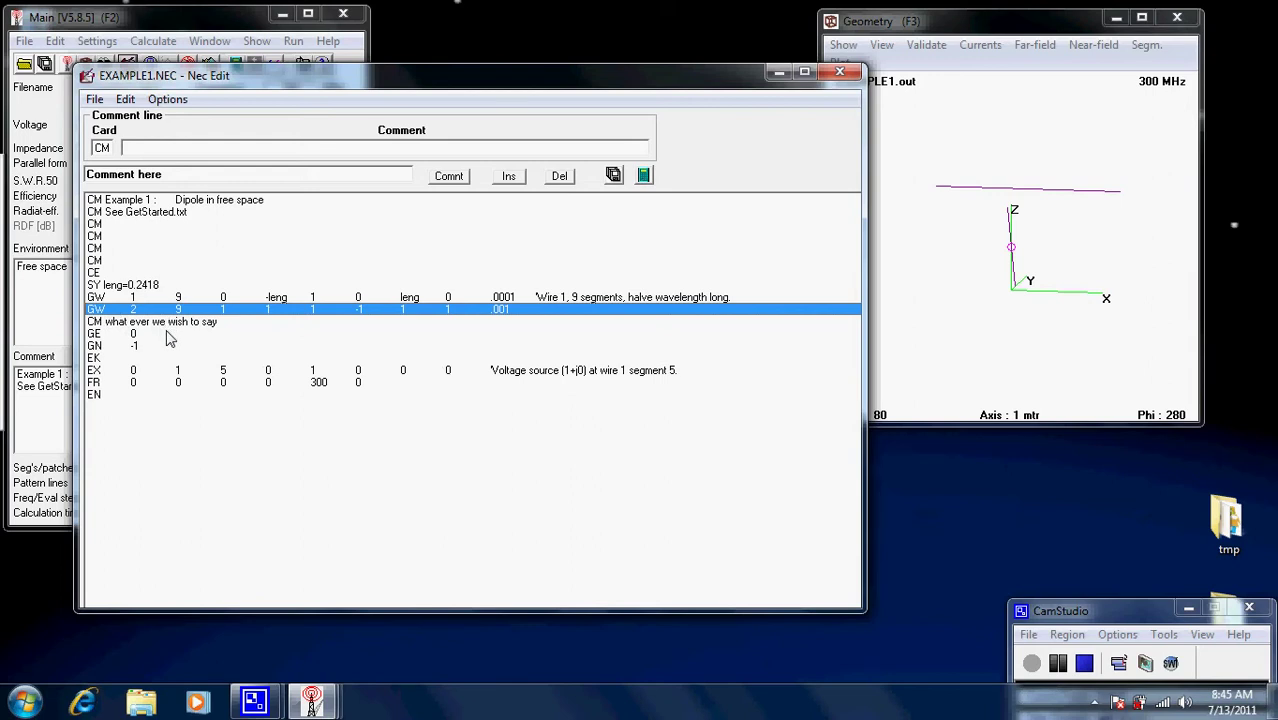
- Insert a GW wire card below wire 1 with tag 3, 9 segments, ends (0, -leng, 1) and (0, leng, 0), radius .0001, and save
left_click(100, 298)
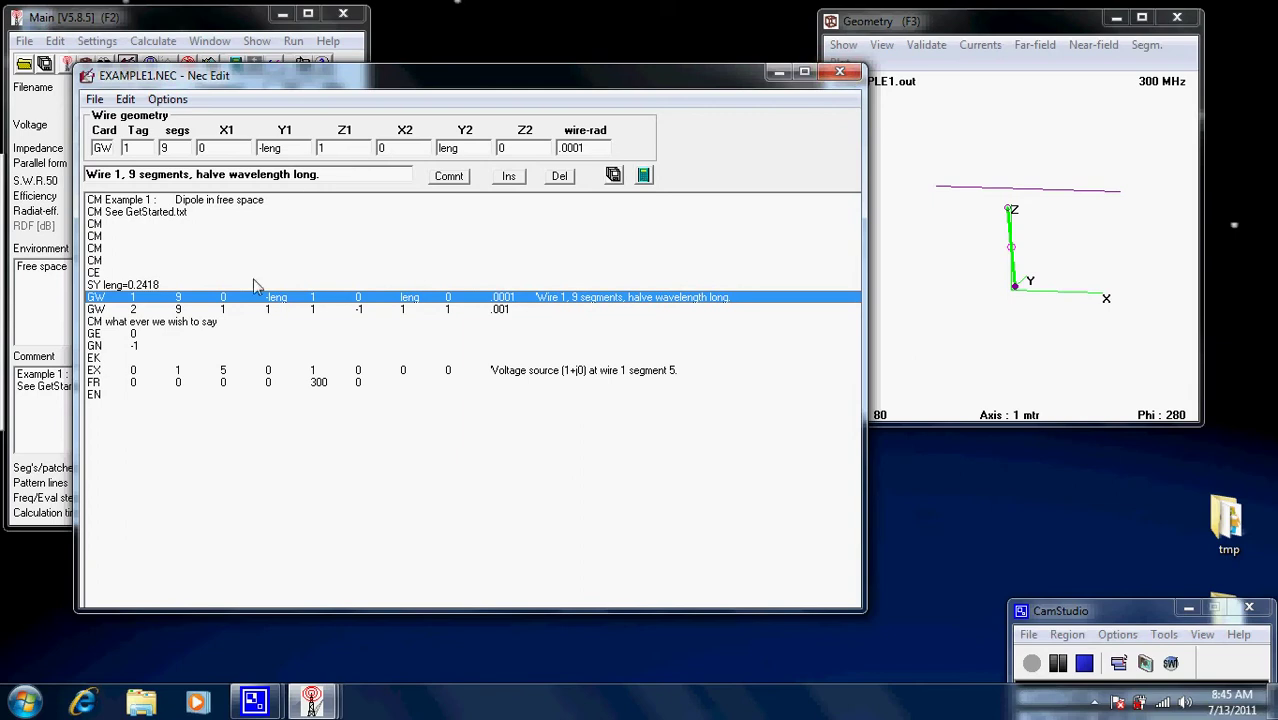
left_click(516, 181)
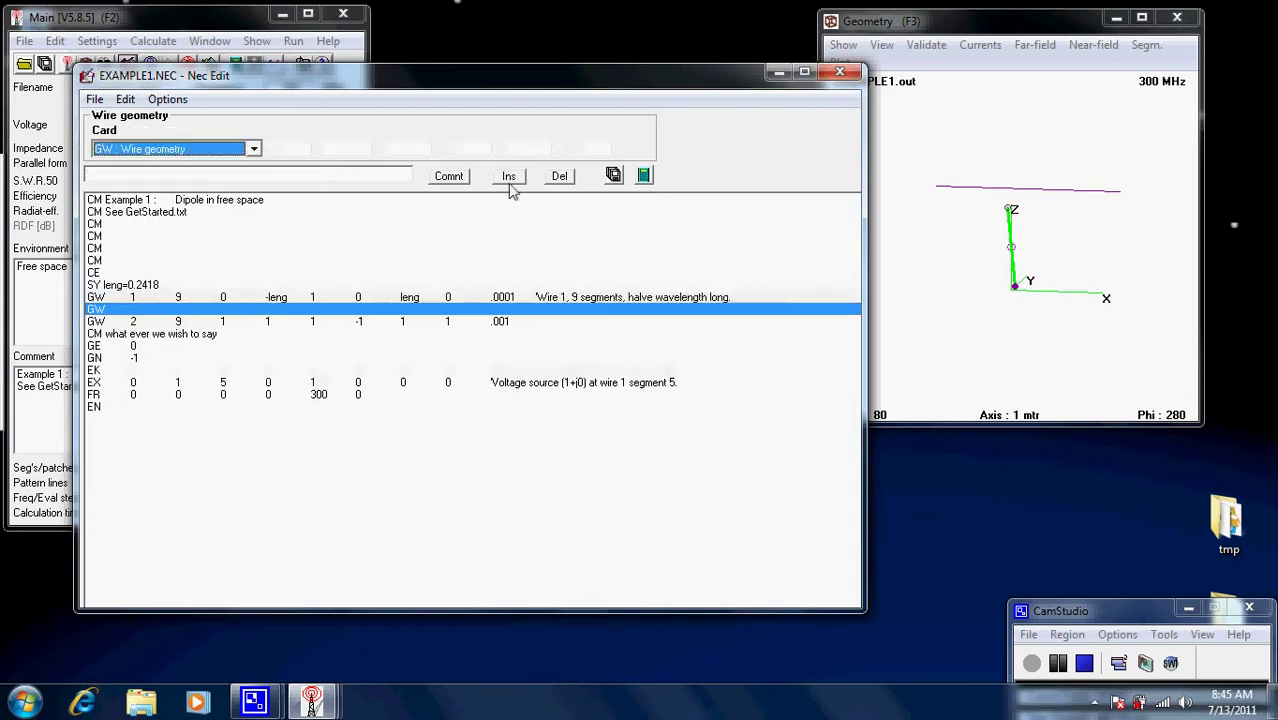
left_click(181, 177)
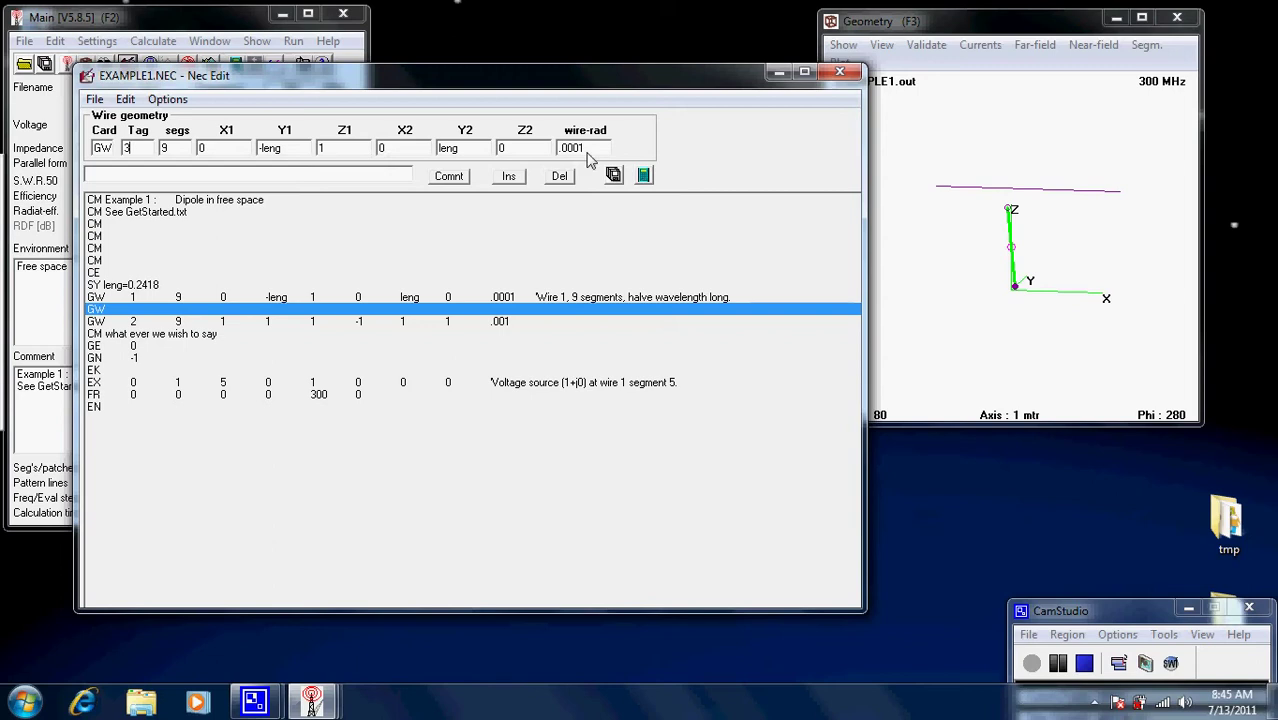
left_click(561, 177)
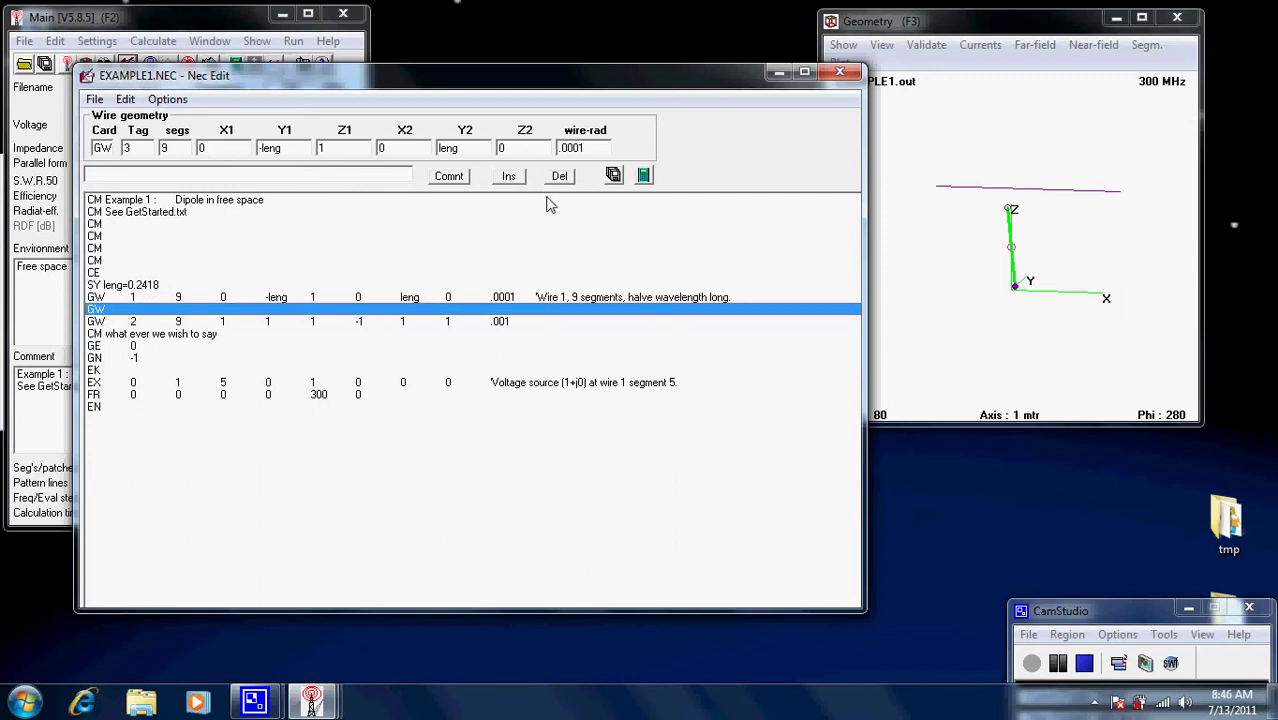
left_click(112, 323)
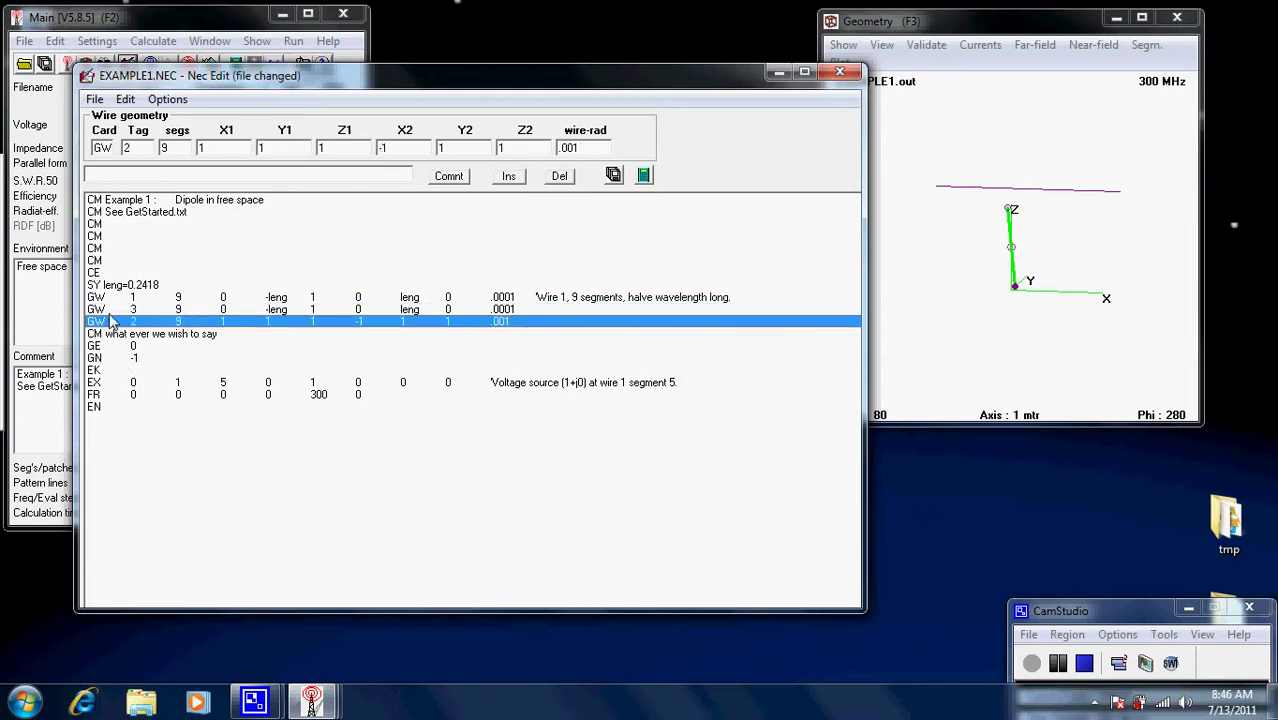
left_click(117, 312)
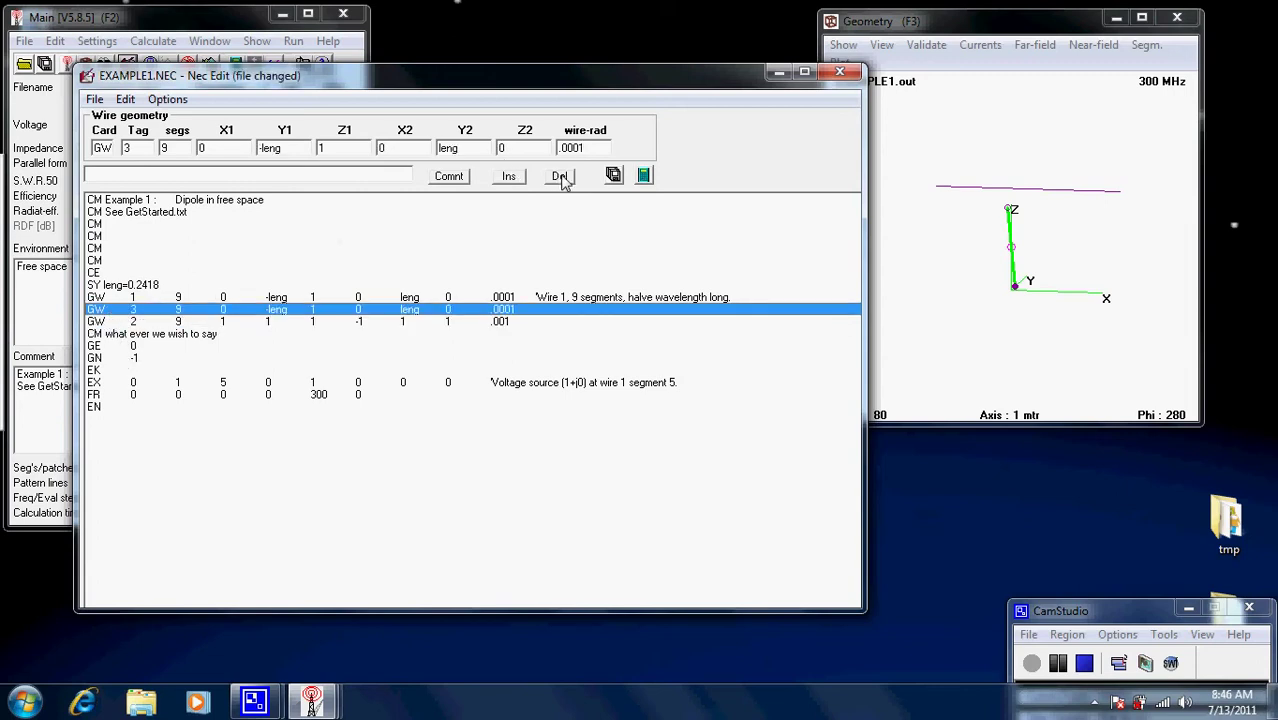
left_click(614, 178)
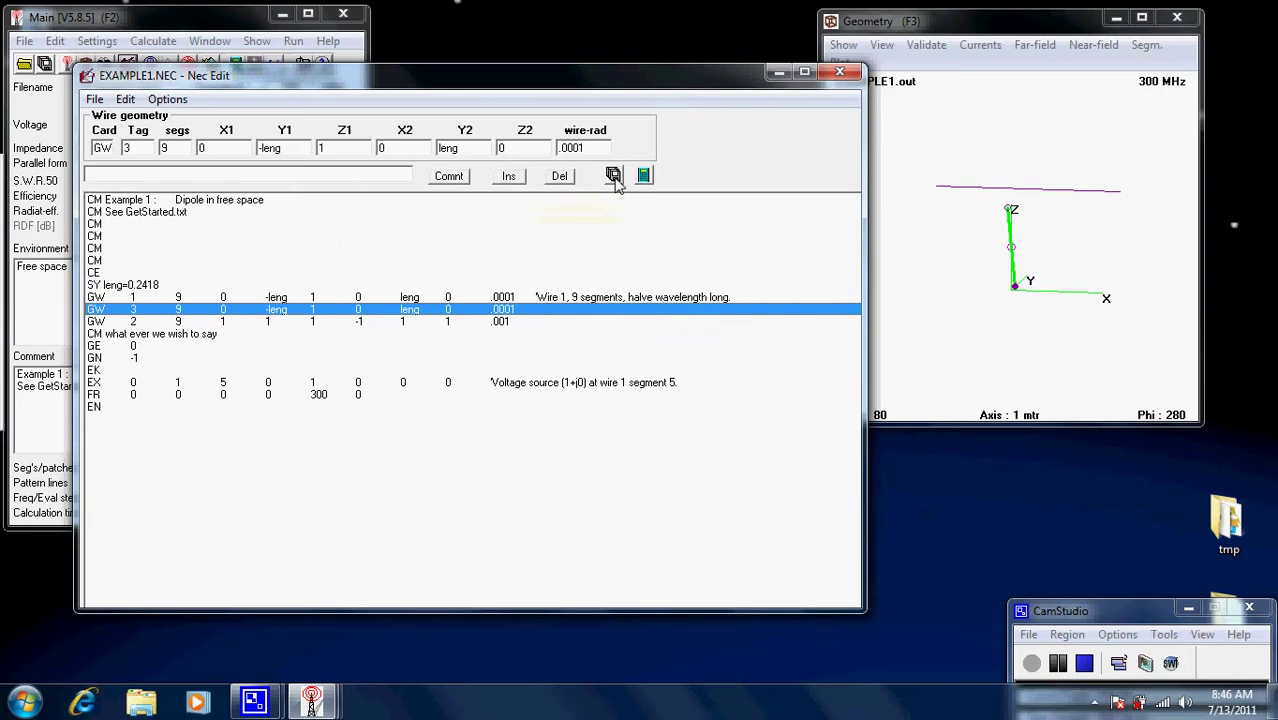
- Delete the wire cards with tags 3 and 2 from the input file and check the geometry view
left_click(559, 177)
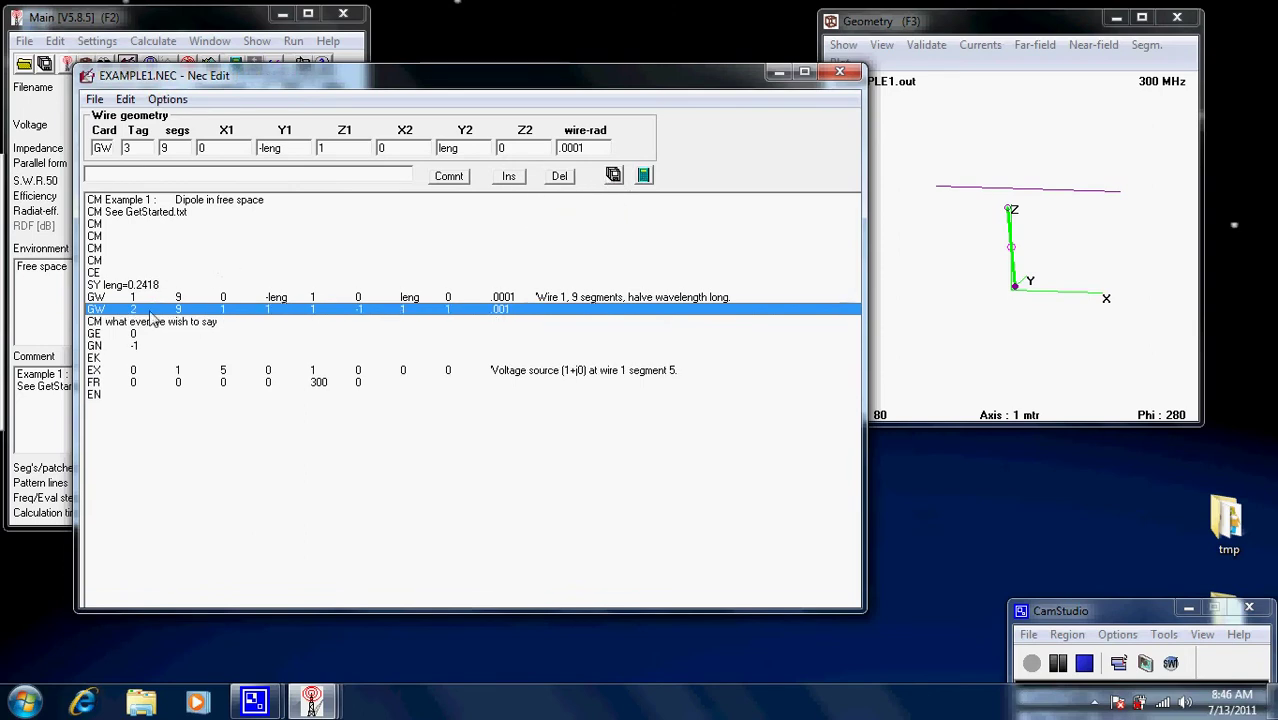
left_click(563, 177)
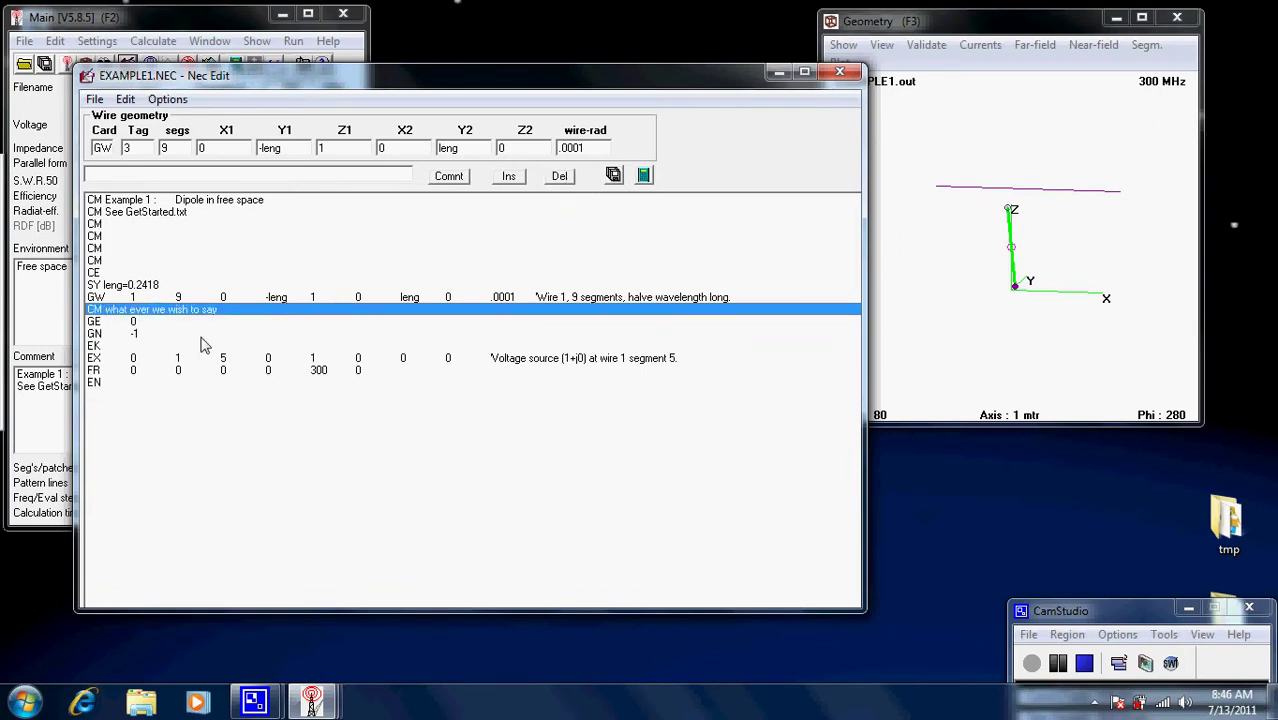
left_click(1062, 196)
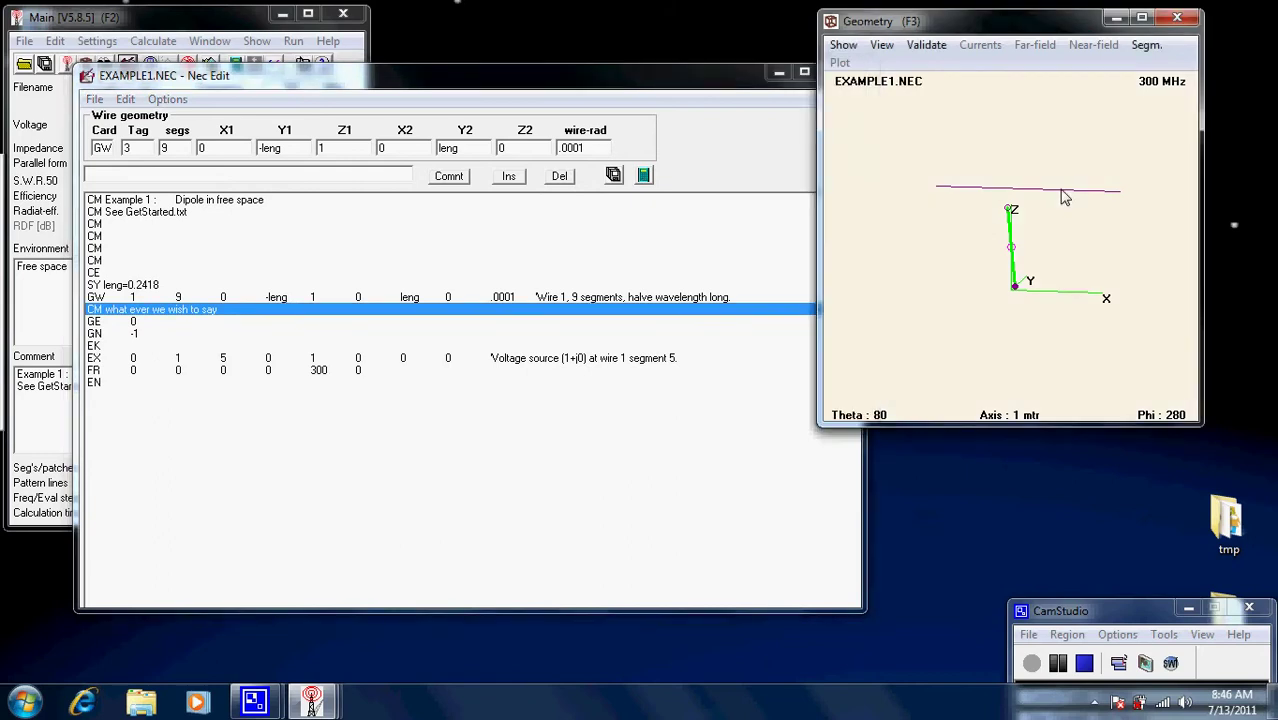
left_click(640, 192)
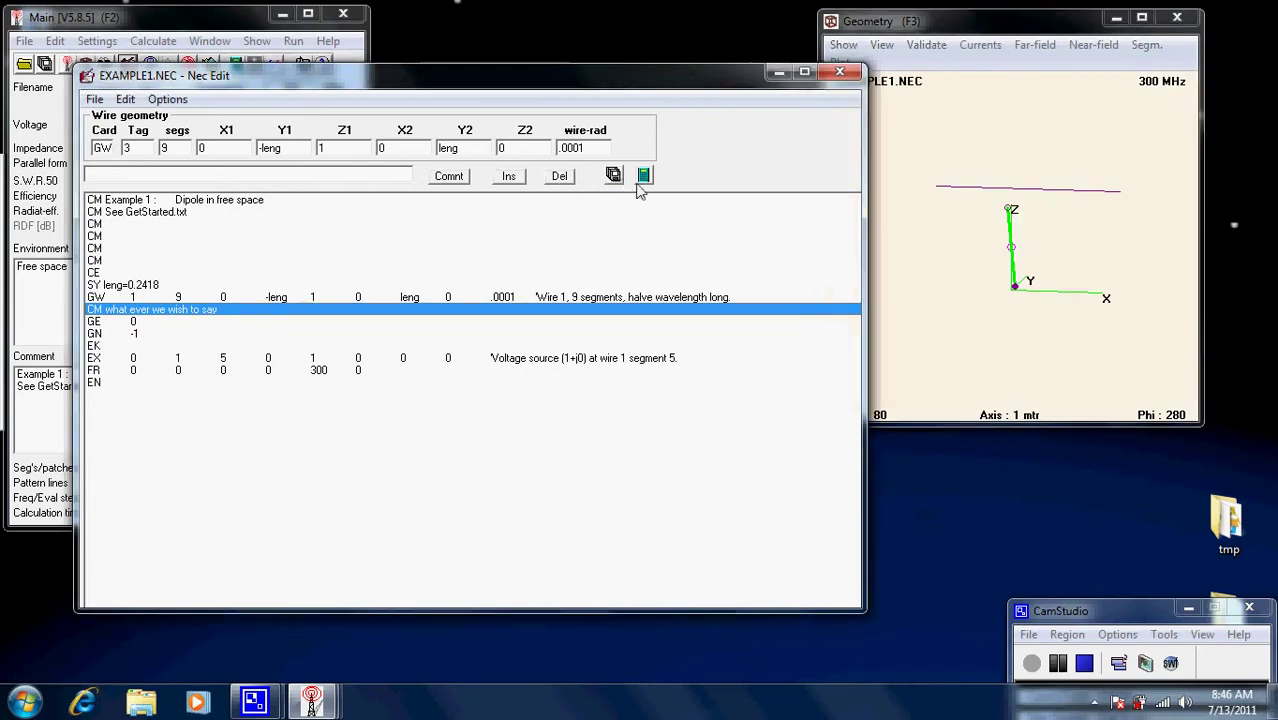
- Generate the full far field pattern at 300 MHz with 5-degree resolution and close the error log
left_click(644, 176)
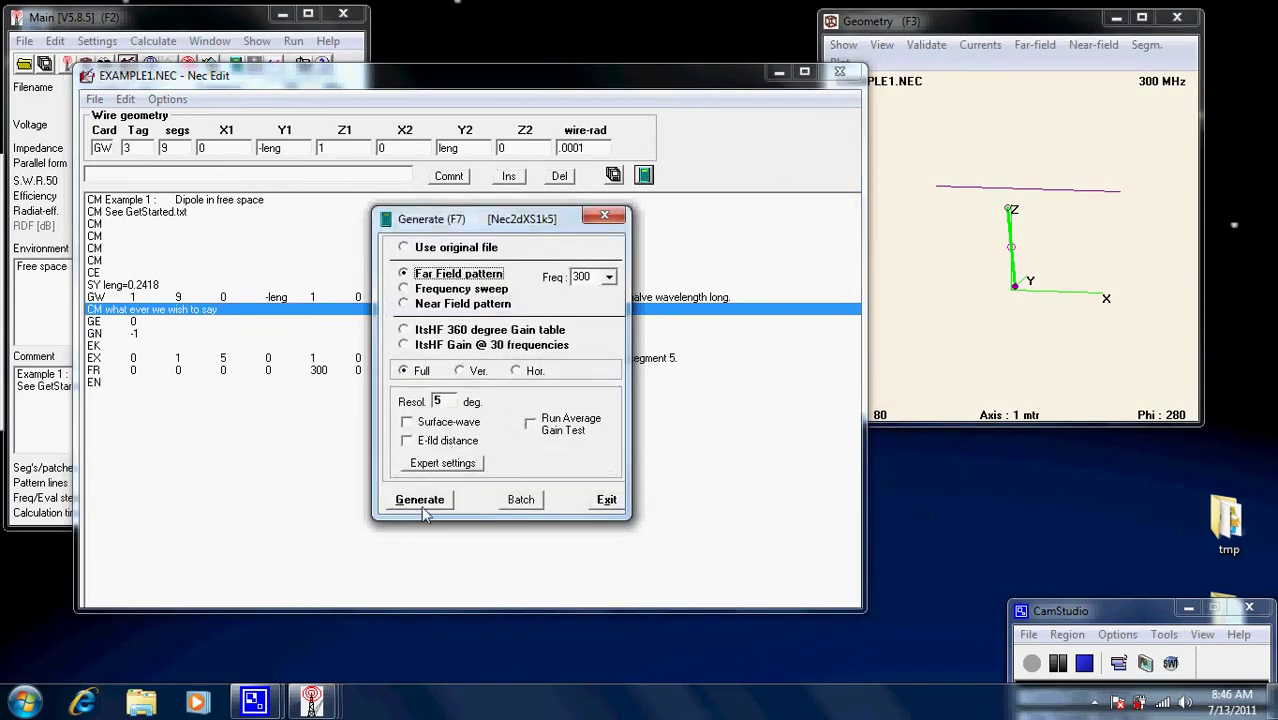
left_click(420, 500)
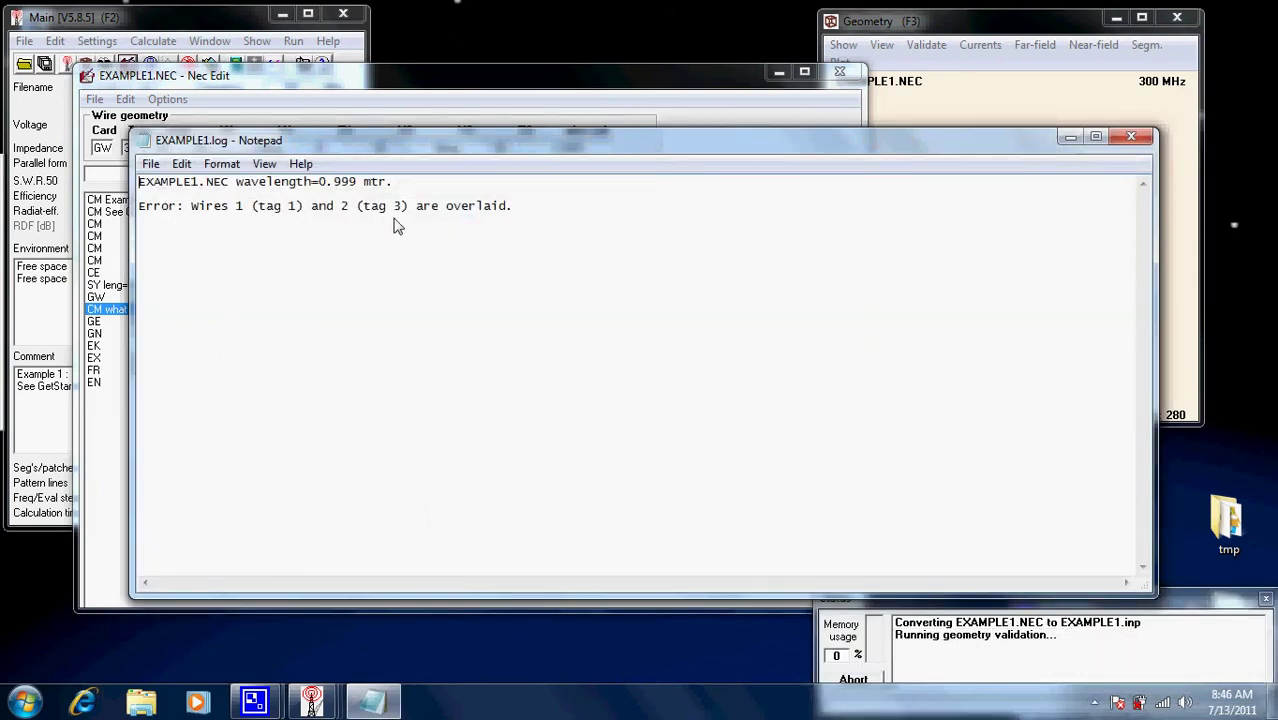
left_click(1132, 138)
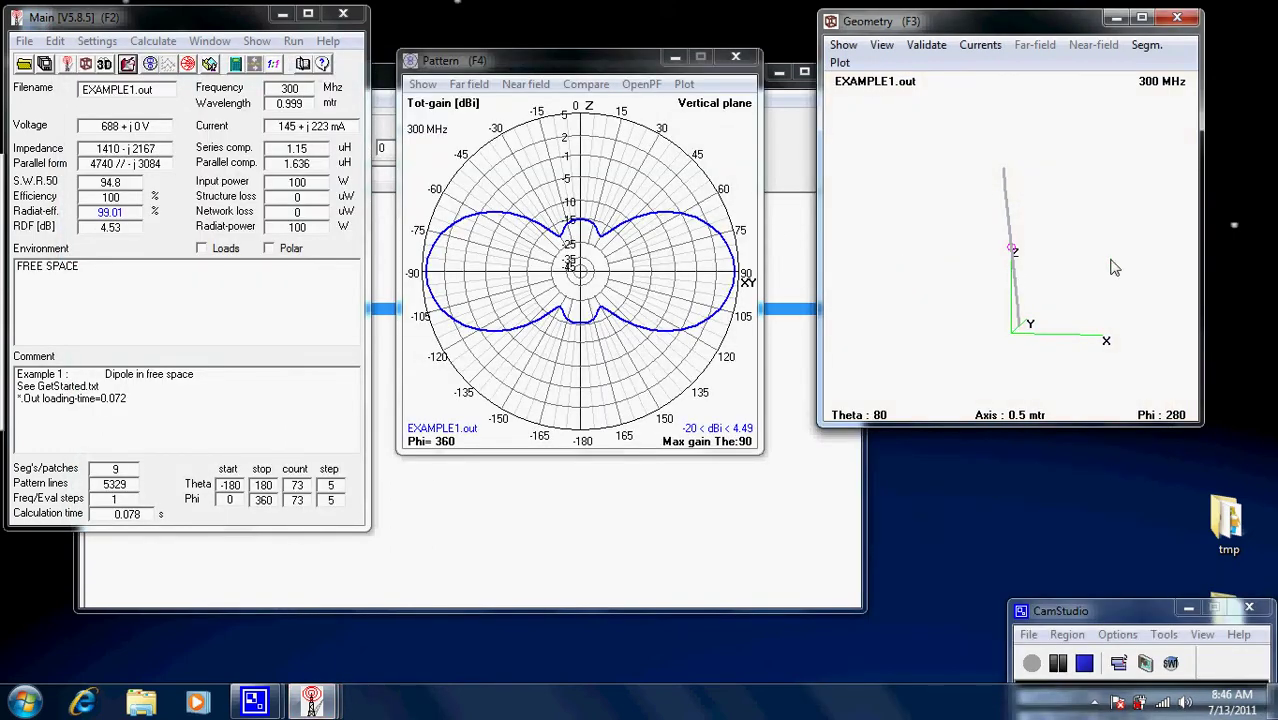
left_click_drag(1113, 267, 1061, 239)
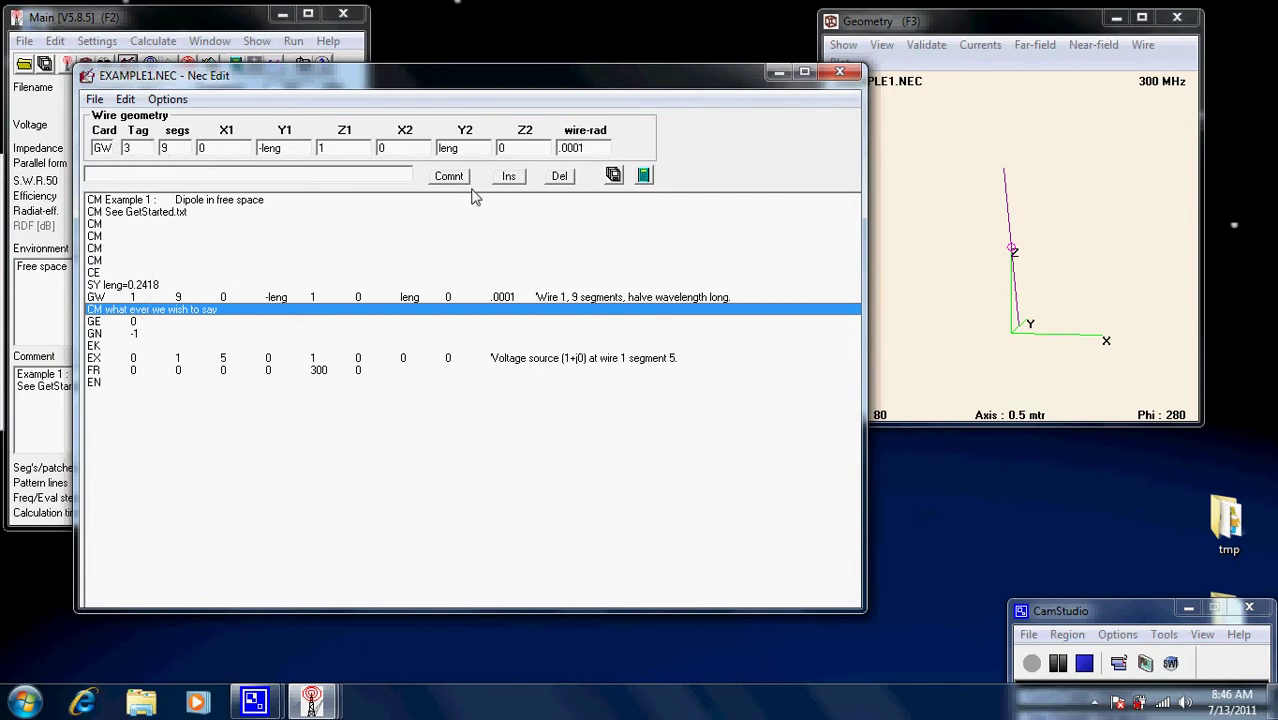
- Close the NEC editor, choose Geometry edit as the input editor and open EXAMPLE1.NEC in it
left_click(840, 73)
left_click(97, 41)
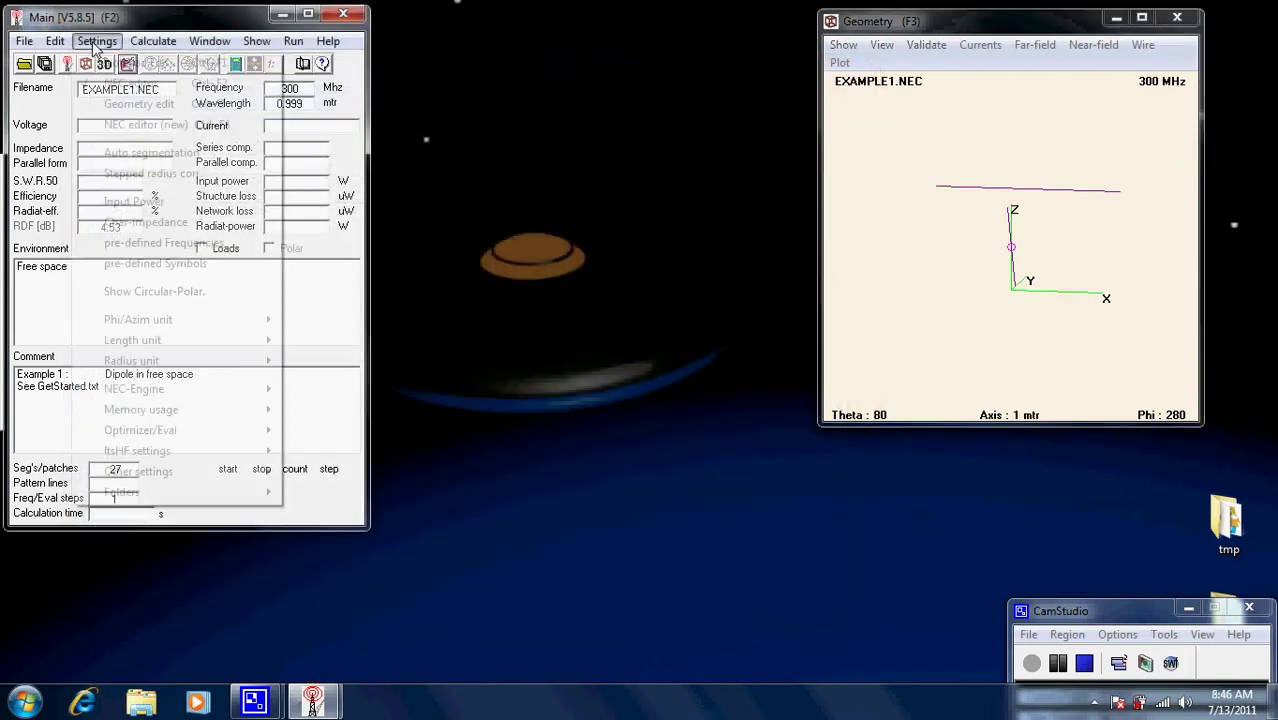
left_click(153, 118)
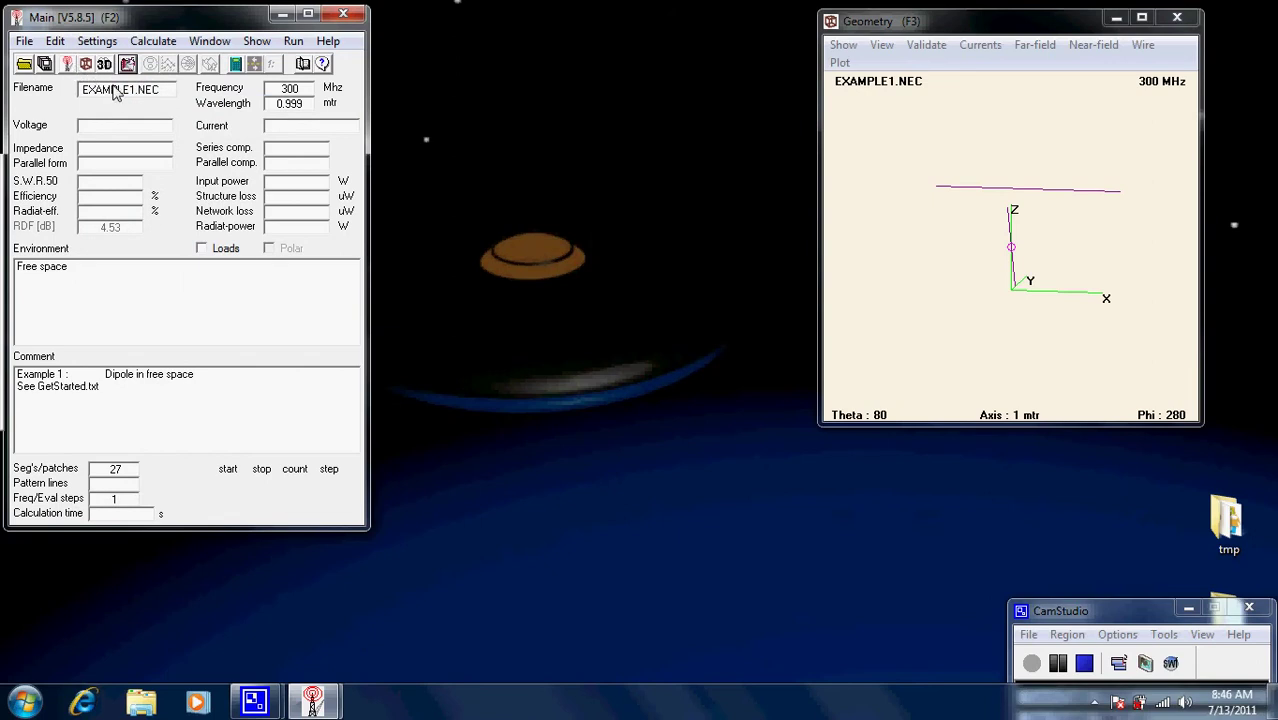
left_click(107, 45)
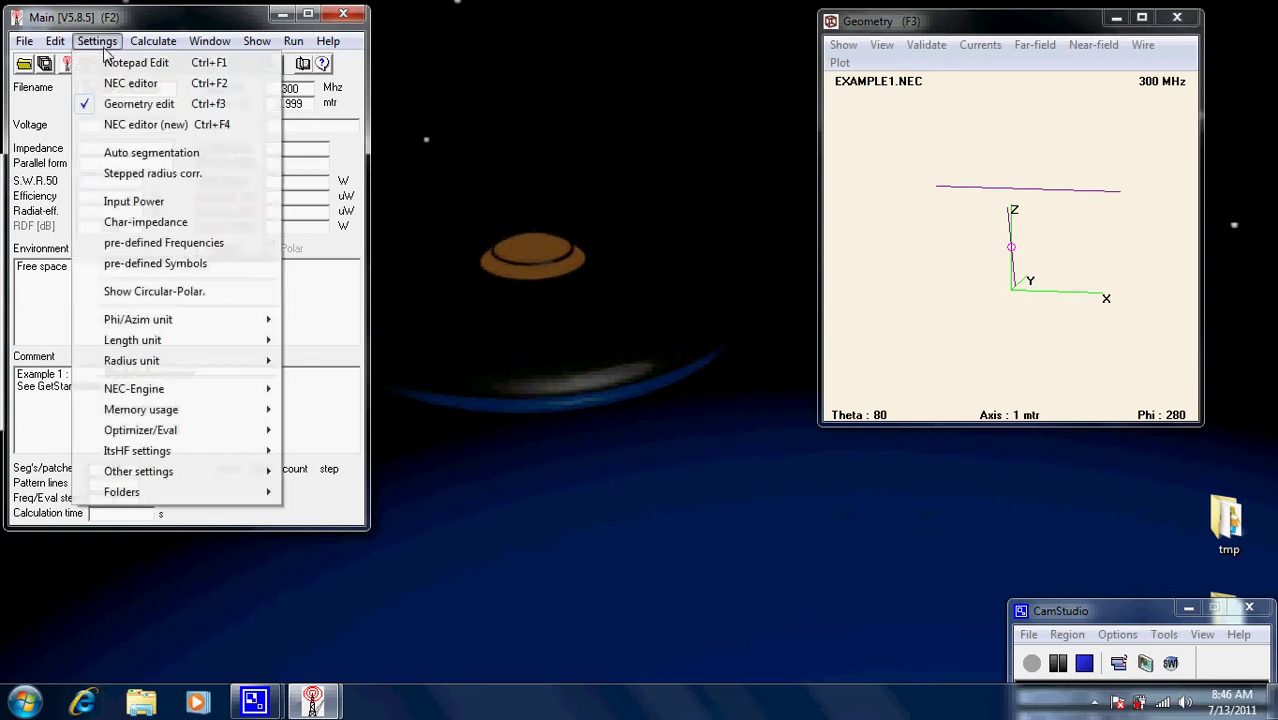
left_click(120, 106)
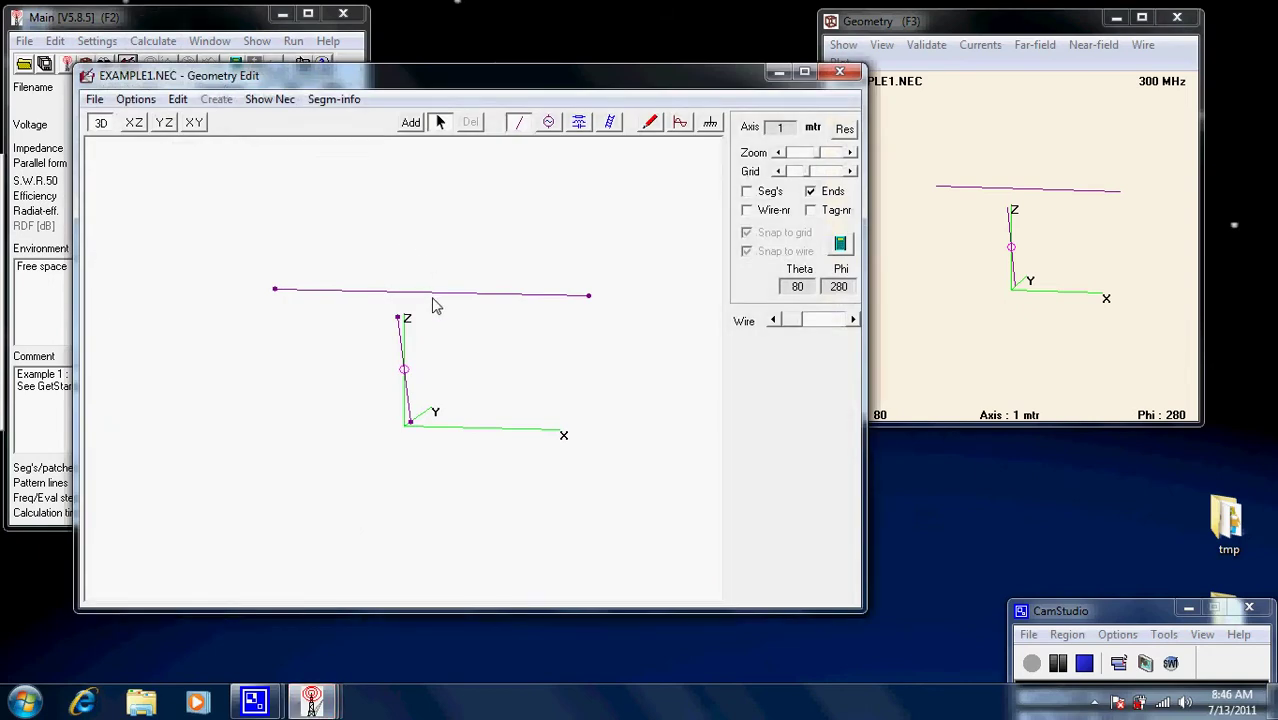
- Delete all the wires and the voltage source from the antenna geometry
left_click(429, 294)
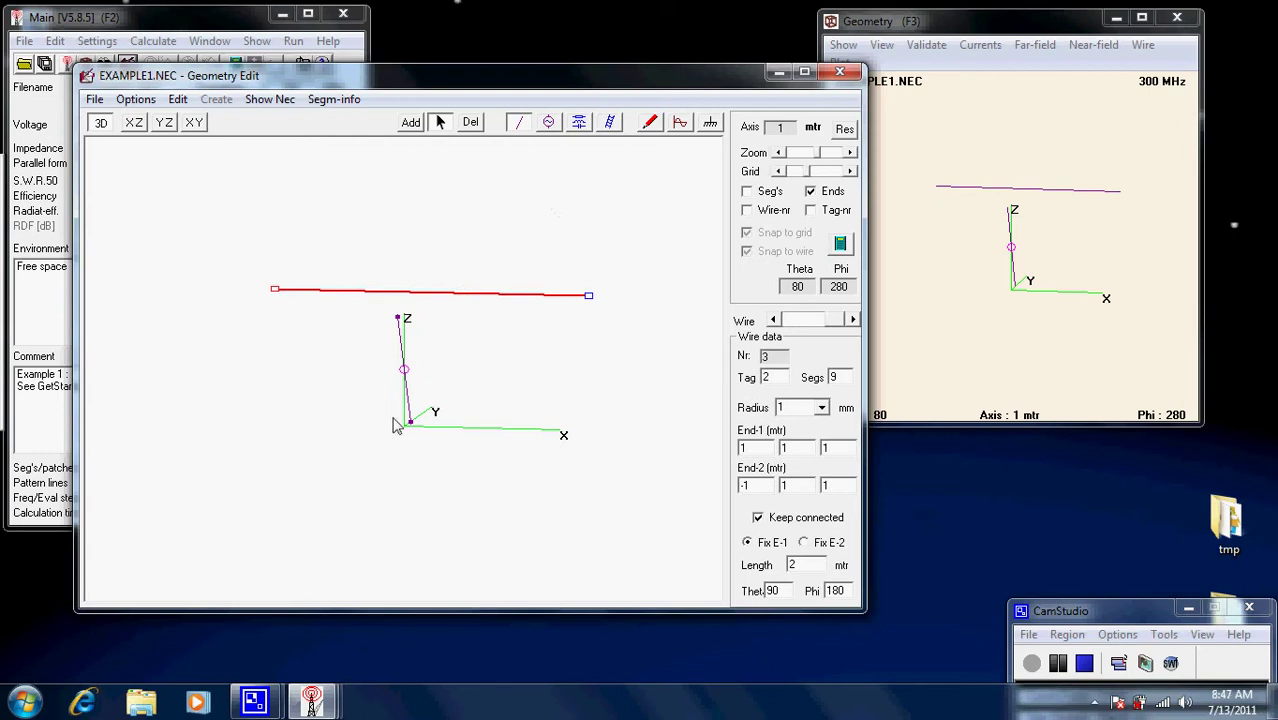
left_click(449, 297)
left_click(471, 123)
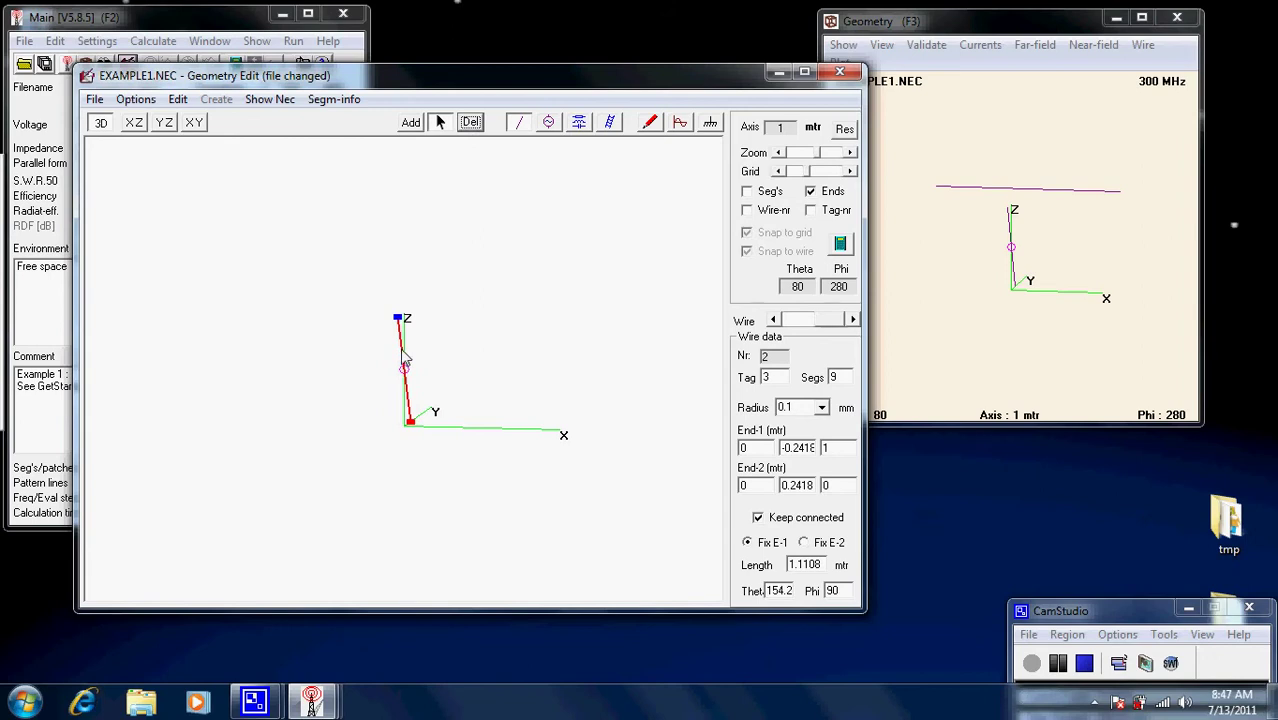
left_click(472, 125)
left_click(472, 125)
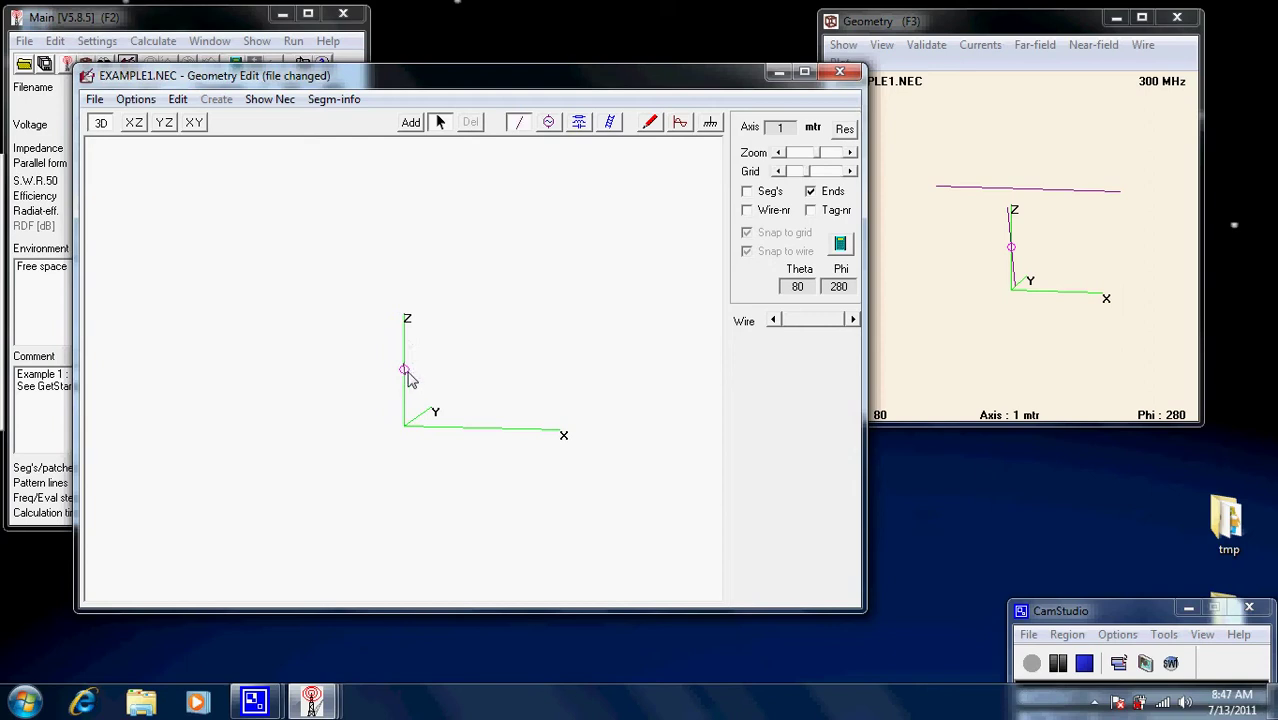
left_click(553, 126)
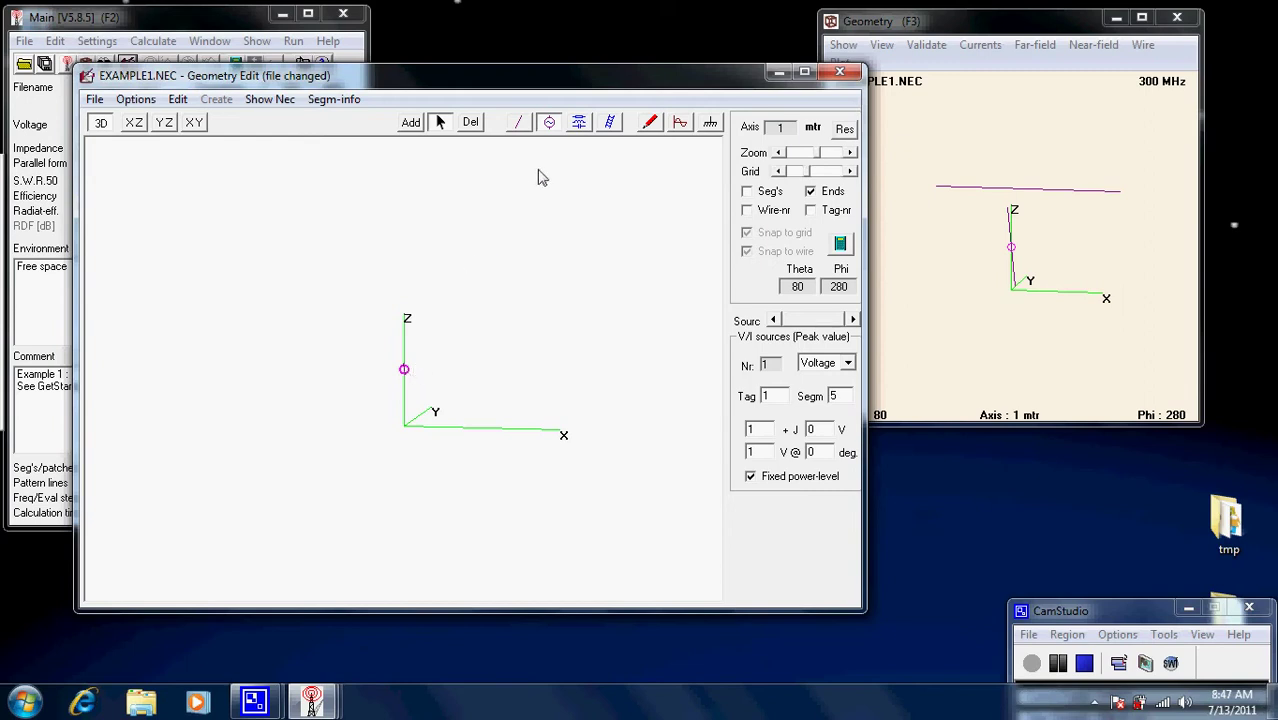
left_click(474, 124)
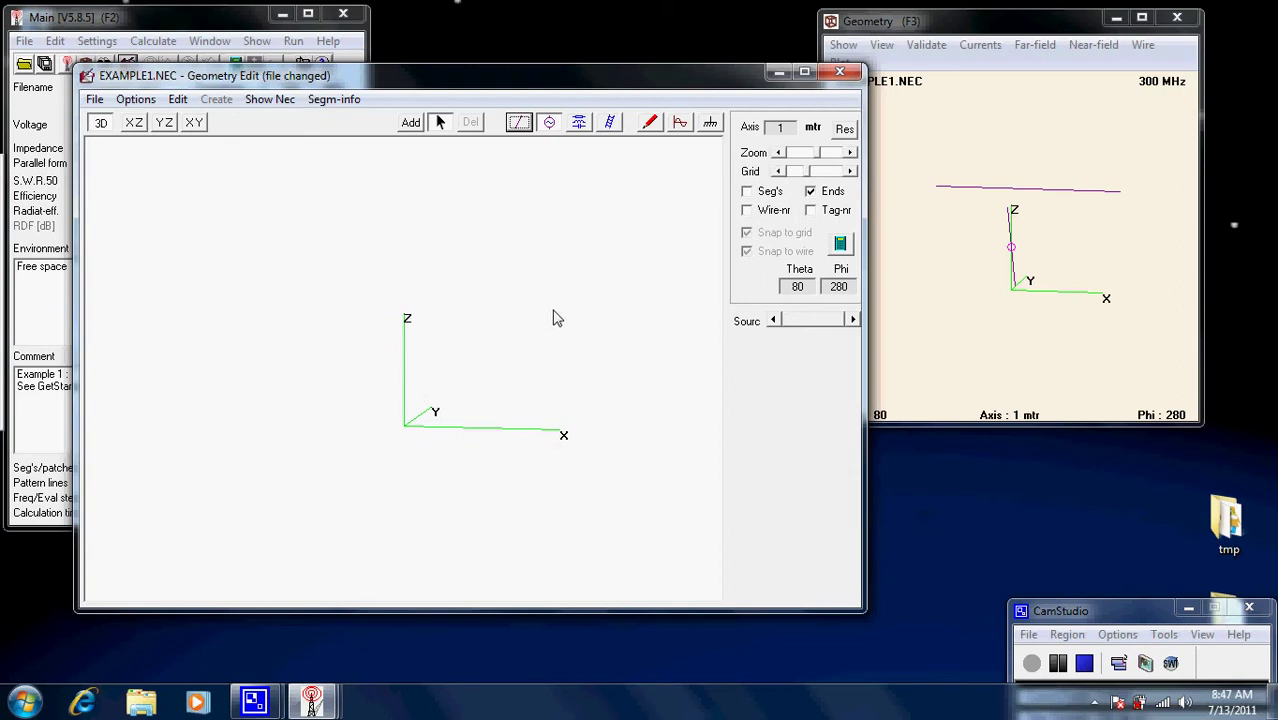
- Return to wire editing and, after checking the XZ and YZ planes, set up the XY plane with a 0.1 m grid
left_click(519, 124)
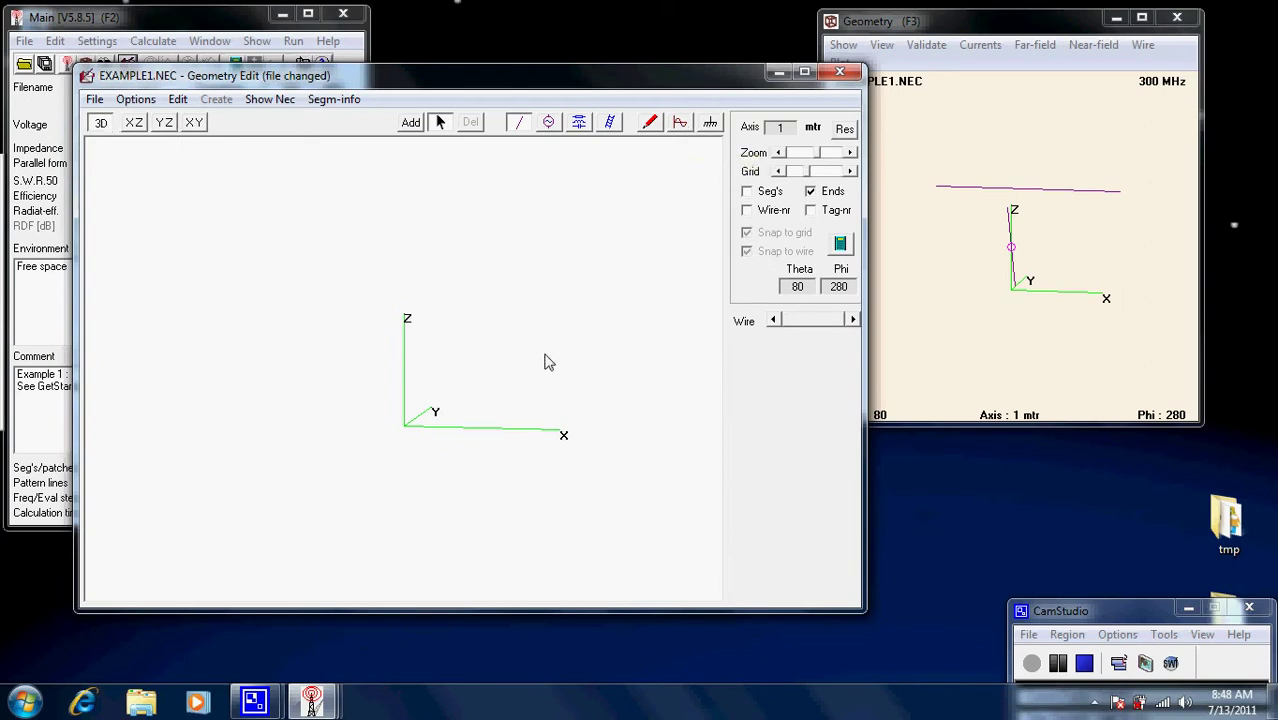
mouse_move(545, 359)
left_mouse_down()
mouse_move(442, 337)
mouse_move(496, 342)
mouse_move(516, 374)
mouse_move(494, 383)
mouse_move(558, 373)
left_mouse_up()
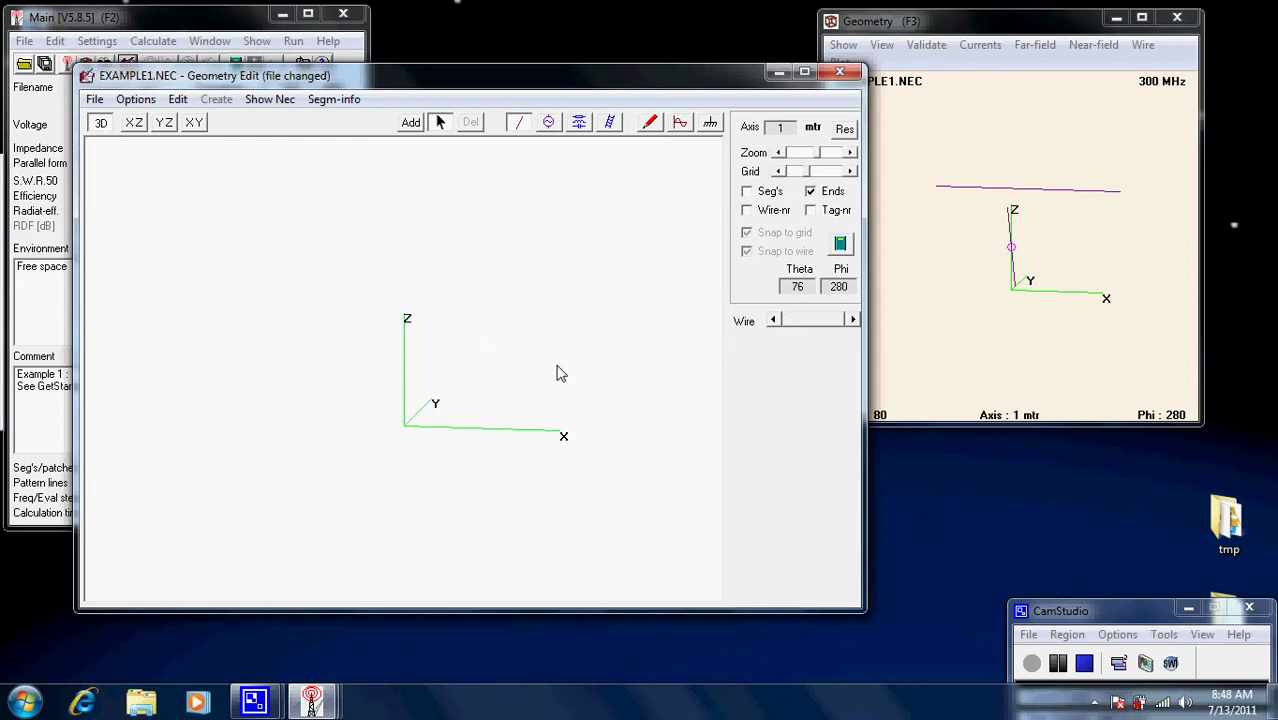
left_click(134, 123)
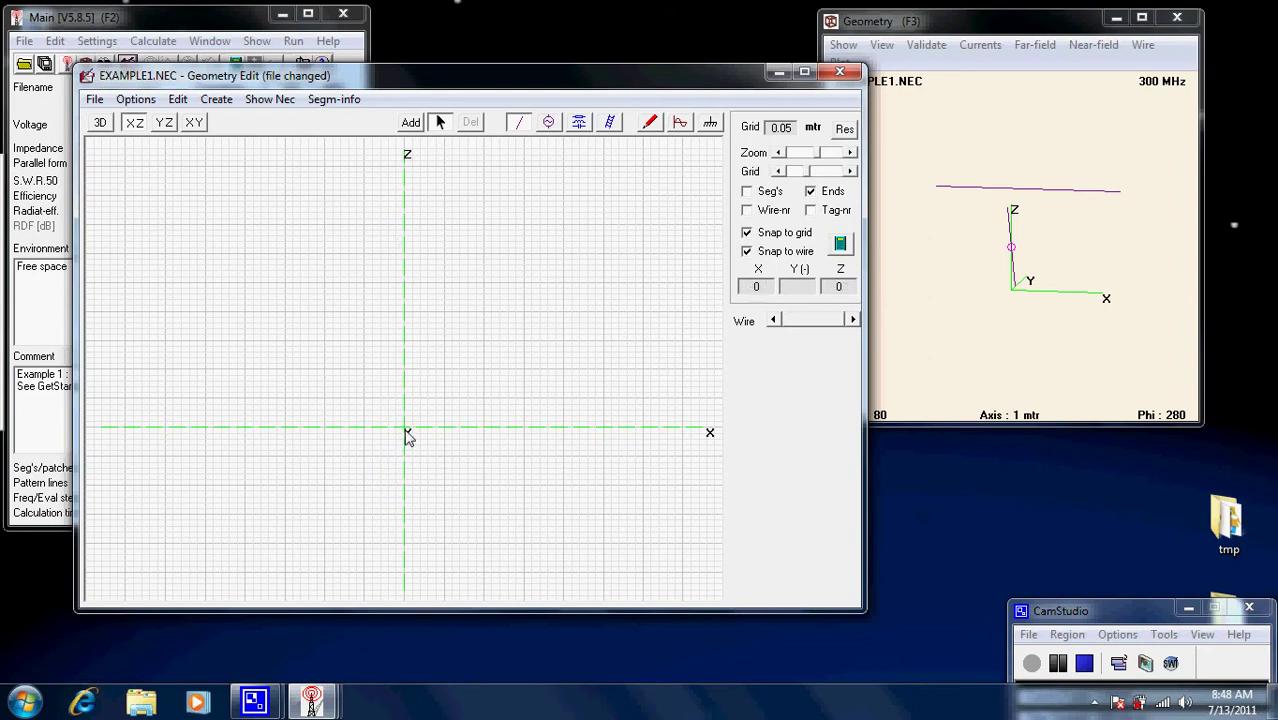
left_click(165, 123)
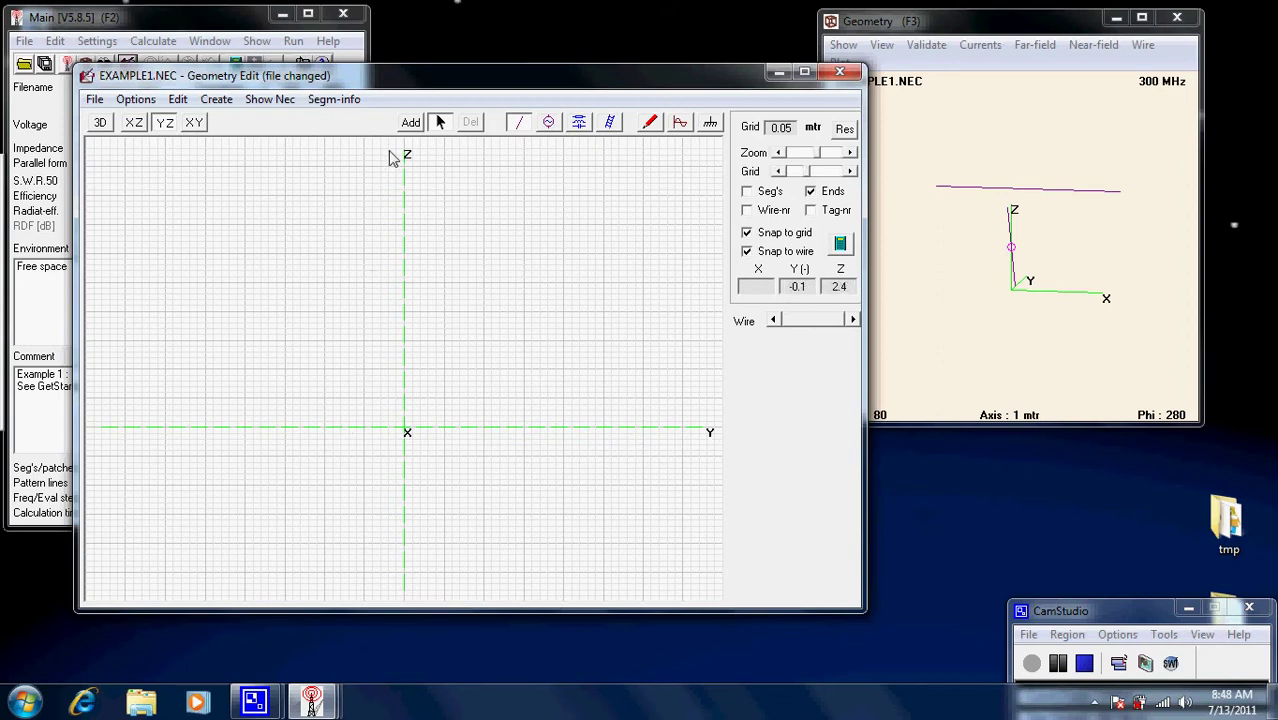
left_click(194, 123)
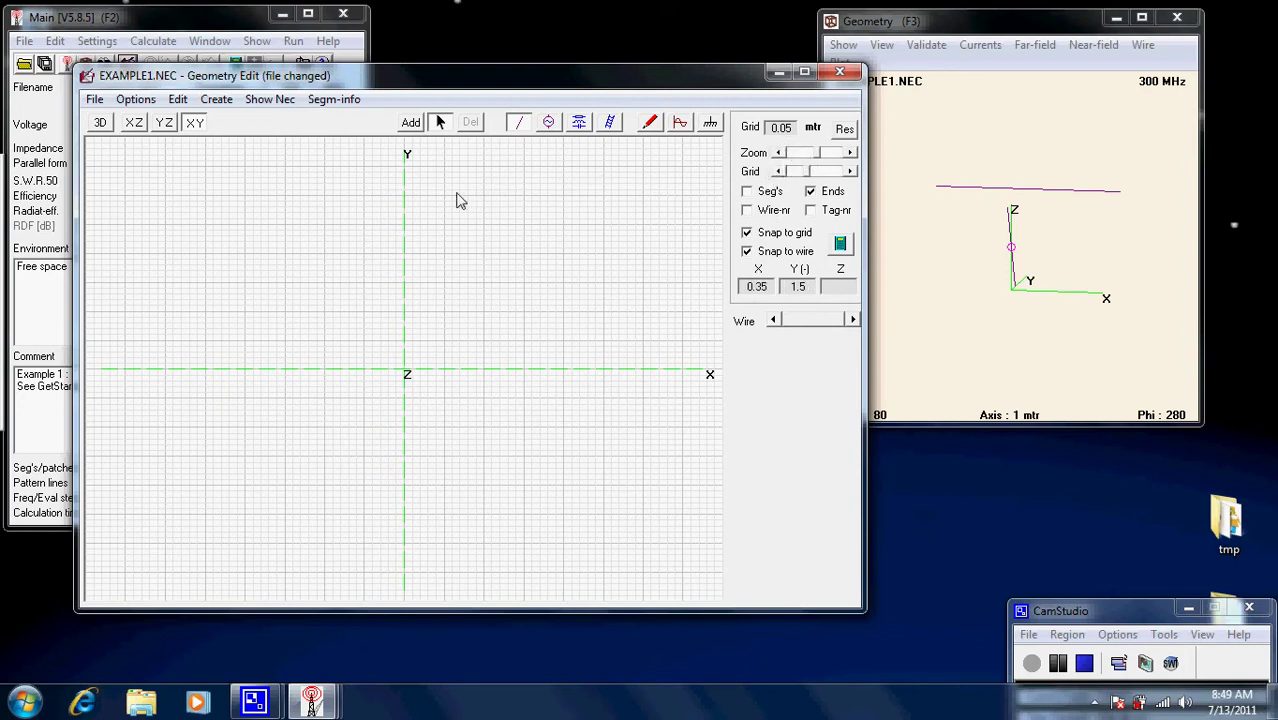
left_click(781, 154)
left_click_drag(406, 375, 592, 372)
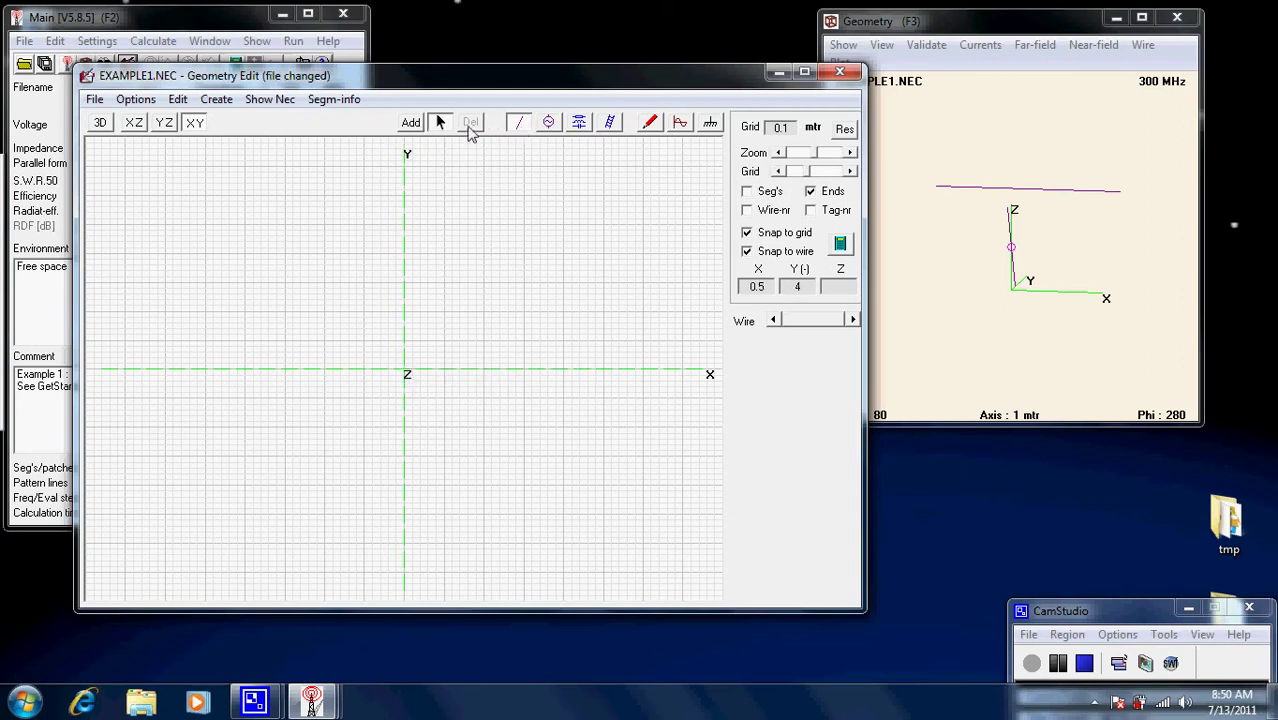
- Add a 3 m wire along the X axis from the origin with a 1 mm radius and 9 segments
left_click(411, 122)
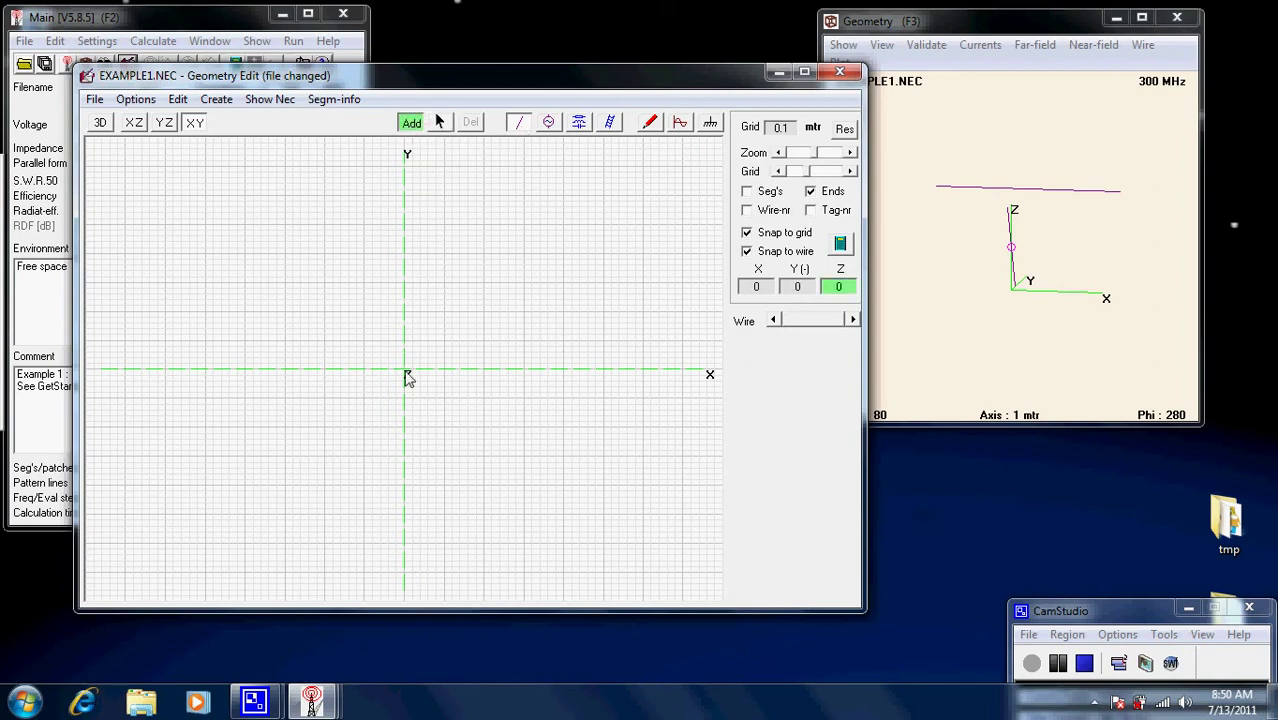
left_click_drag(407, 377, 649, 377)
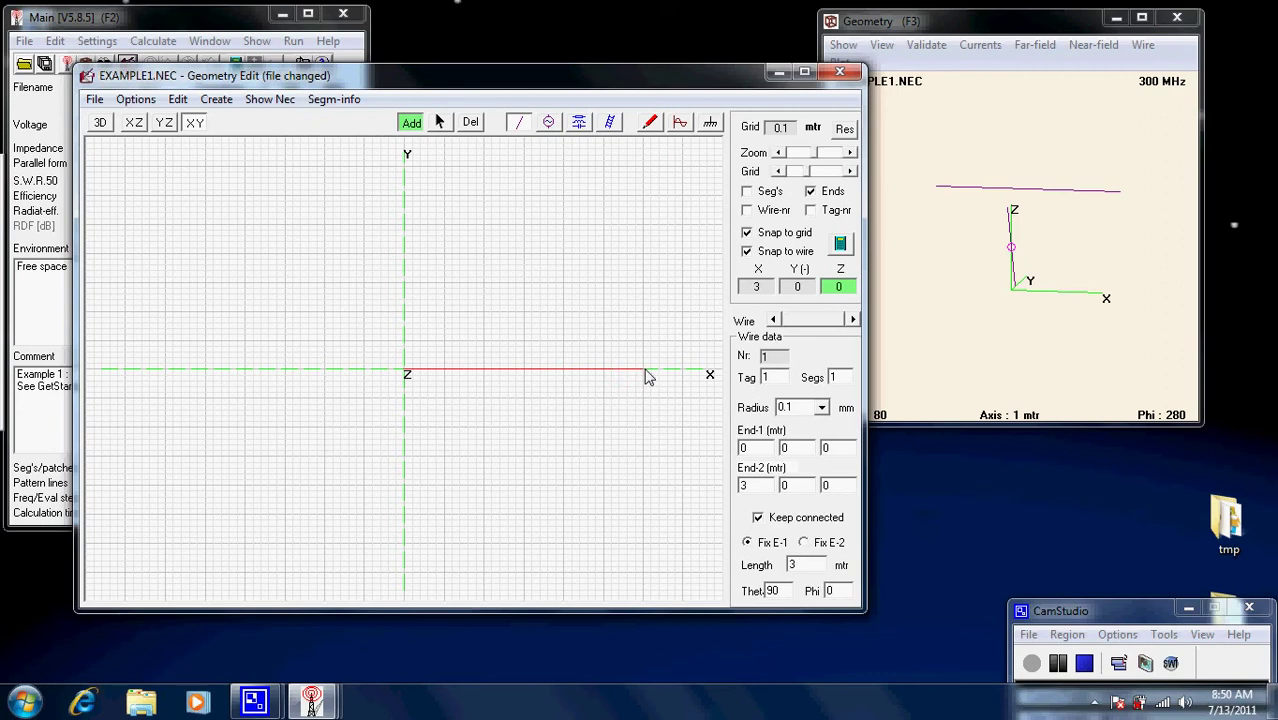
left_click_drag(645, 376, 647, 375)
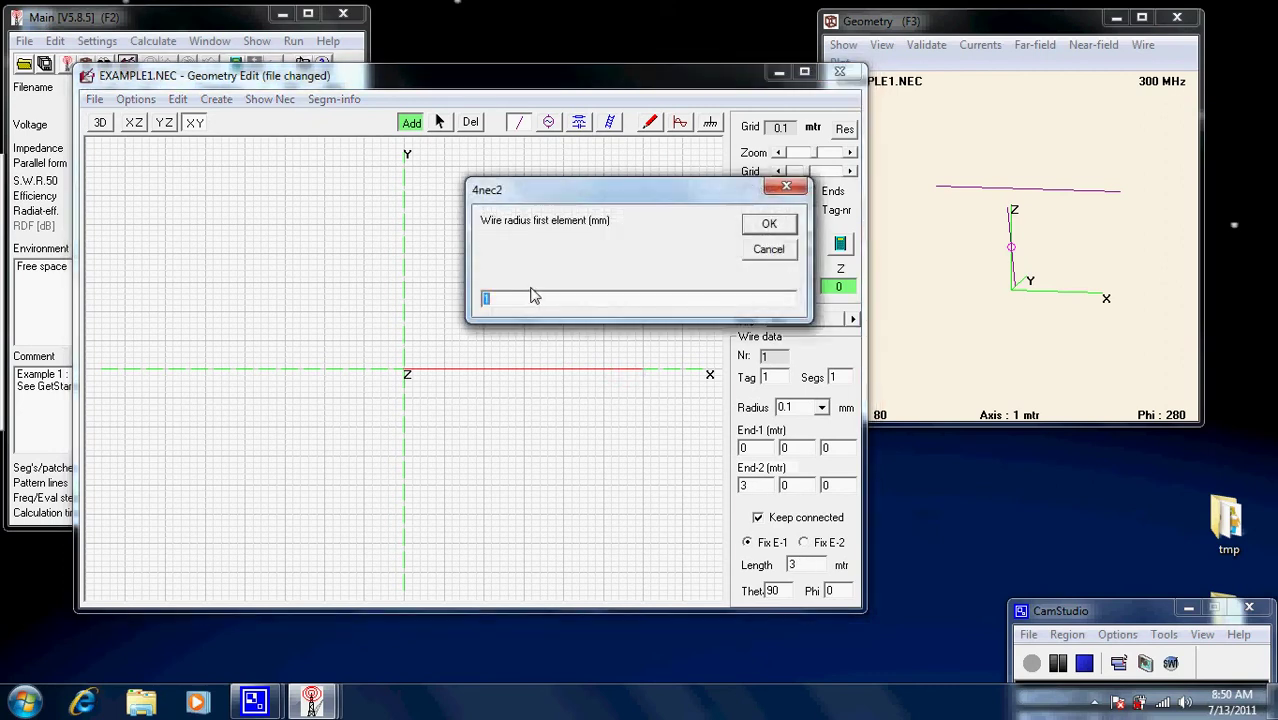
left_click_drag(640, 187, 481, 174)
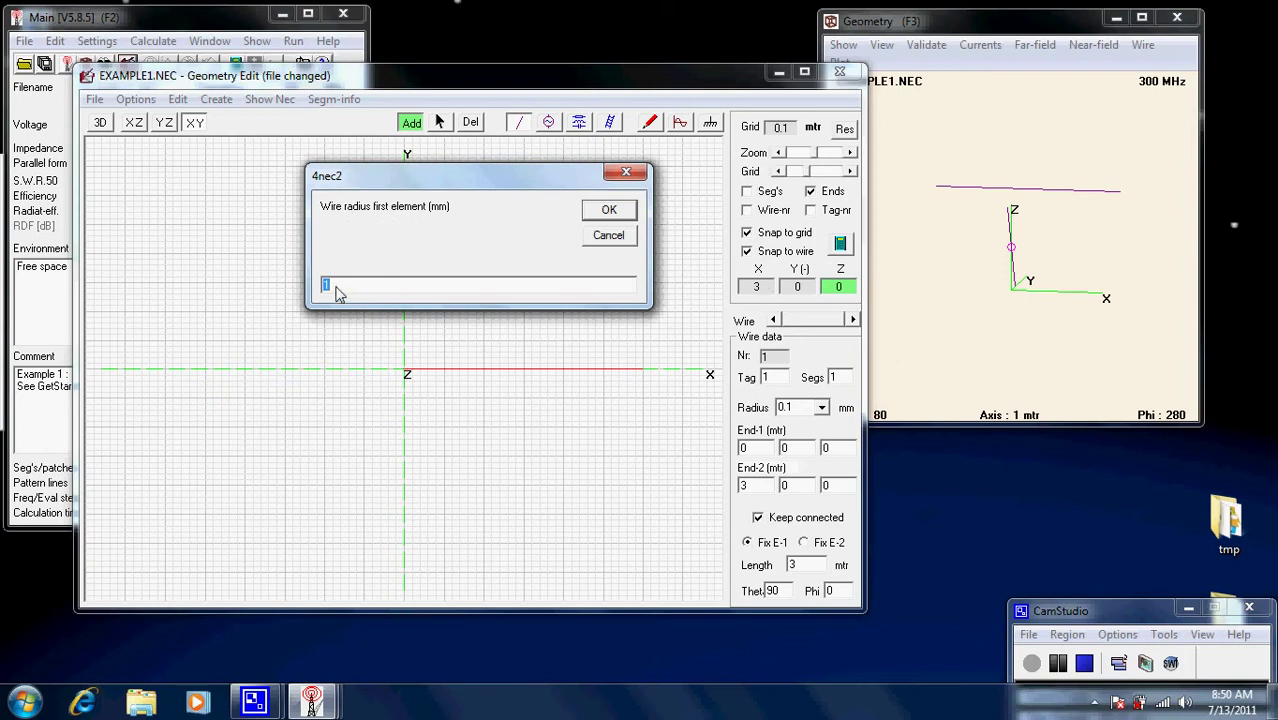
left_click(617, 214)
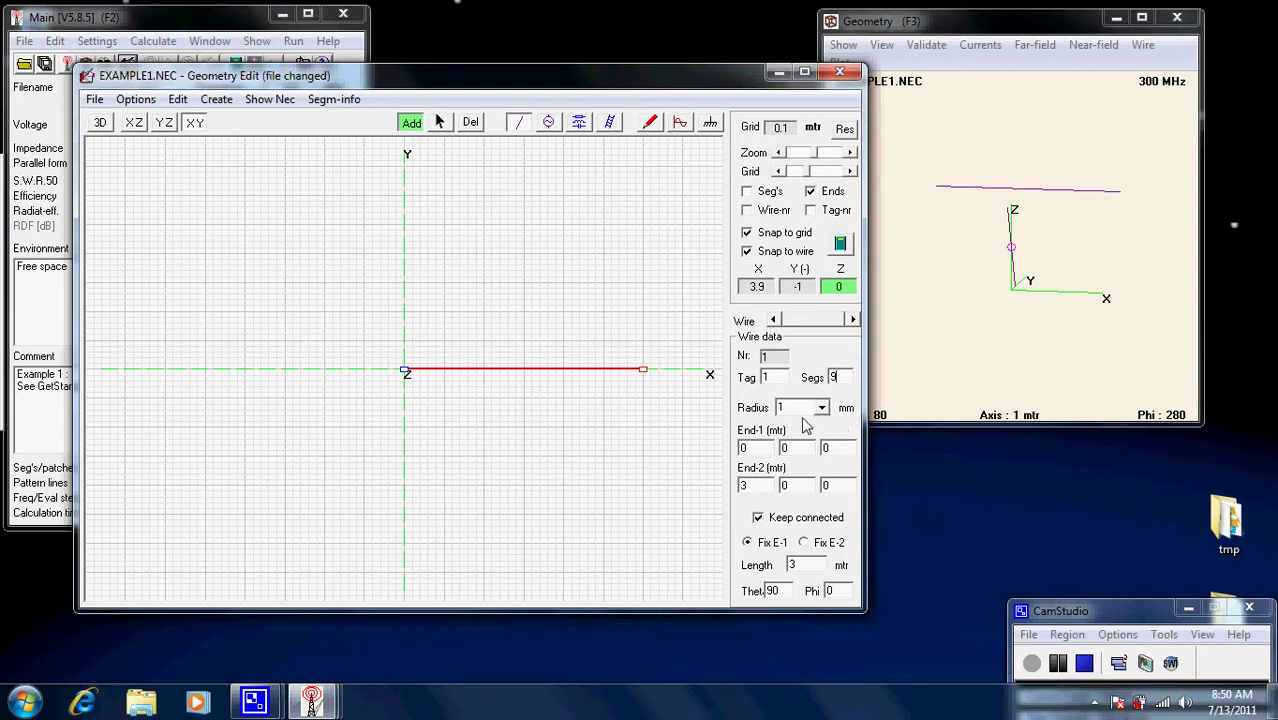
- Check the wire's available radius choices and which end is fixed when each endpoint is selected, and show the wire in 3D
left_click(821, 409)
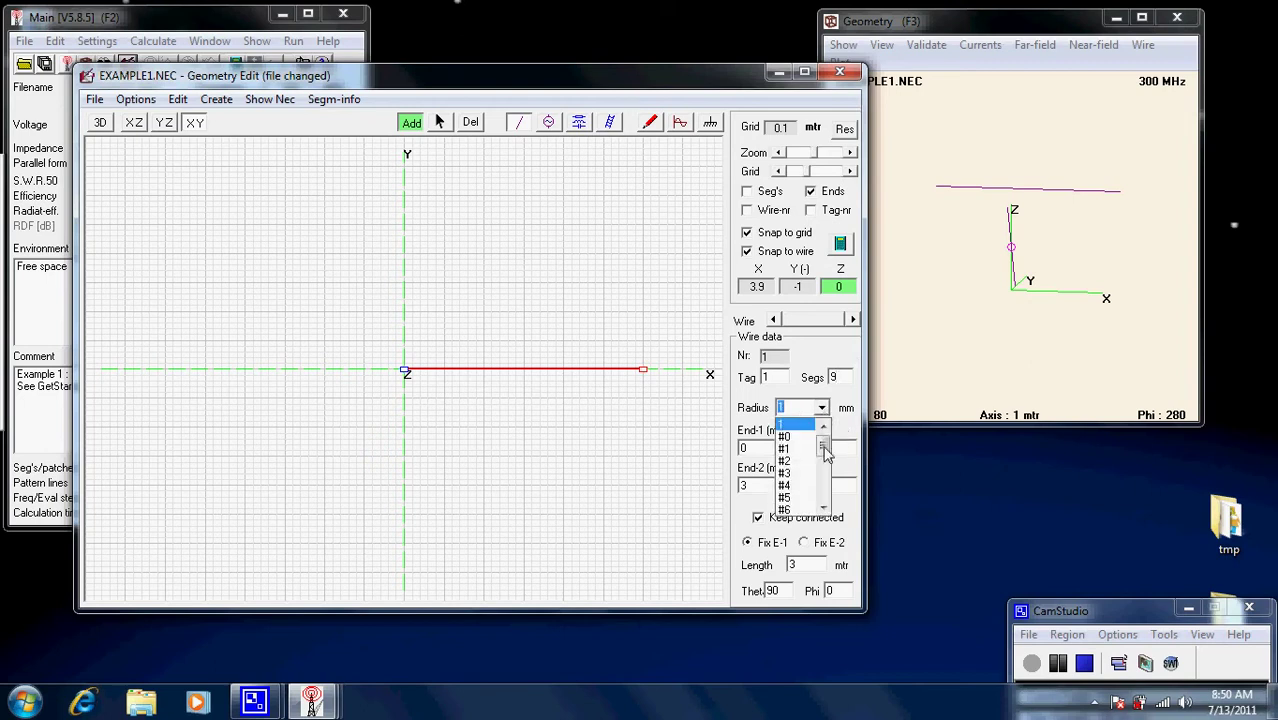
left_click_drag(823, 450, 808, 418)
left_click(805, 407)
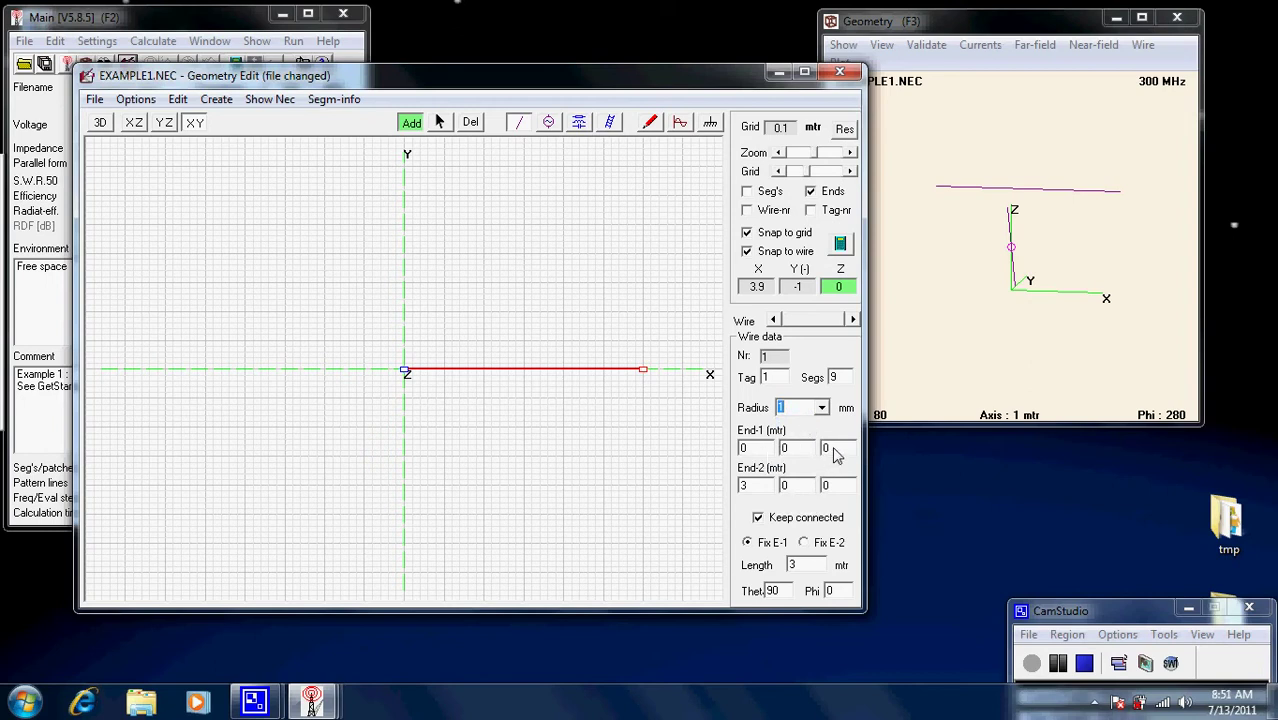
left_click(408, 373)
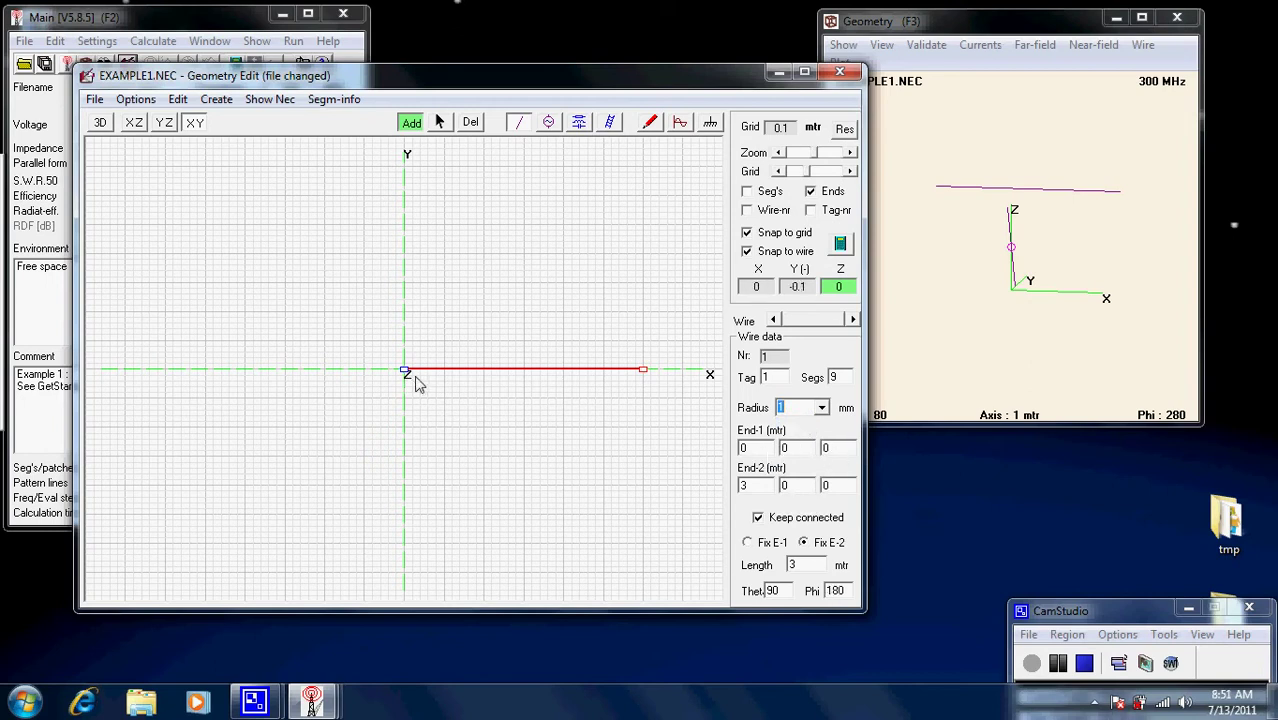
left_click(758, 518)
left_click(644, 370)
left_click(104, 124)
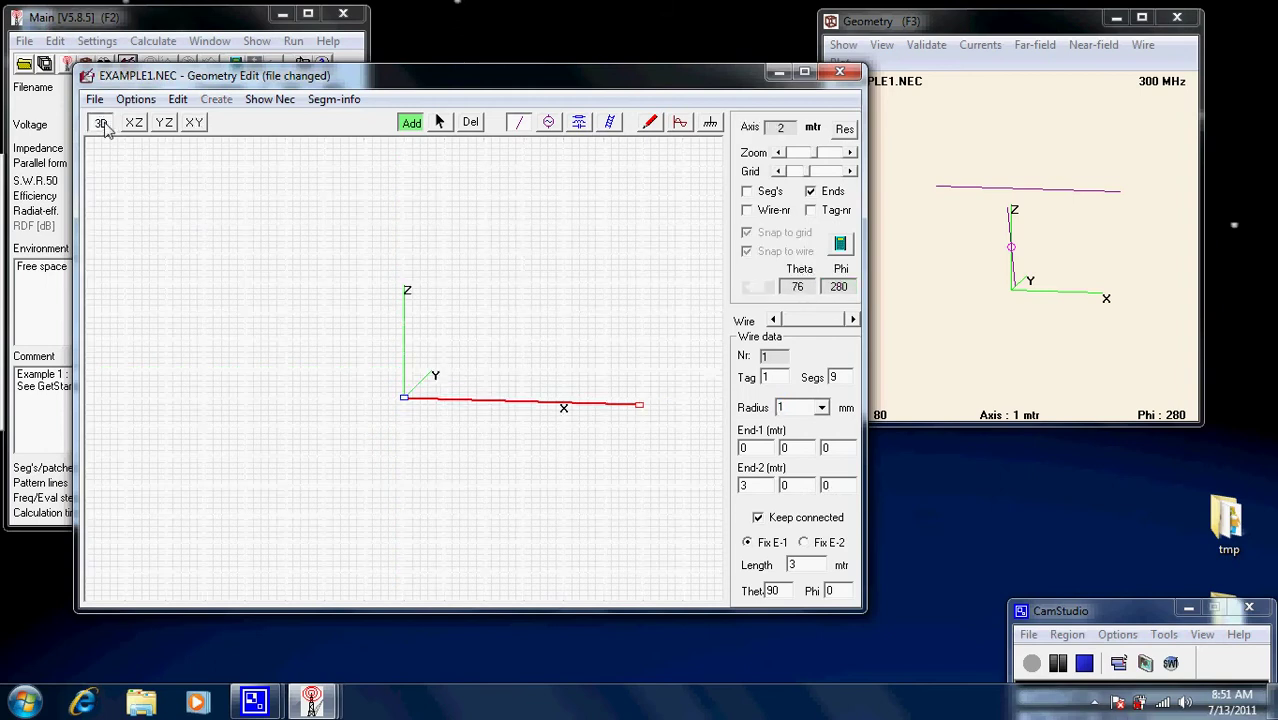
mouse_move(280, 363)
left_mouse_down()
mouse_move(272, 288)
mouse_move(268, 345)
mouse_move(296, 370)
left_mouse_up()
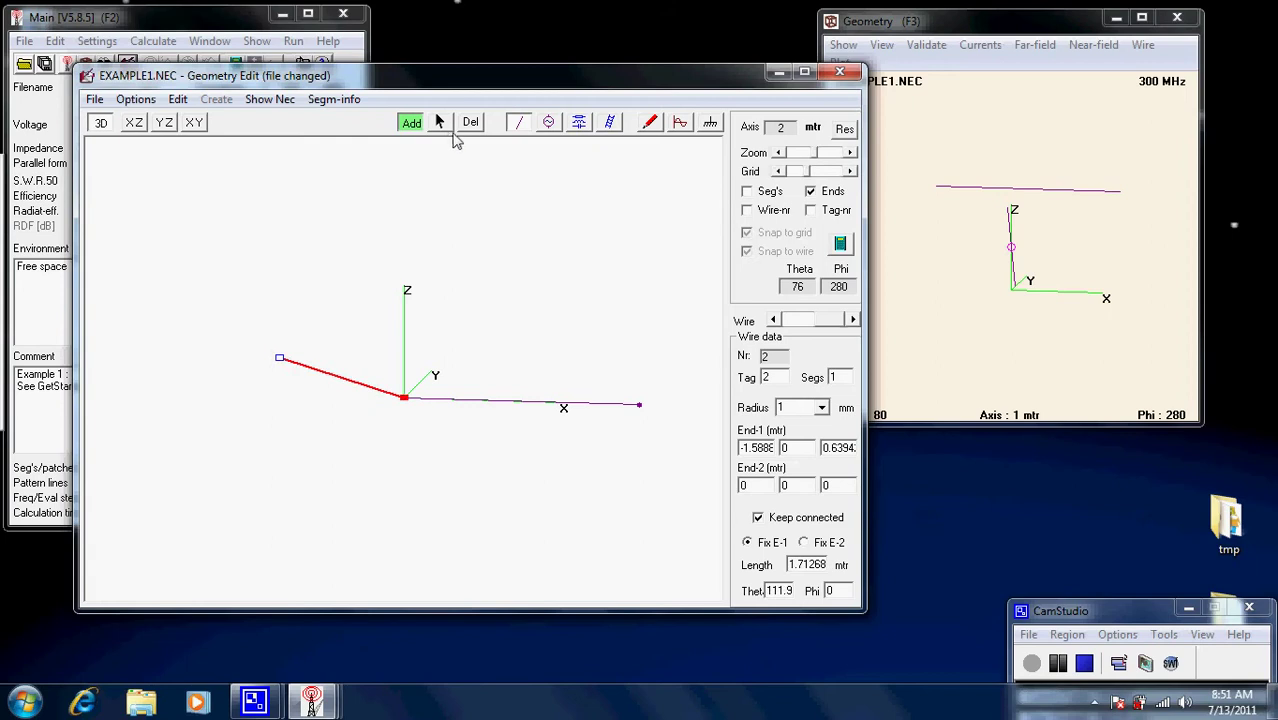
left_click(439, 121)
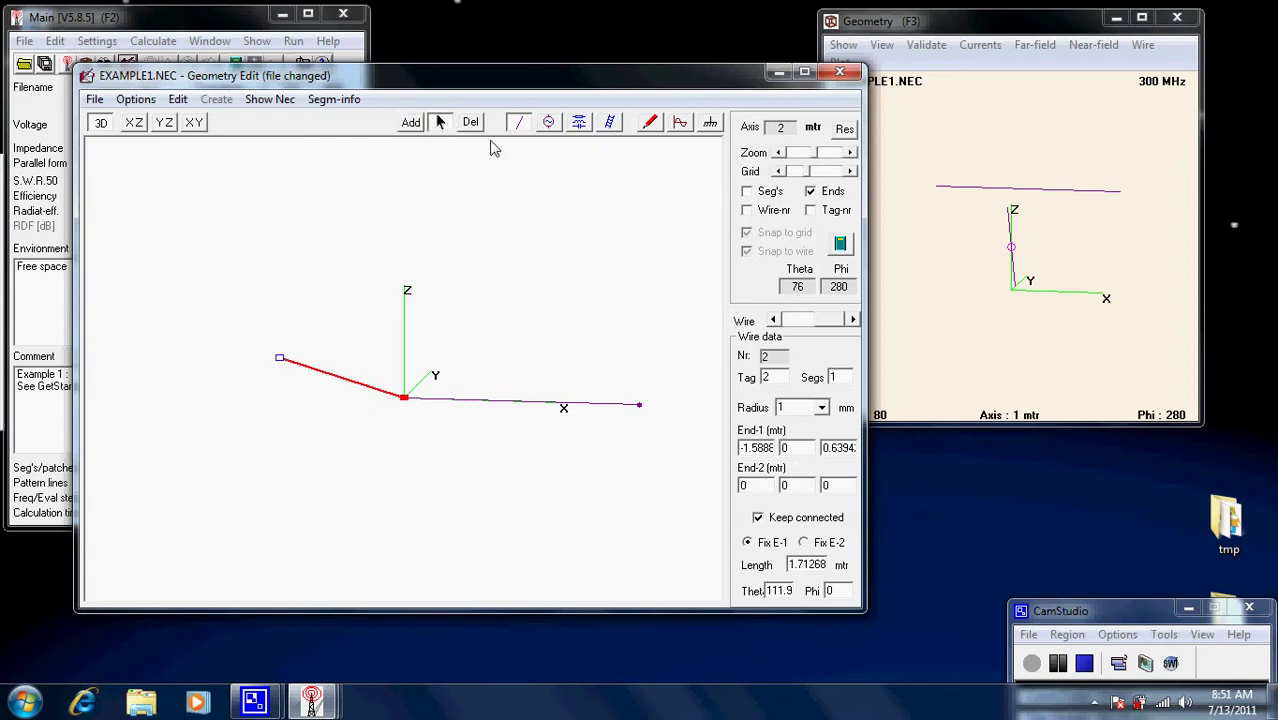
left_click(474, 123)
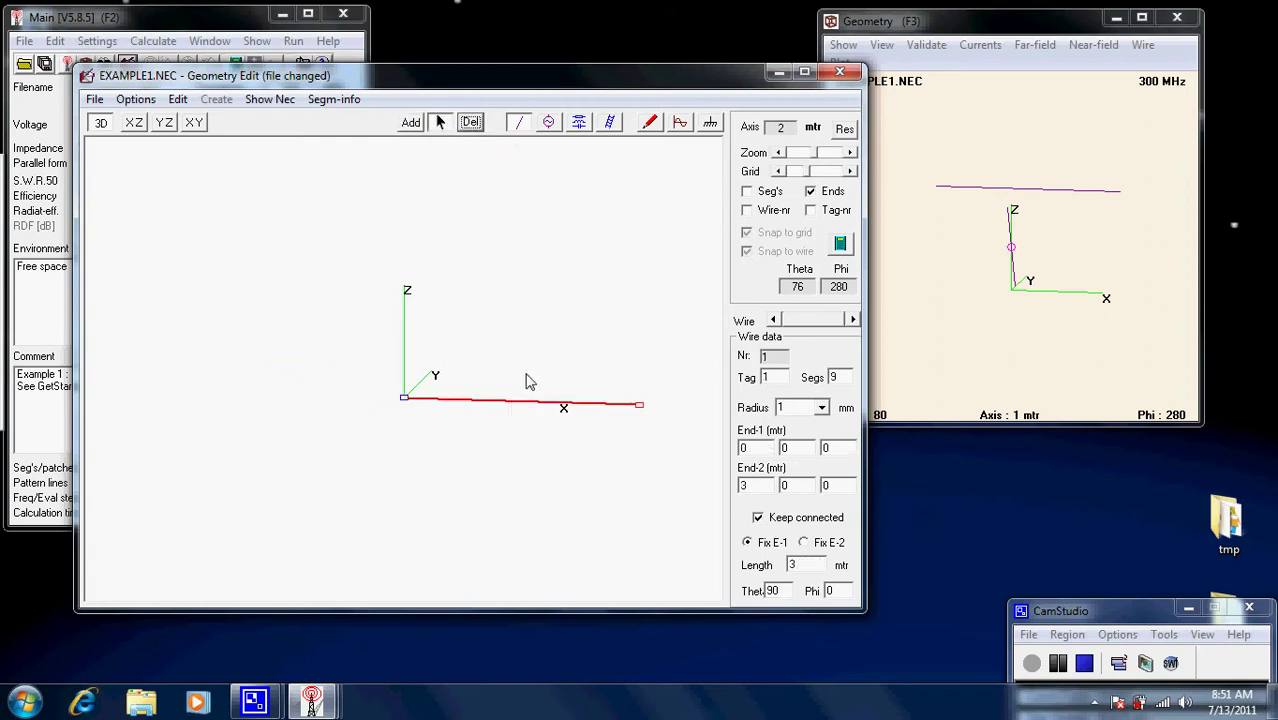
- Raise the wire to a height of 4 m in the XZ plane and check its position in the 3D view
left_click_drag(471, 457, 405, 290)
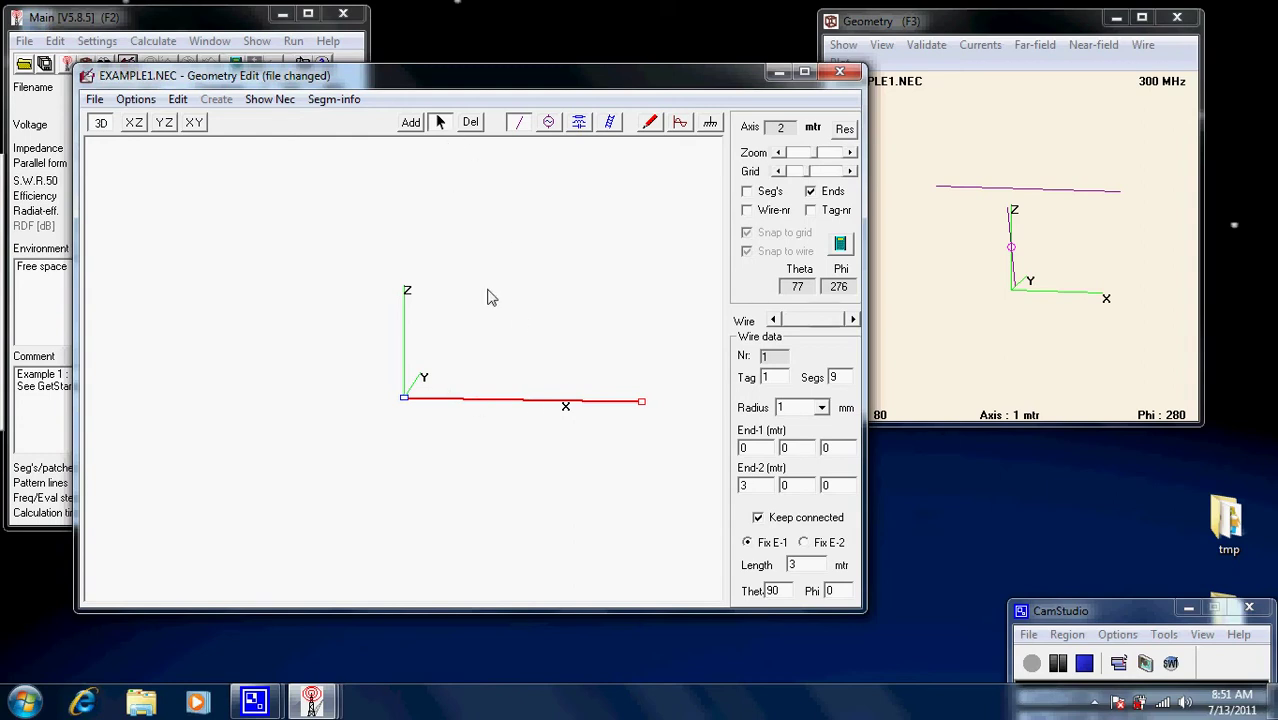
left_click(136, 124)
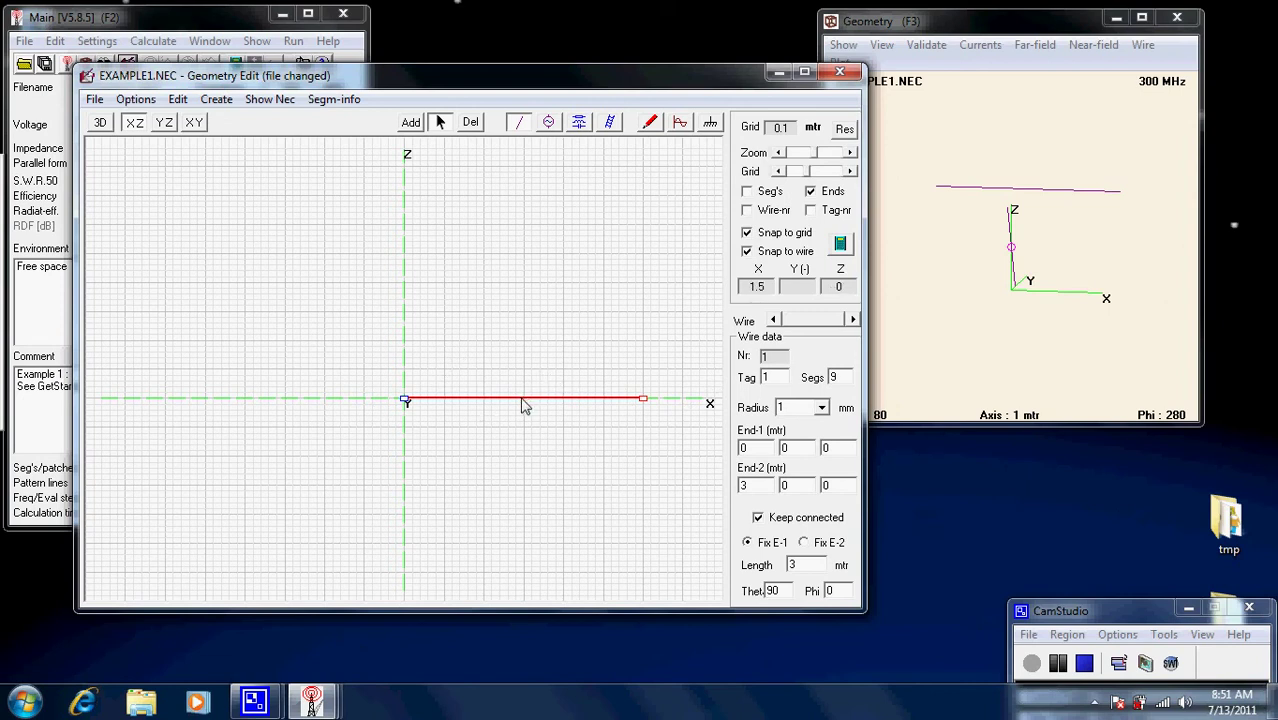
left_click_drag(520, 398, 525, 176)
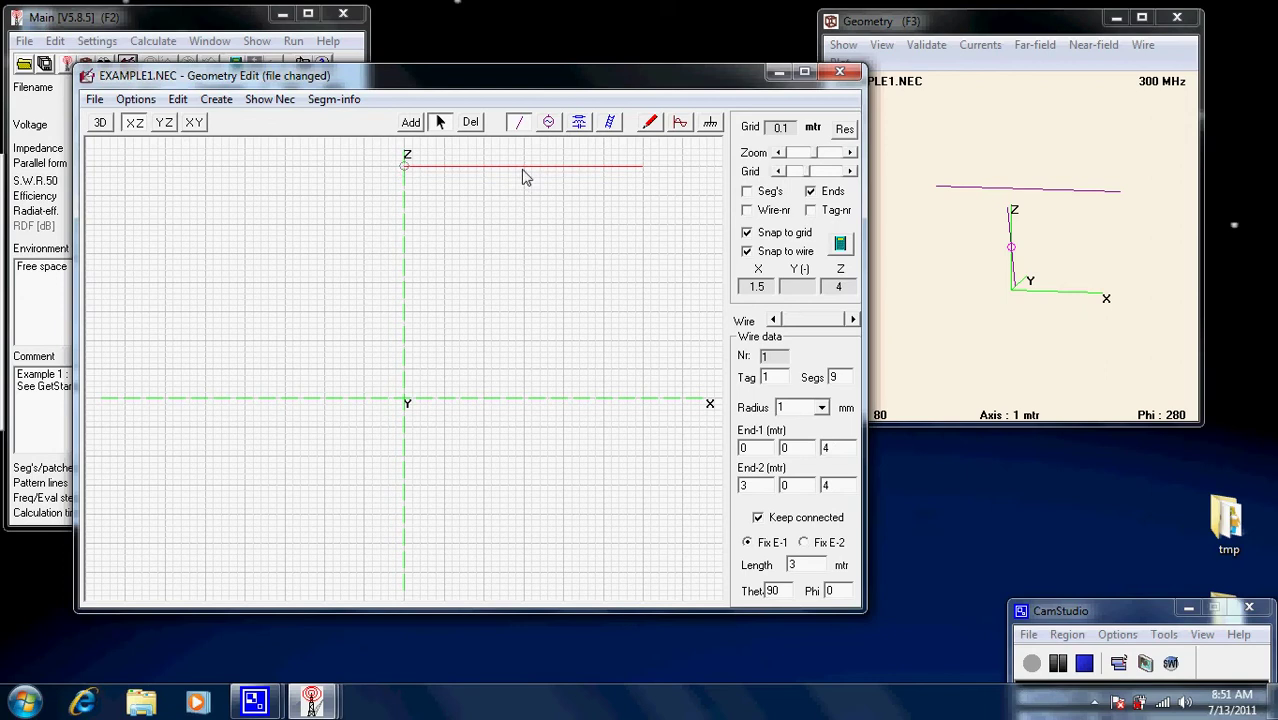
left_click_drag(522, 177, 522, 170)
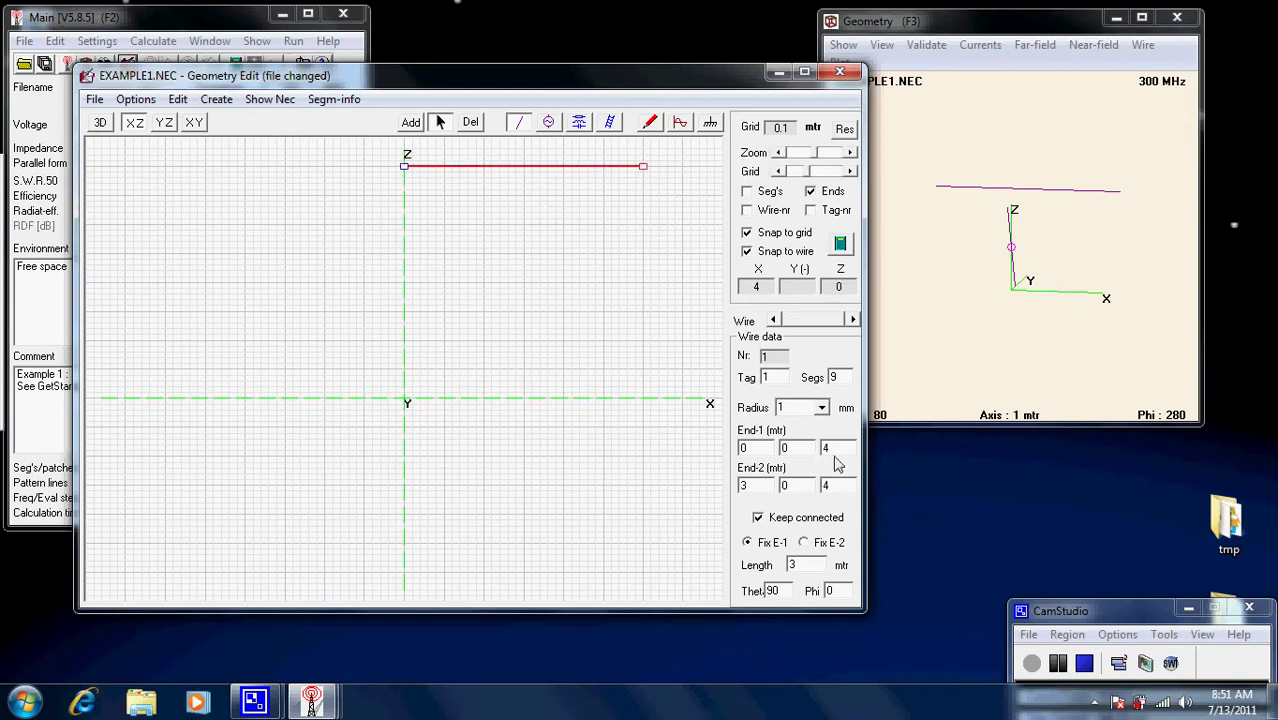
left_click(100, 122)
left_click_drag(556, 359, 517, 355)
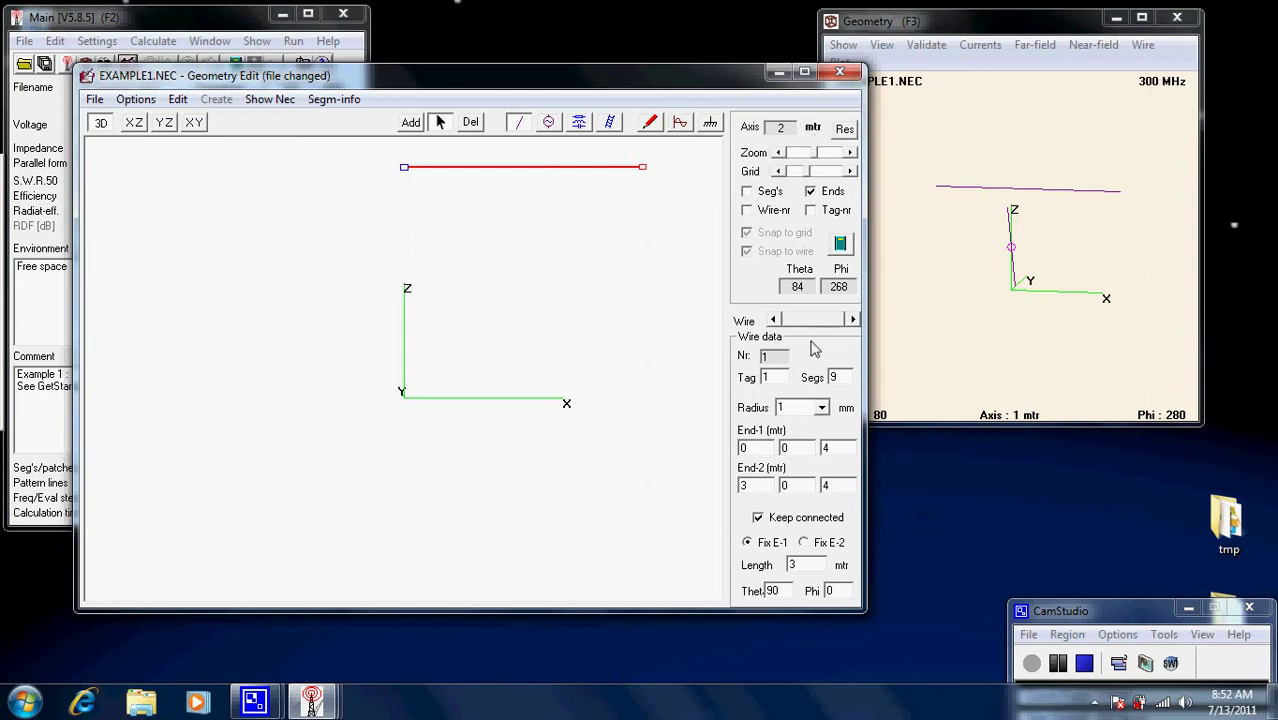
- Add a voltage source on segment 5 at the middle of the wire and delete the extra source beside it
left_click(549, 122)
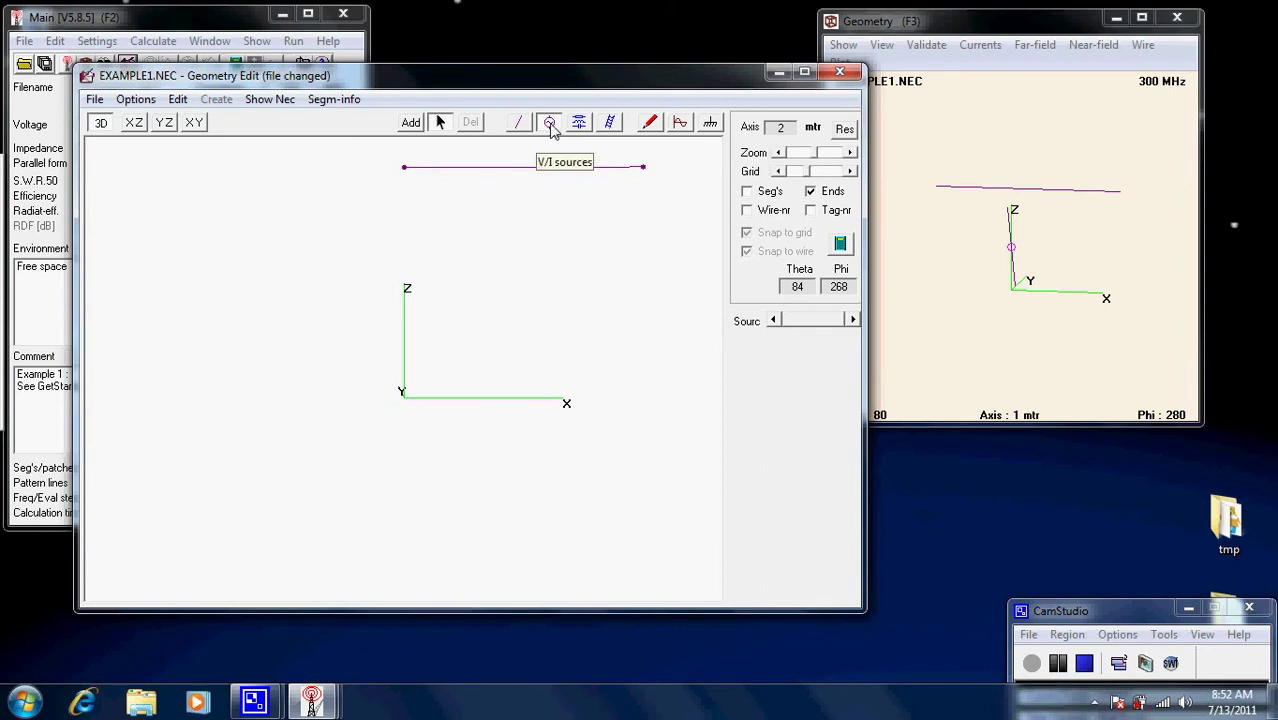
left_click(412, 124)
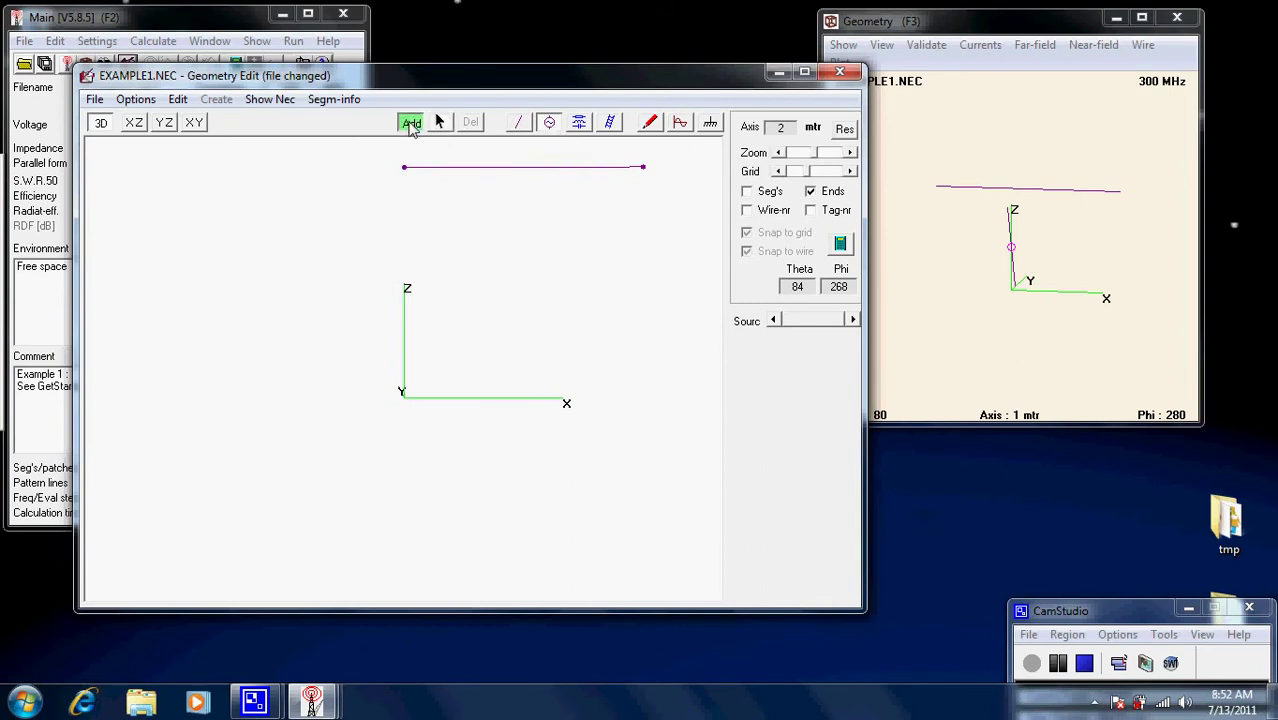
left_click(522, 168)
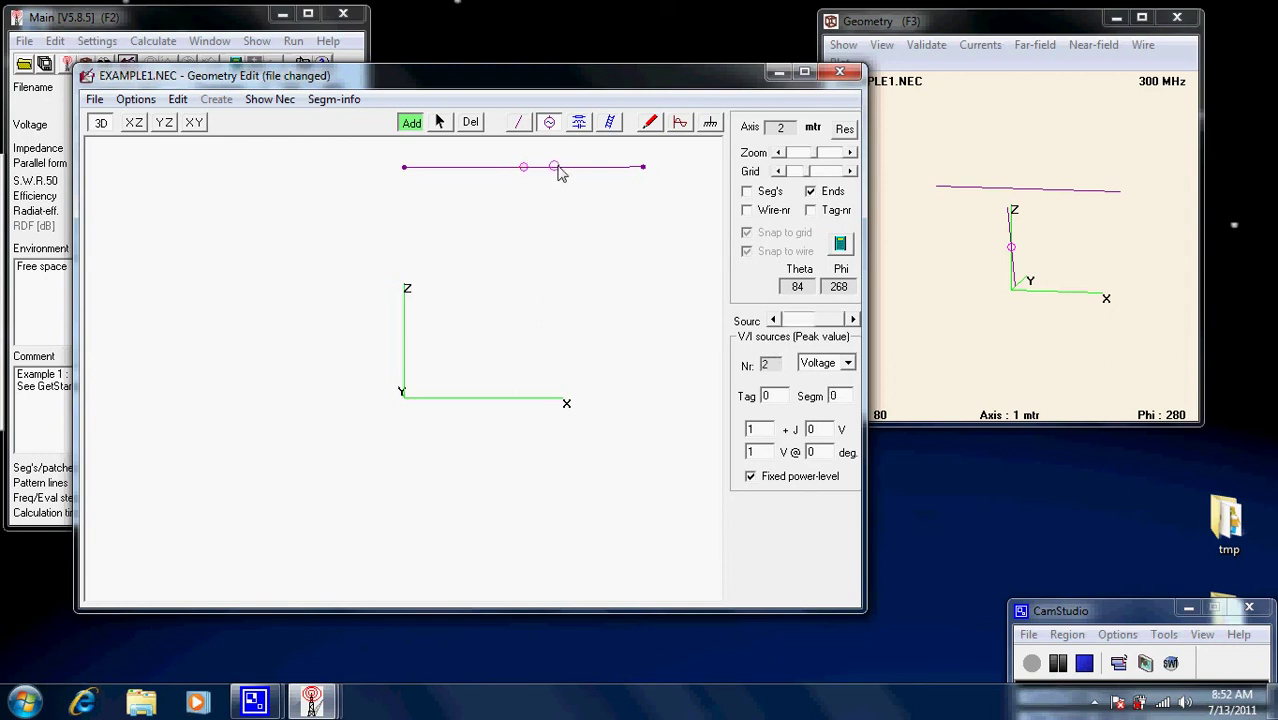
left_click(552, 168)
left_click(472, 123)
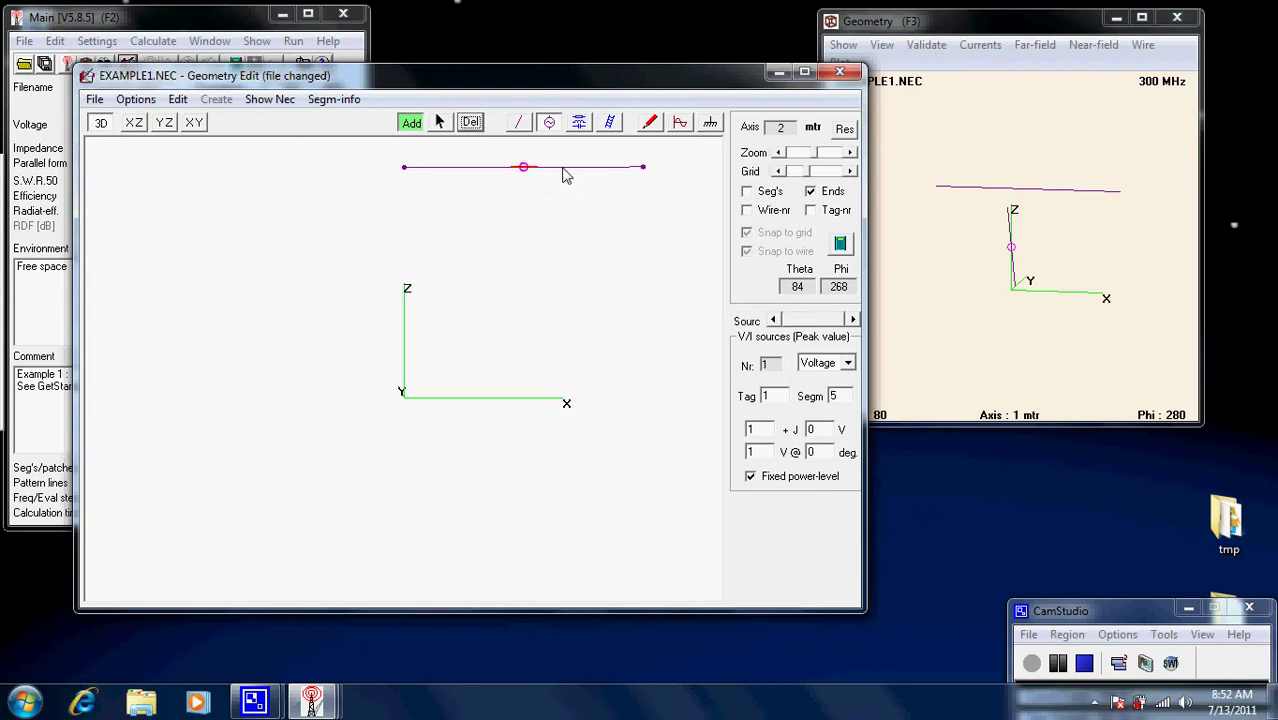
- Try moving the voltage source along the wire and return it to the middle segment
left_click(439, 122)
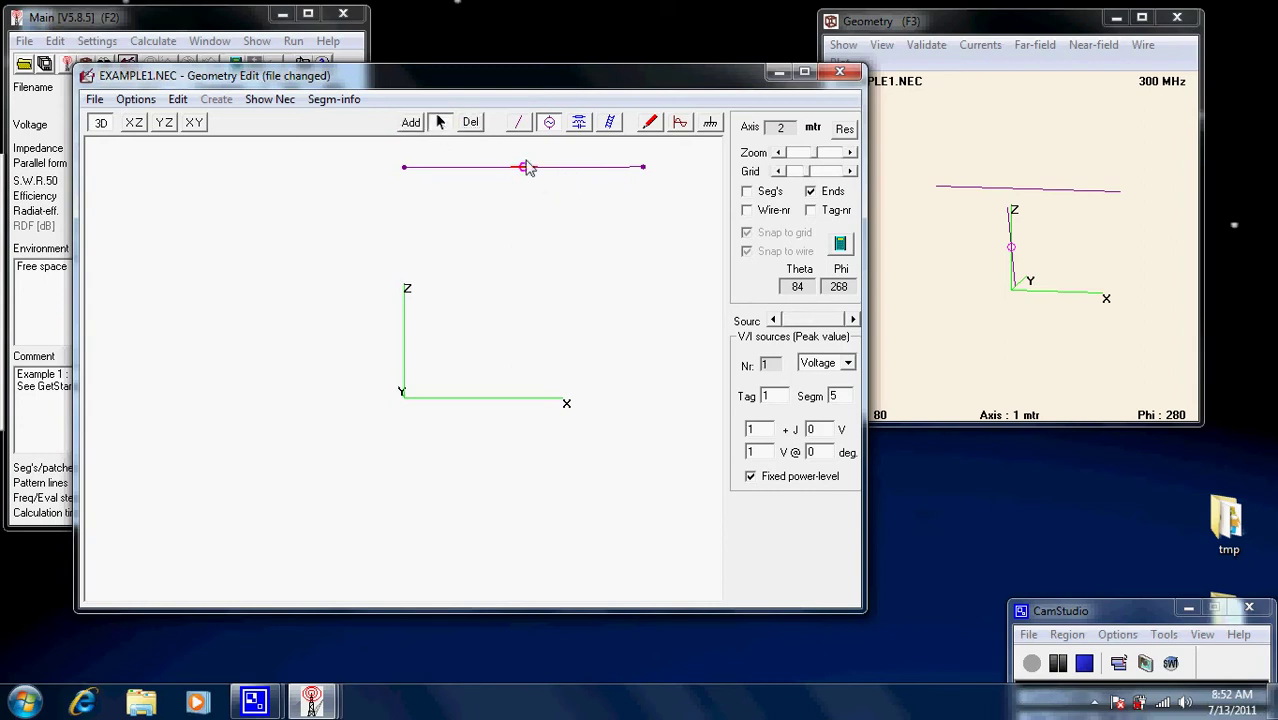
left_click_drag(525, 169, 551, 170)
left_click(526, 168)
double_click(843, 400)
left_click(842, 248)
- Set the design frequency to 50 MHz, checking it against the 3 m wire's data
left_click(683, 124)
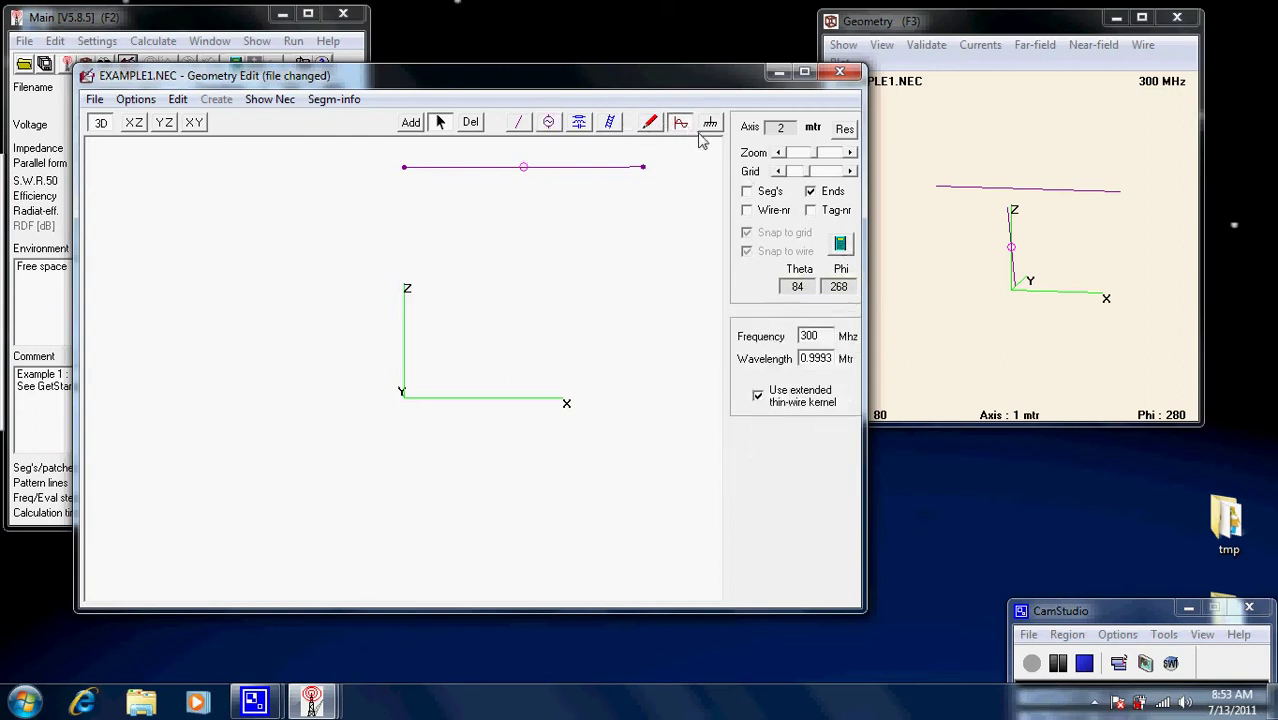
double_click(808, 337)
left_click(413, 124)
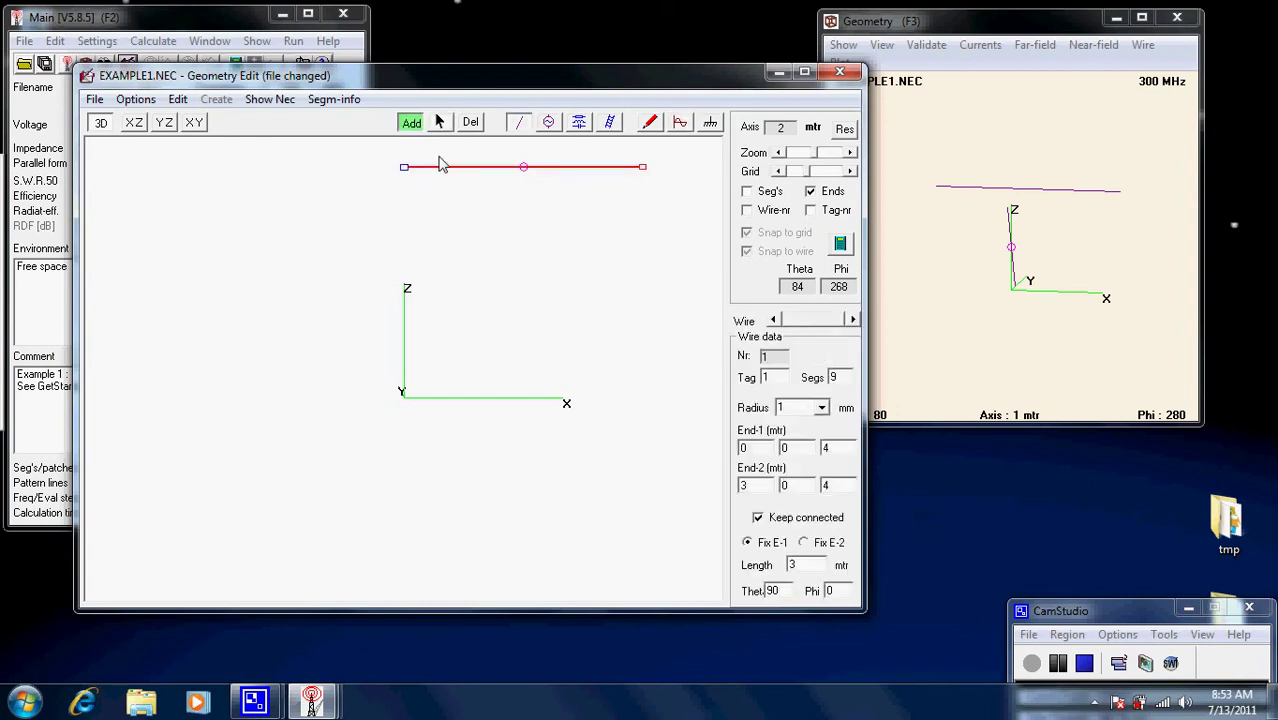
left_click(680, 123)
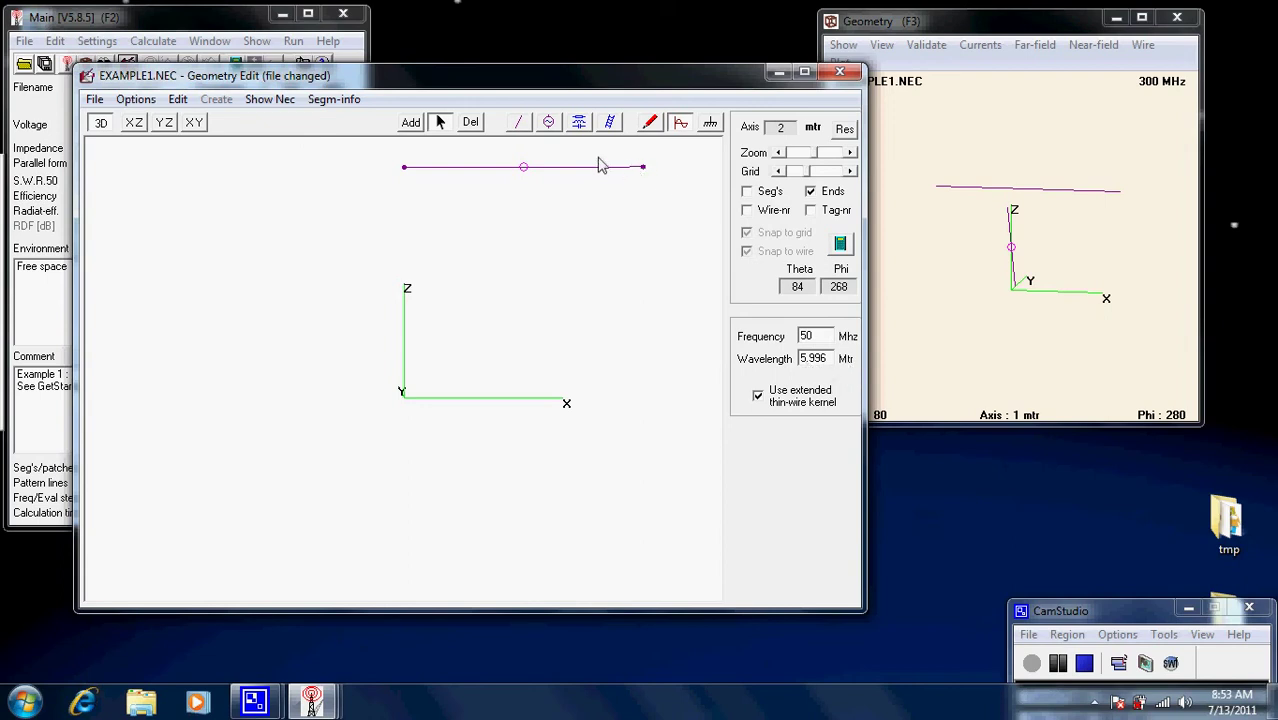
- Generate the full far field pattern at 50 MHz with 5 degree resolution and view its horizontal and vertical planes
left_click(843, 247)
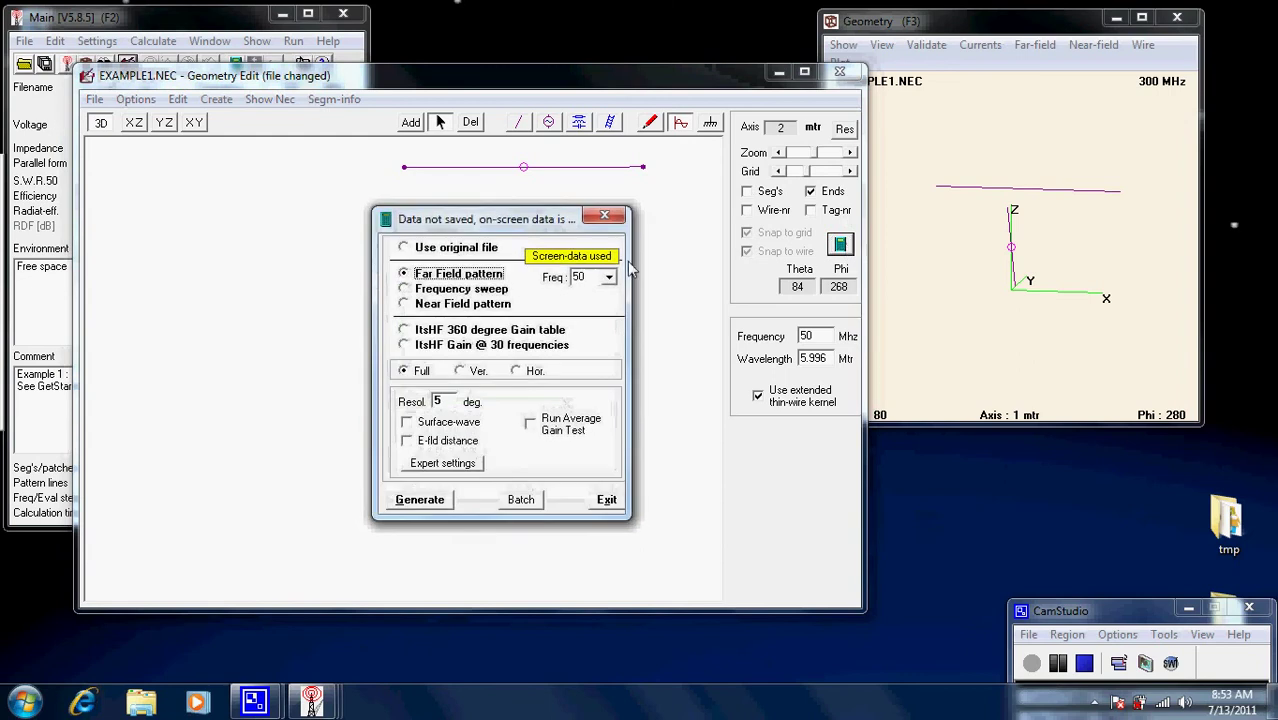
left_click(440, 499)
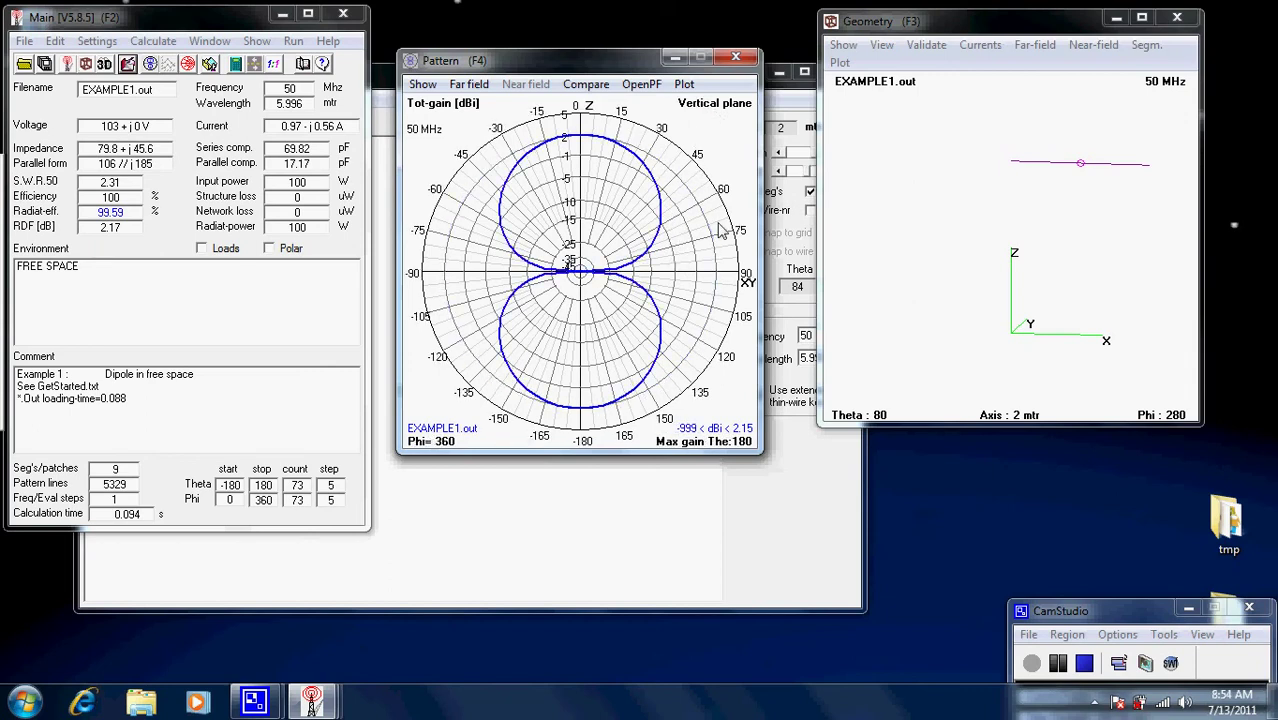
key("h")
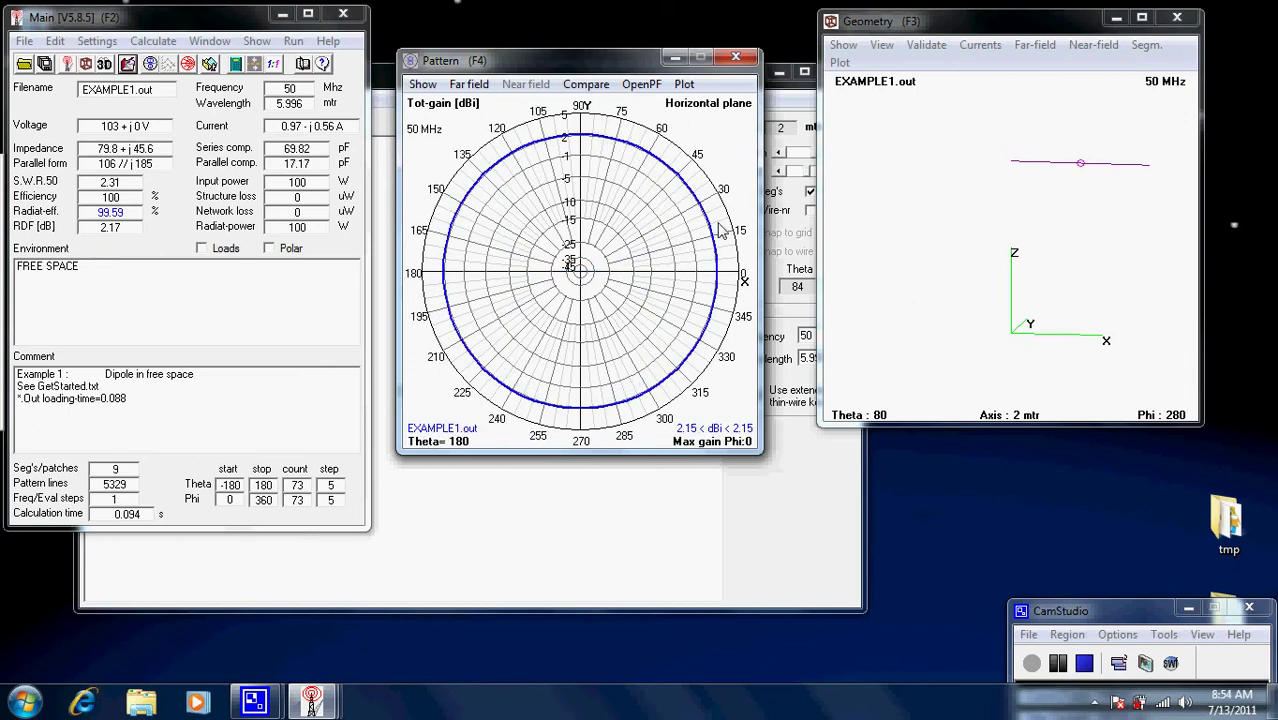
key("v")
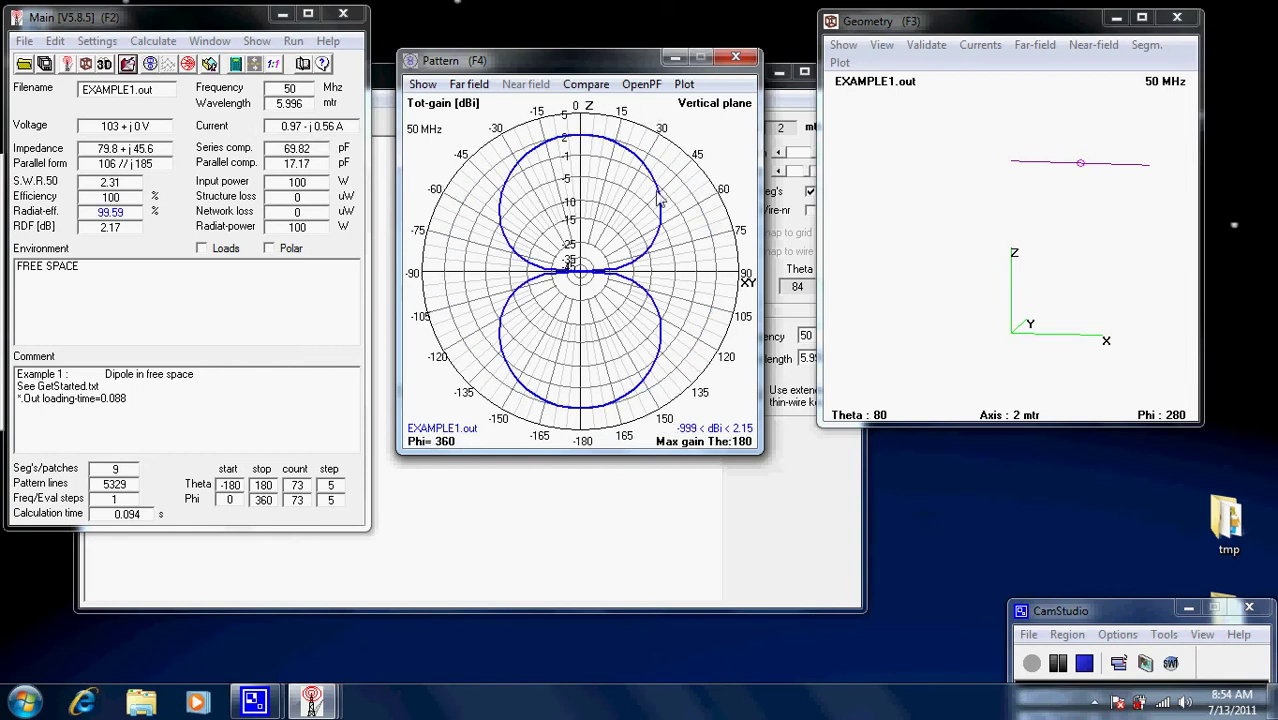
- Return to the geometry editor and set the ground type to Real ground with the Rocky, steep hills preset
left_click(630, 512)
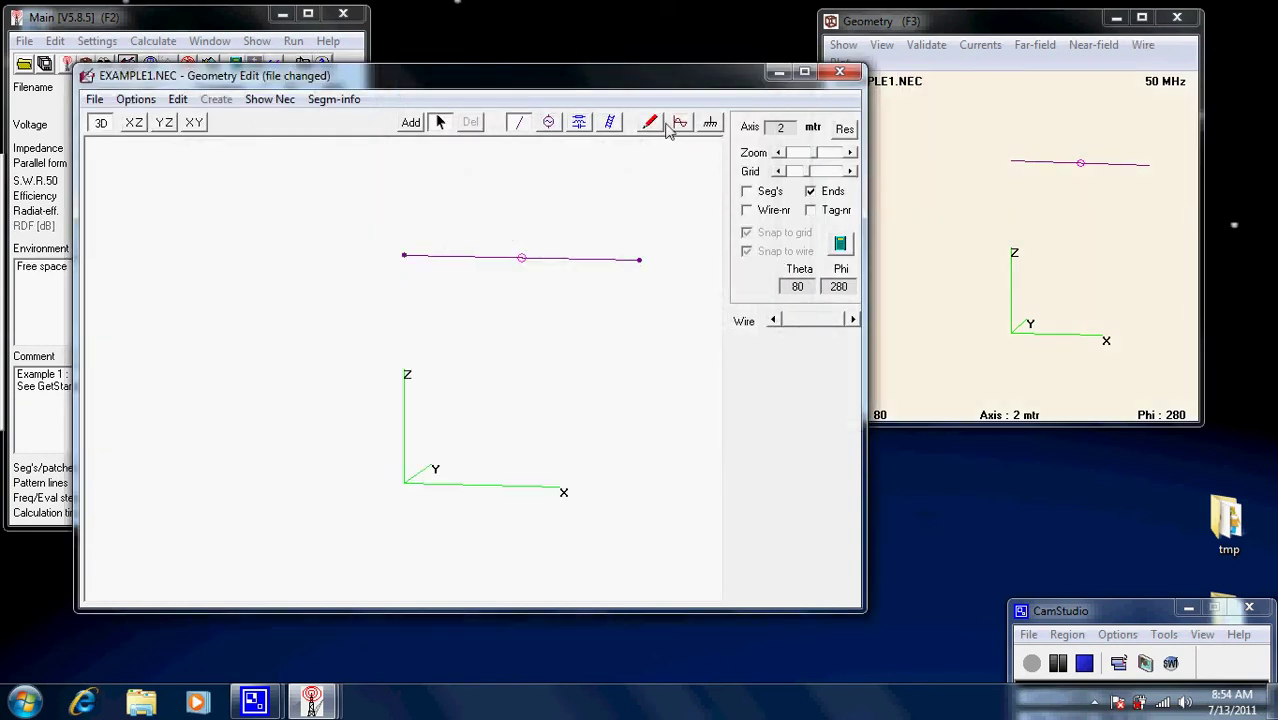
left_click(710, 123)
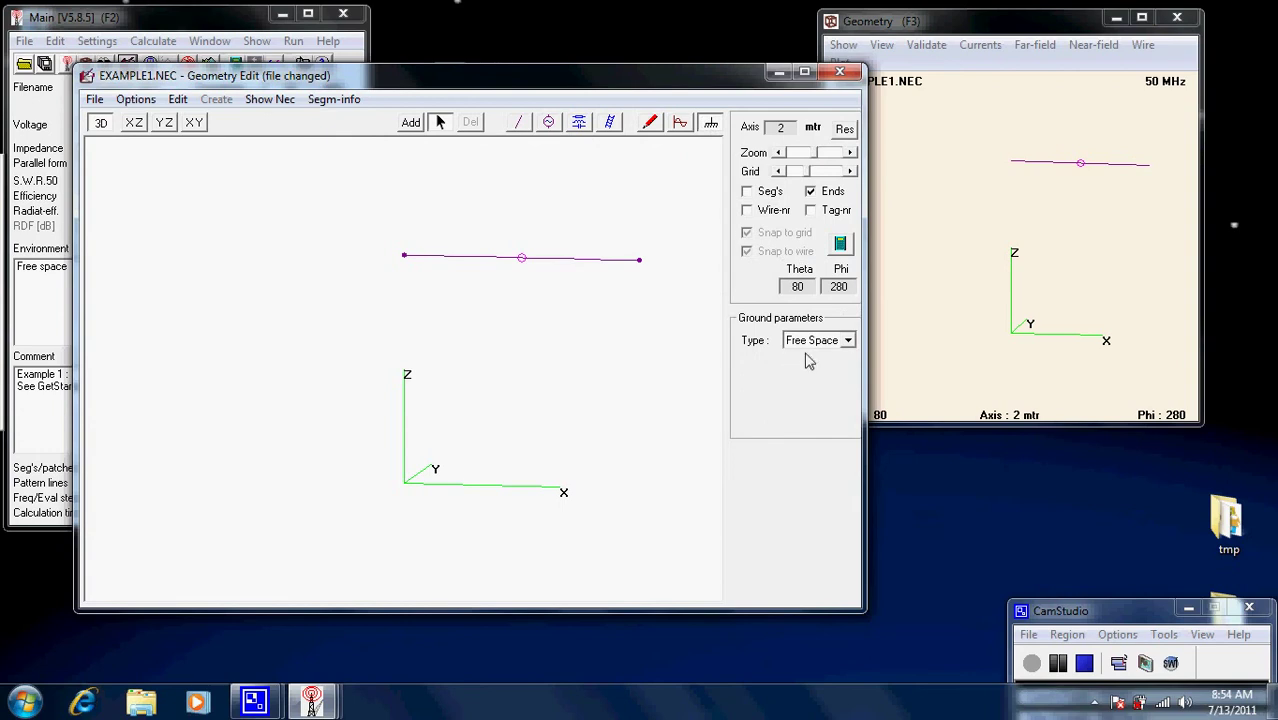
left_click(852, 342)
left_click(815, 380)
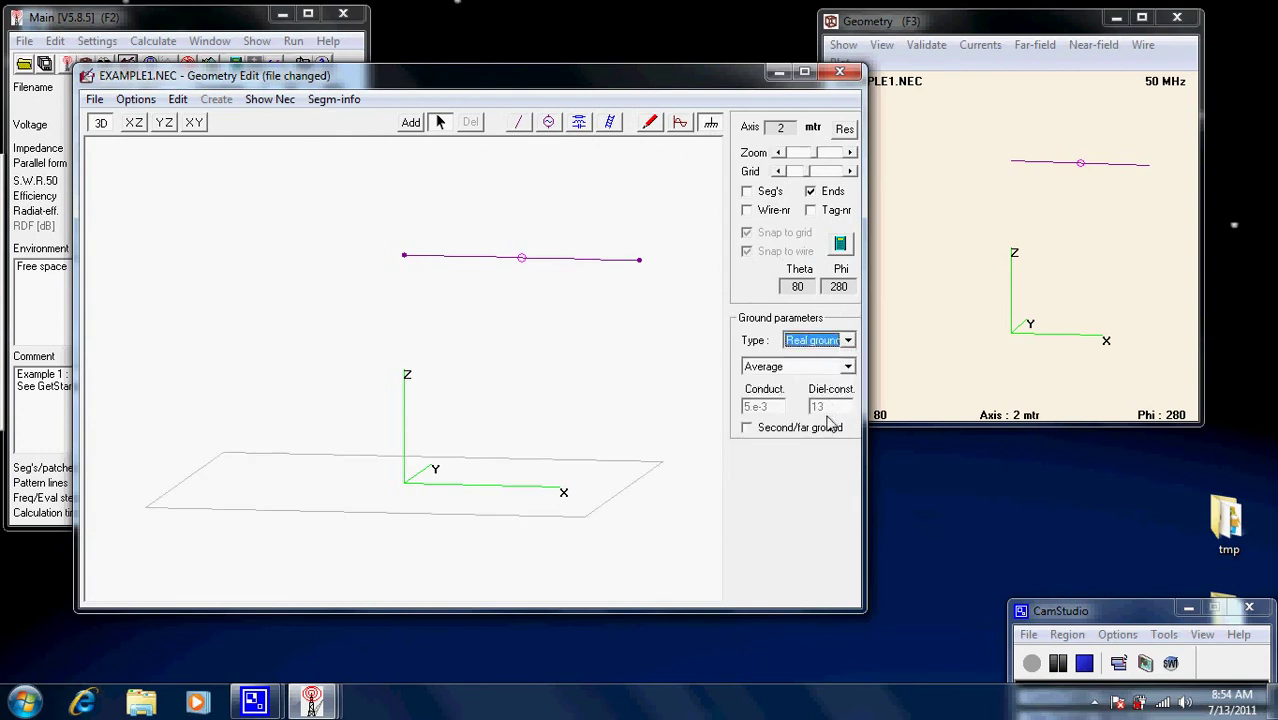
left_click(848, 367)
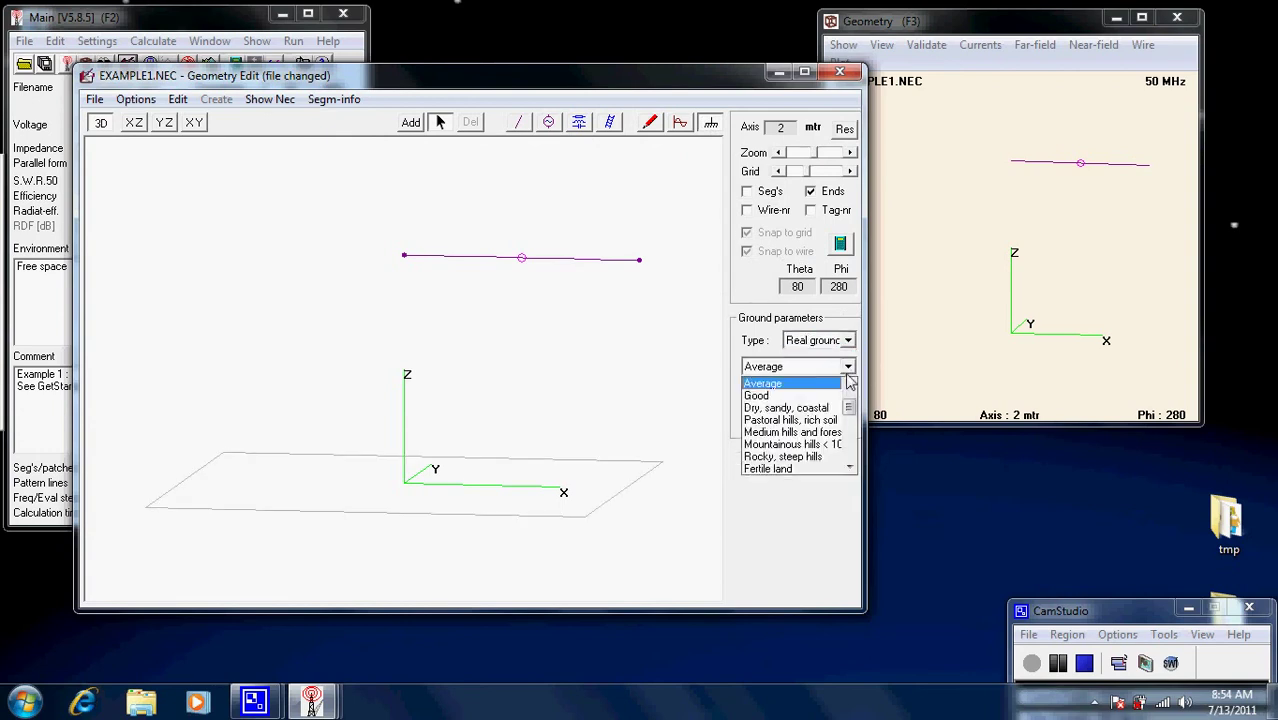
left_click(811, 458)
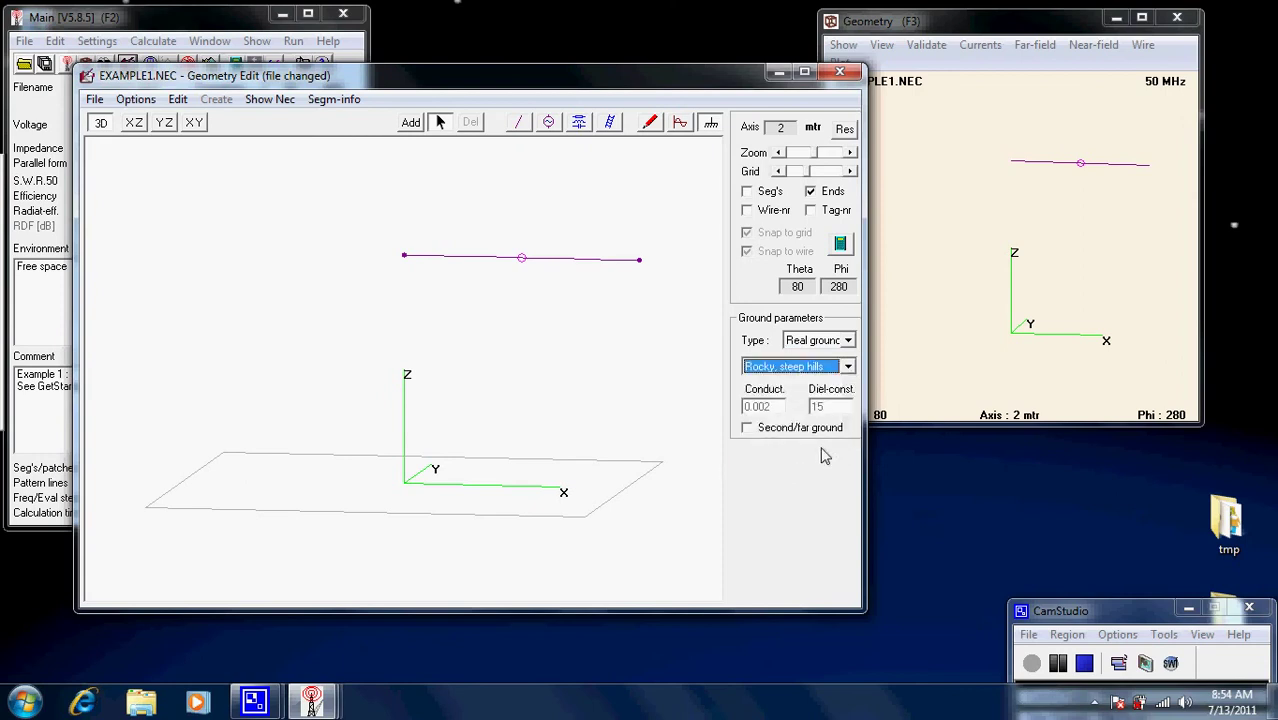
left_click(625, 370)
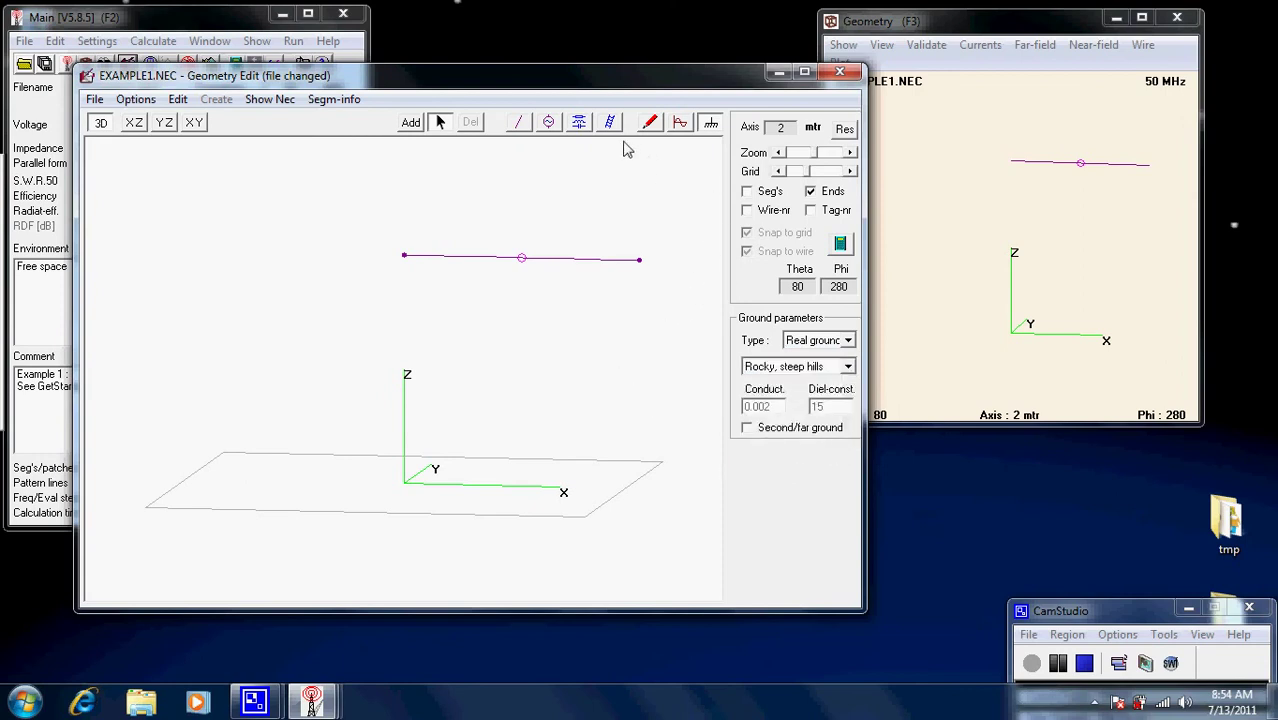
- Generate the far field pattern at 50 MHz over the real ground and inspect its horizontal plane and vertical lobes
left_click(840, 244)
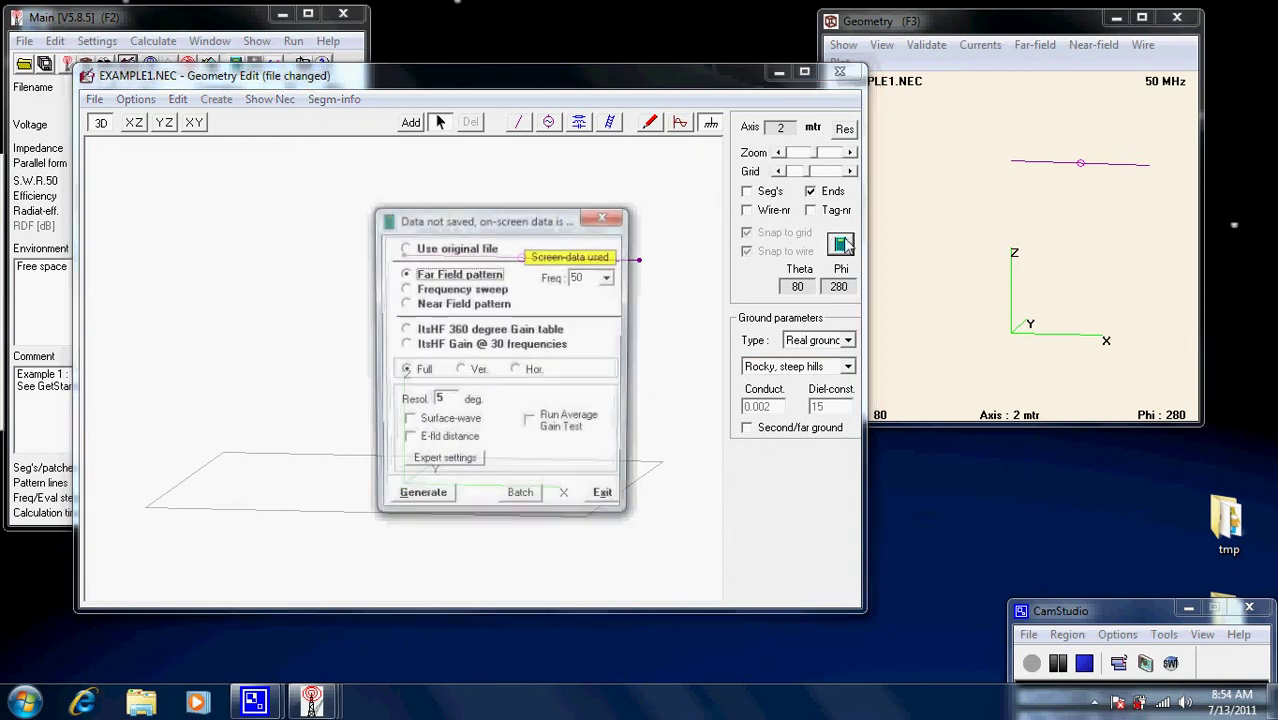
left_click(425, 493)
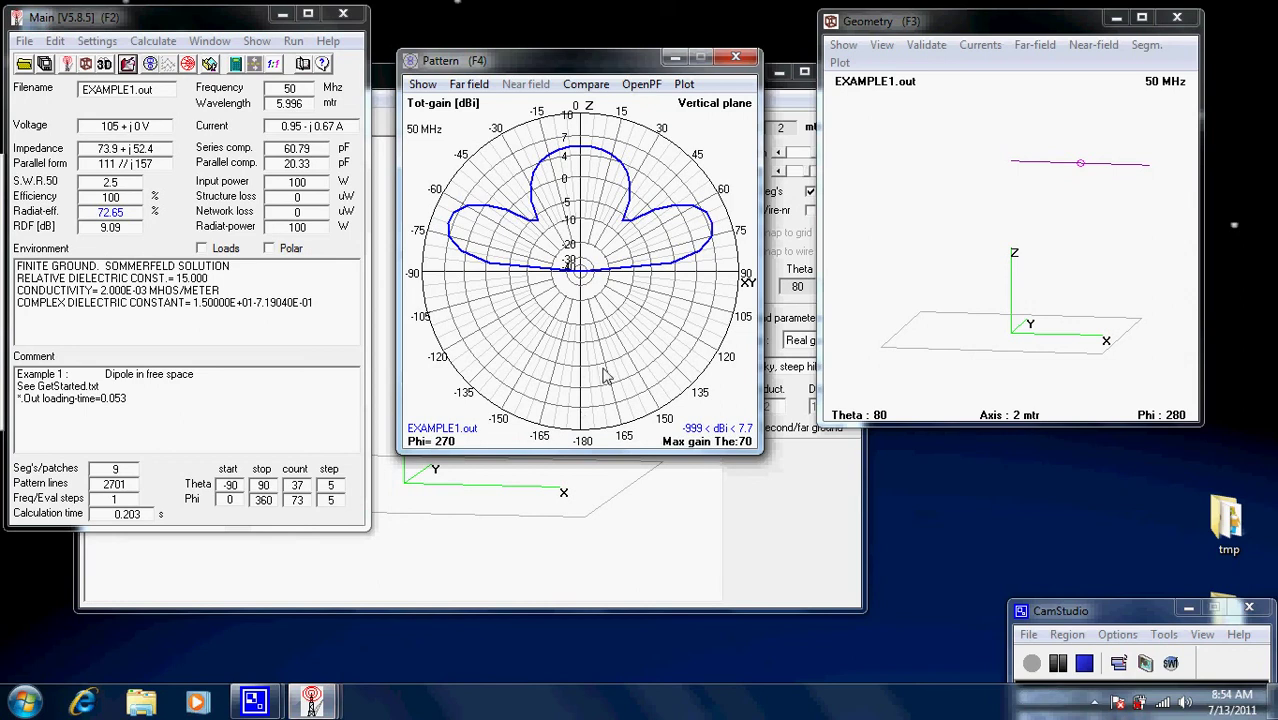
key("space")
key("space")
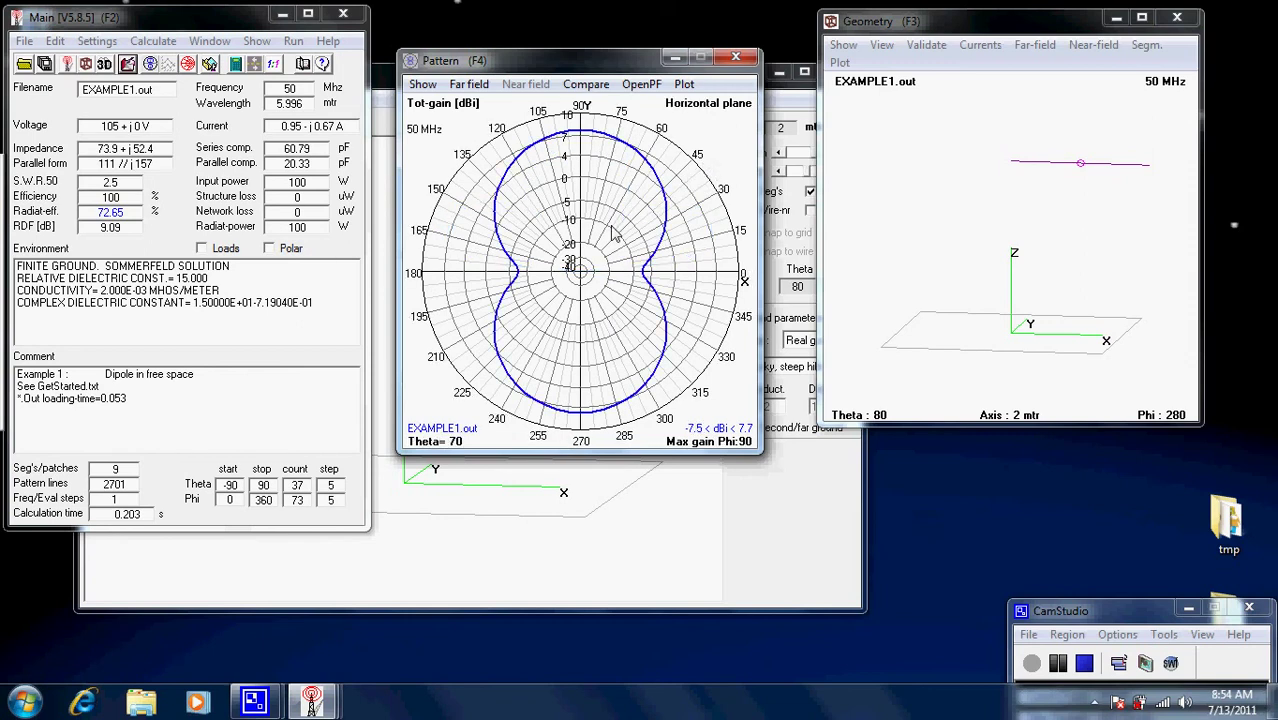
key("space")
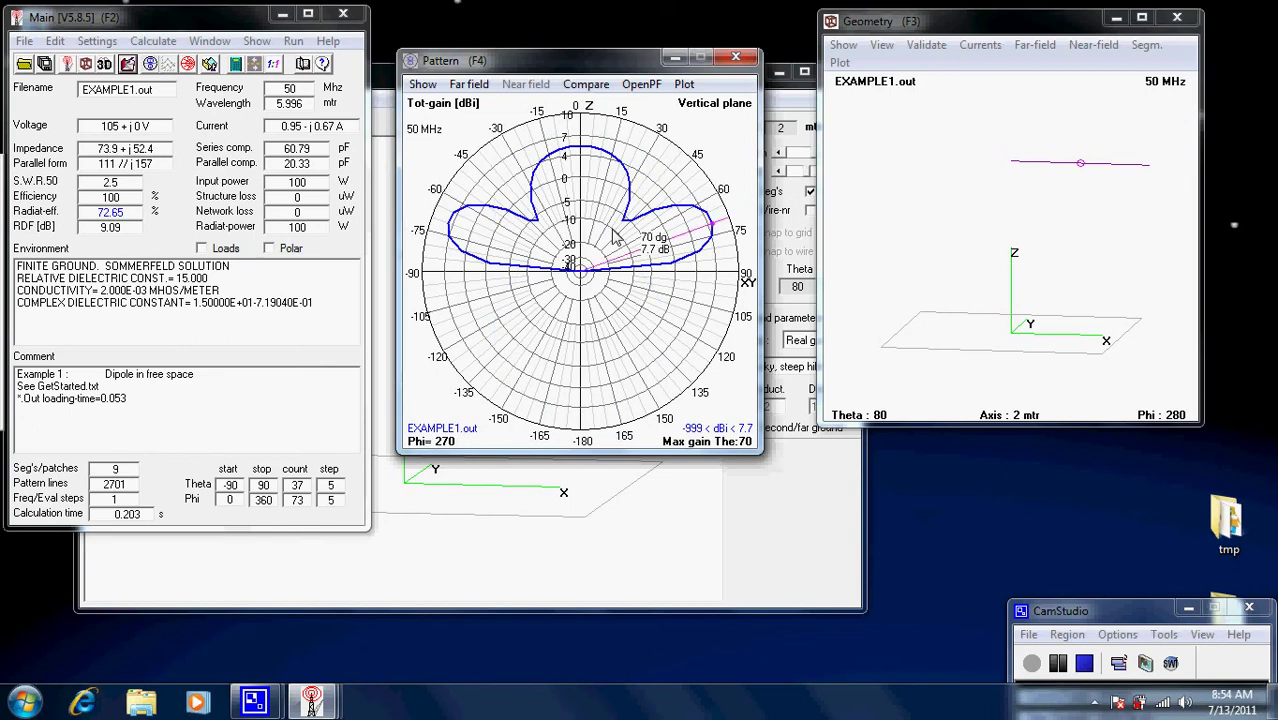
left_click(711, 251)
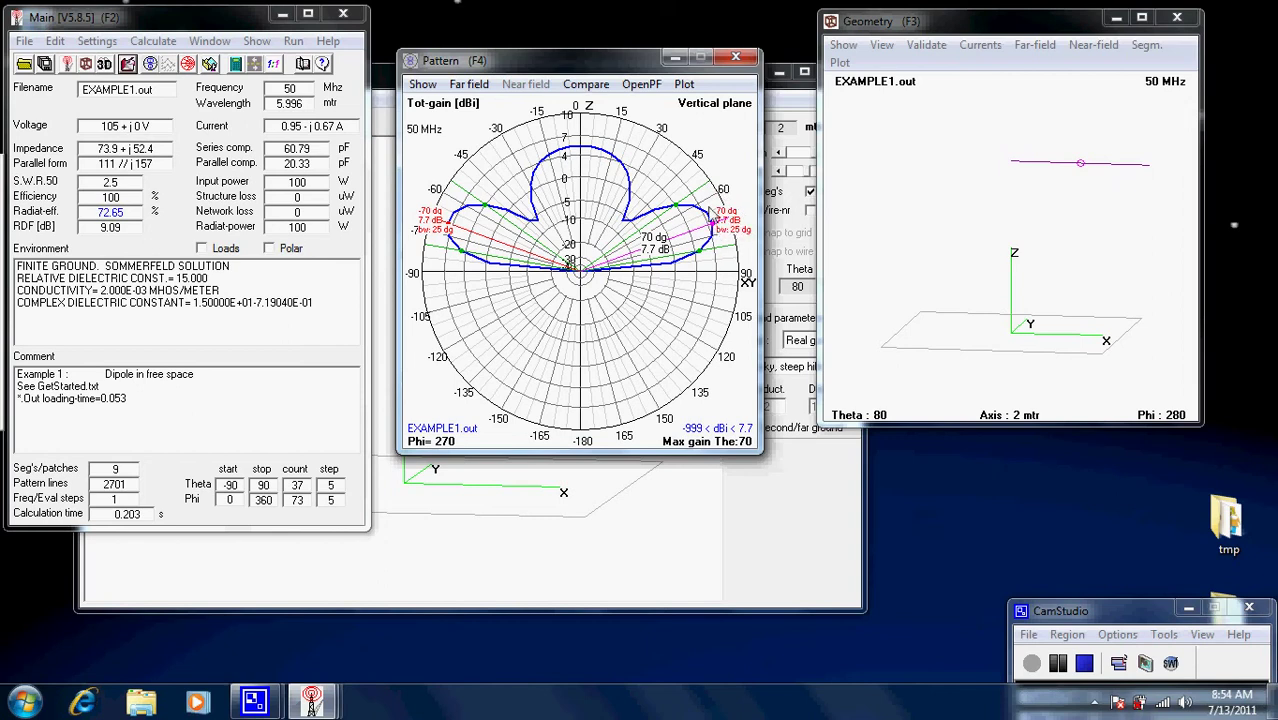
- Examine the far field gain at several angles in the vertical plane and compare it with the horizontal plane pattern
left_click(537, 138)
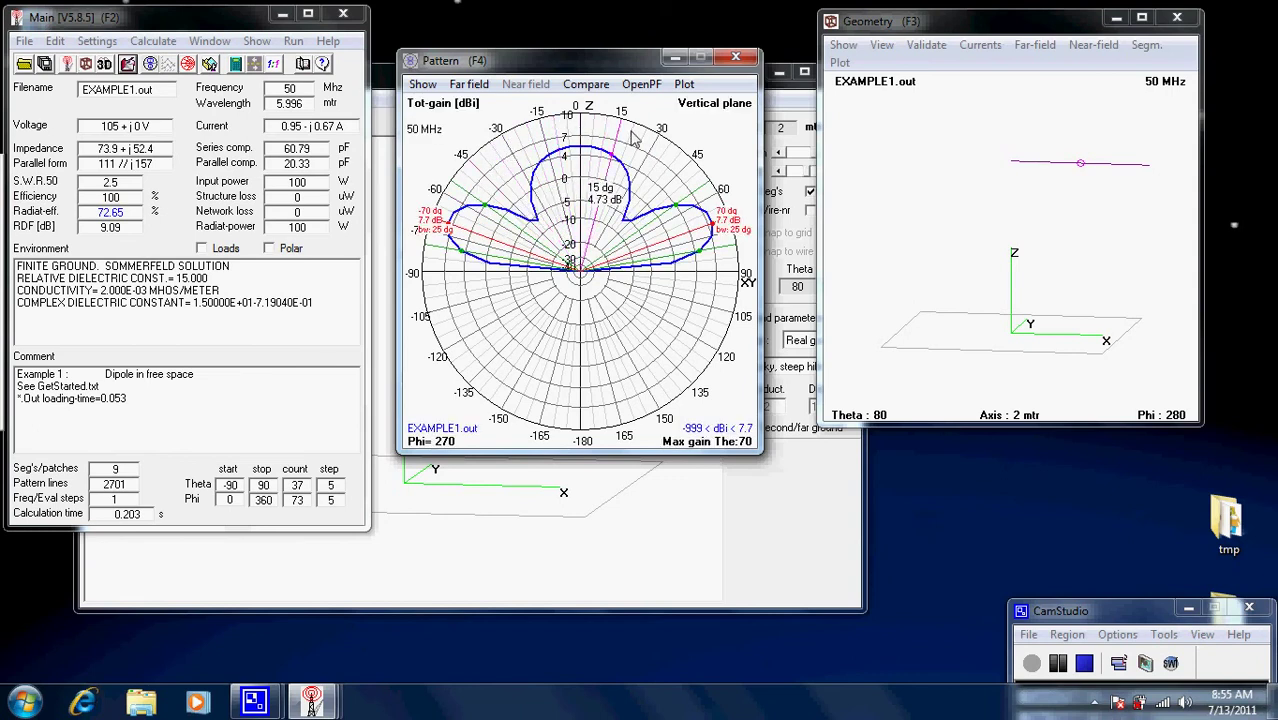
left_click(698, 205)
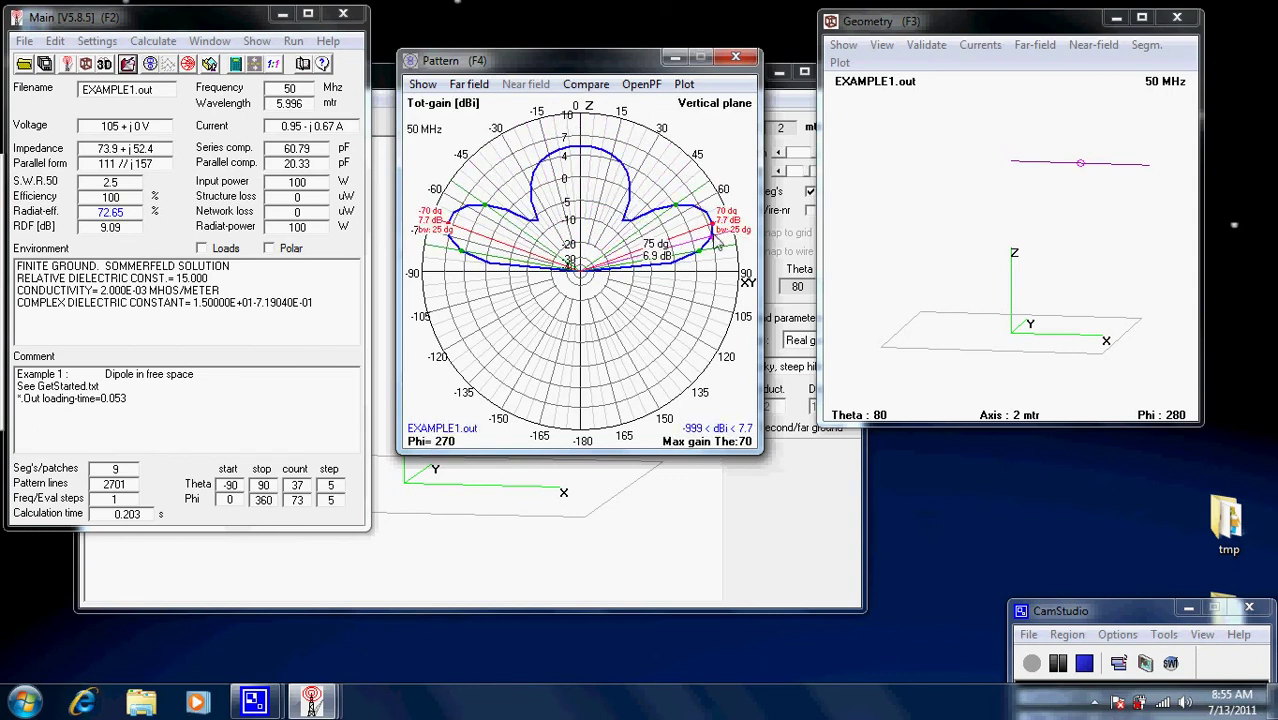
left_click(648, 157)
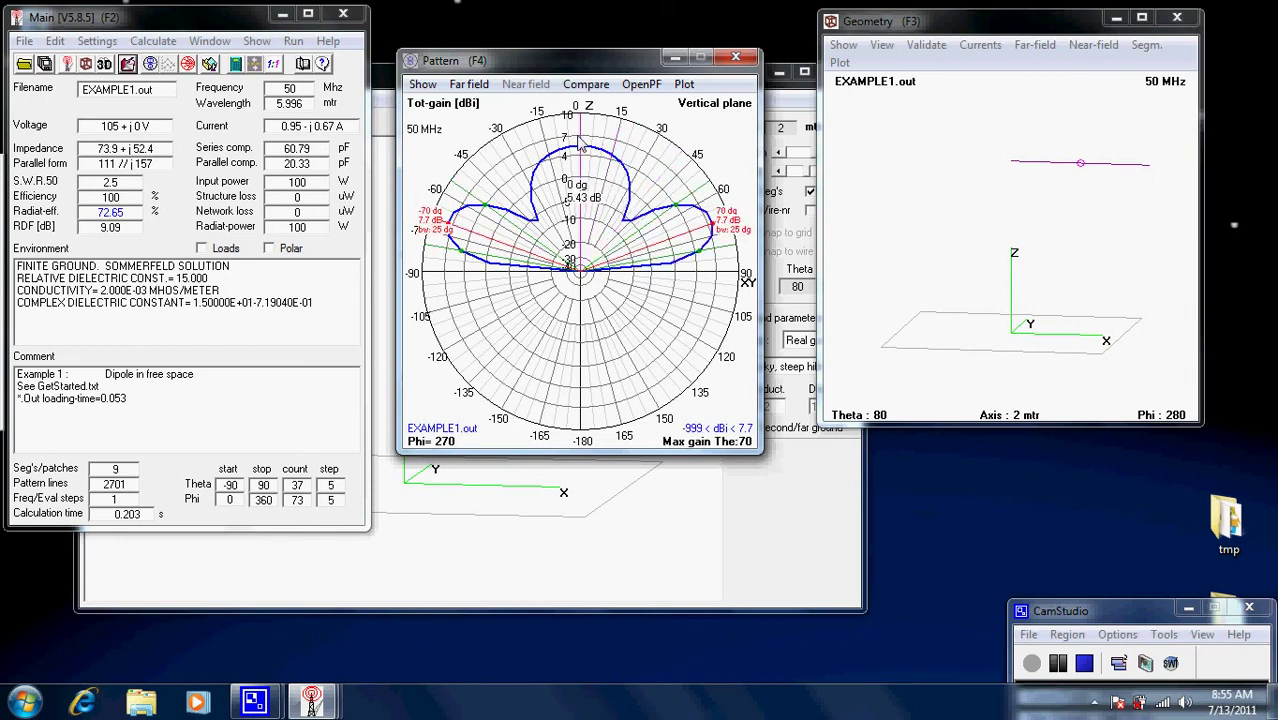
left_click(719, 218)
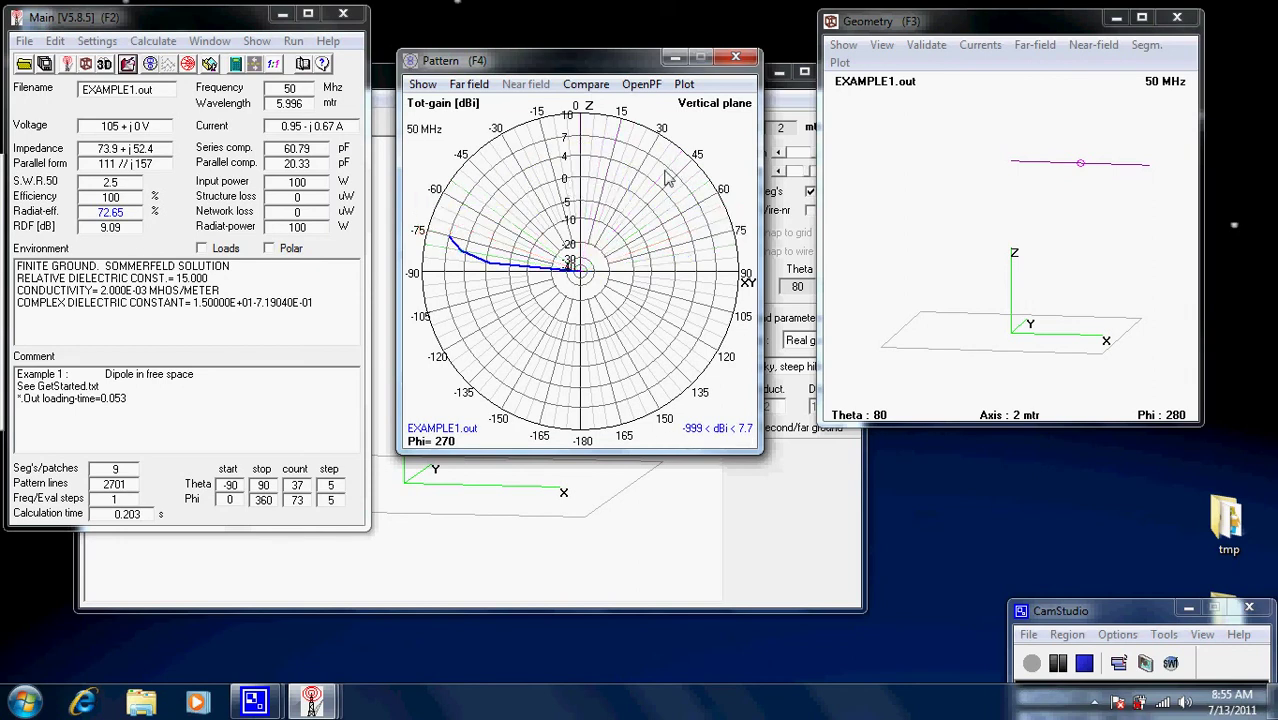
right_click(628, 320)
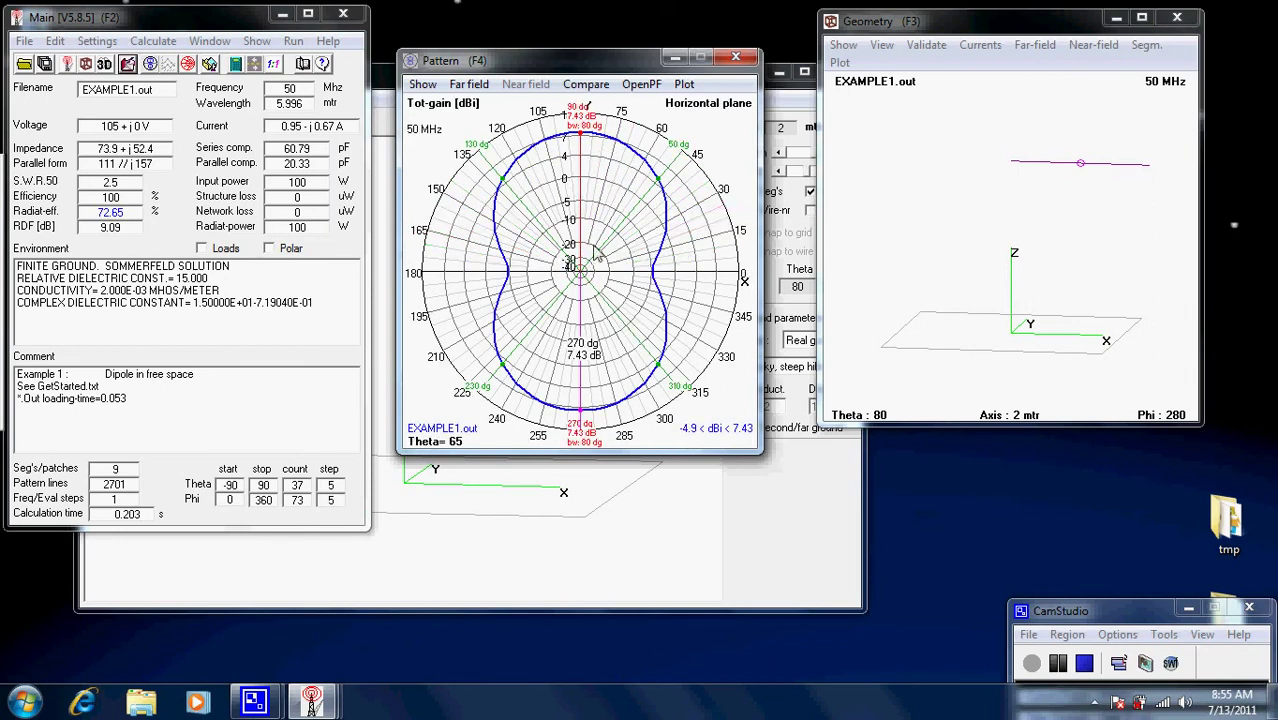
right_click(624, 281)
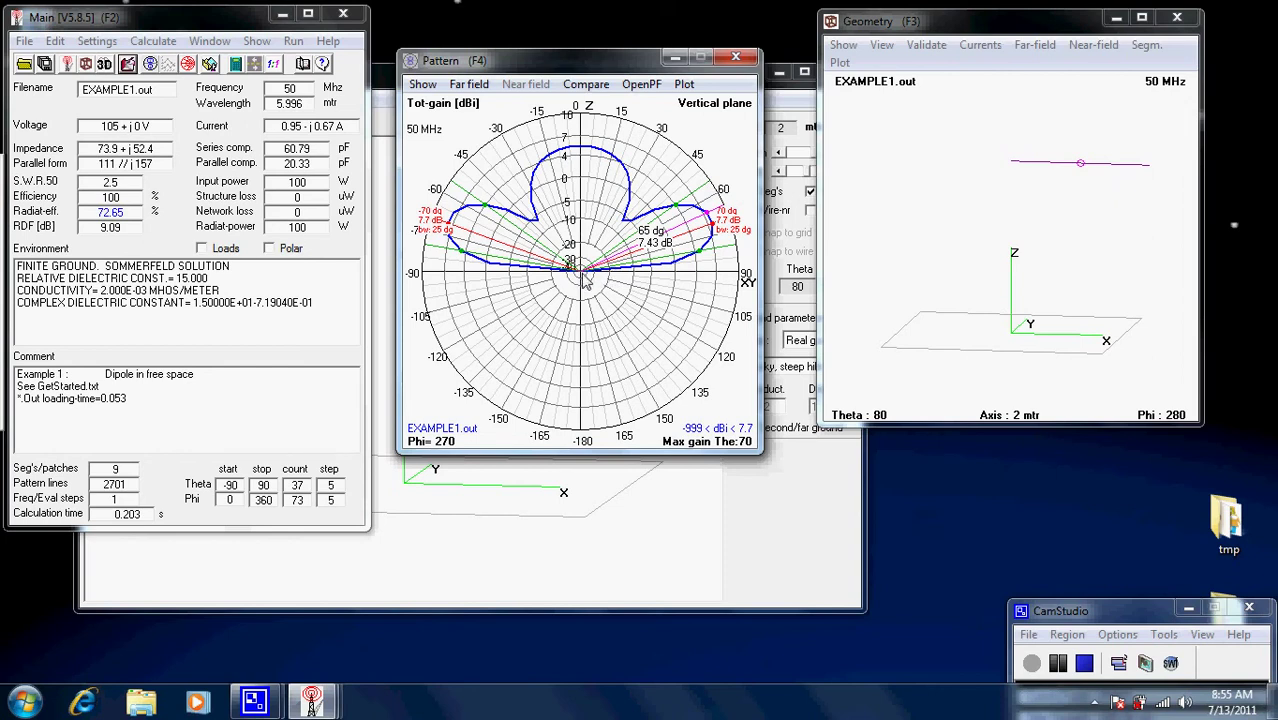
right_click(590, 288)
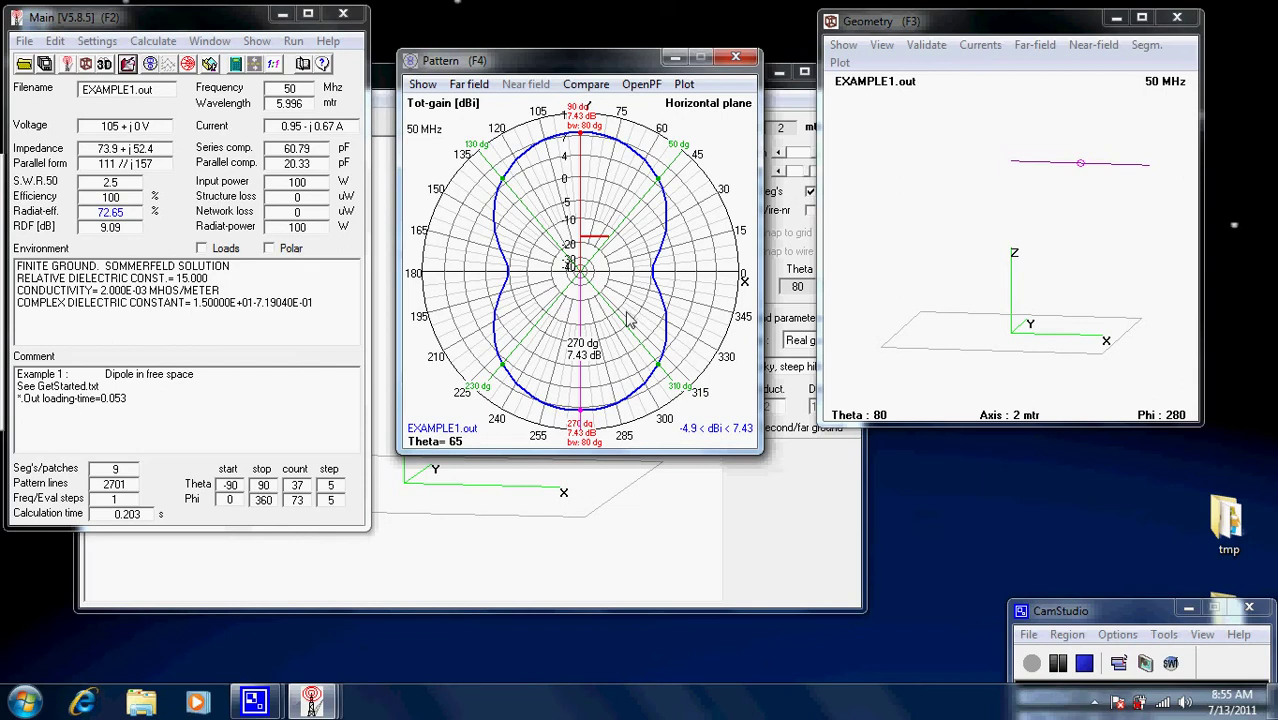
key("space")
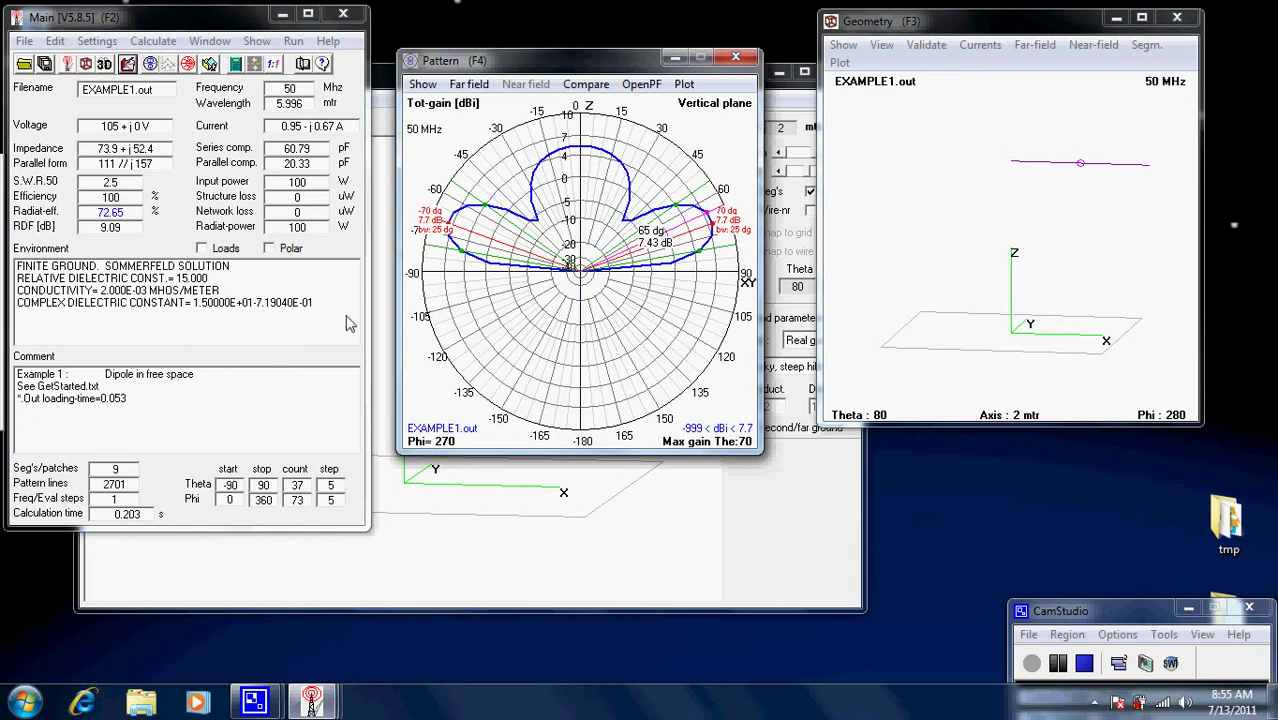
- Save the dipole model with its real ground settings in the geometry editor and close the editor
left_click(681, 576)
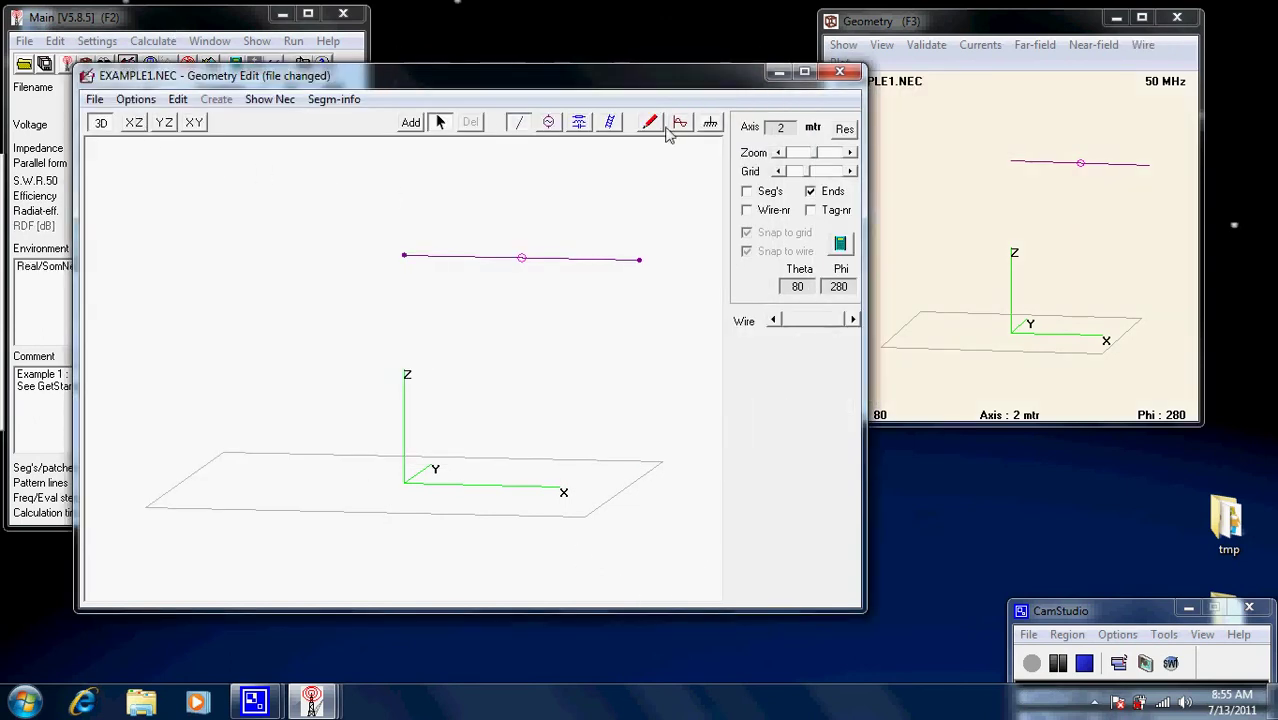
left_click(94, 100)
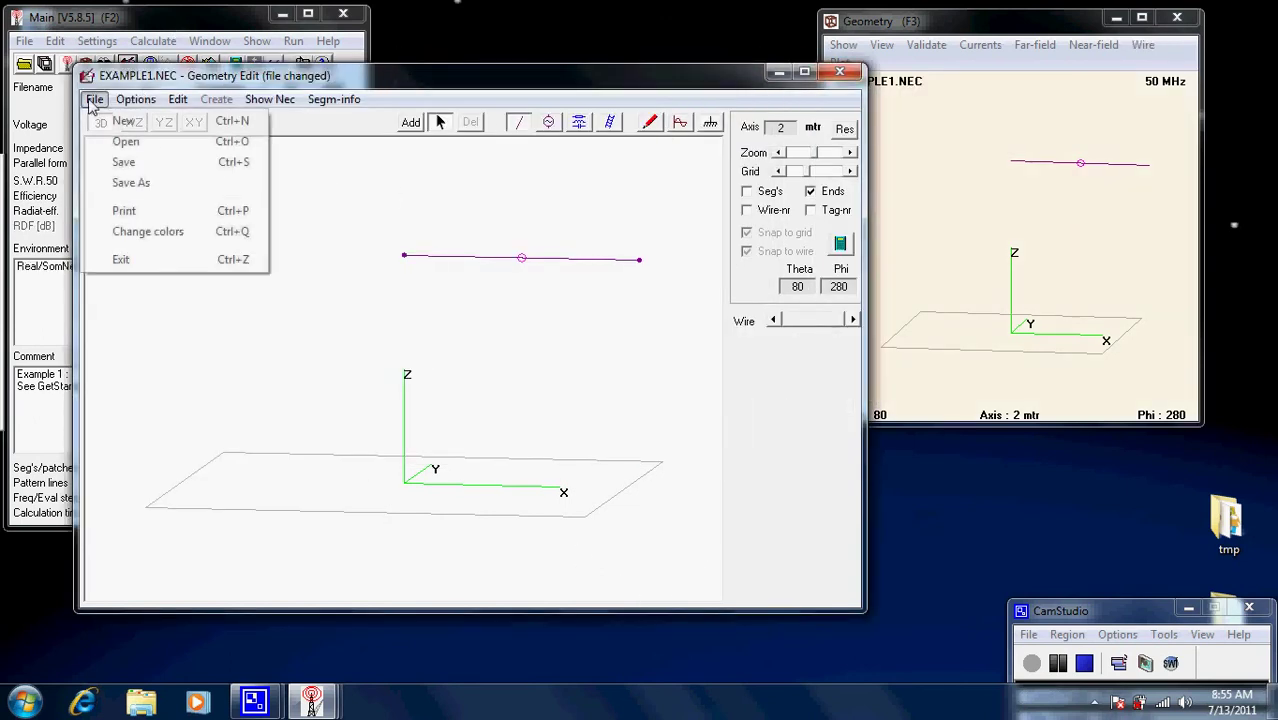
left_click(124, 162)
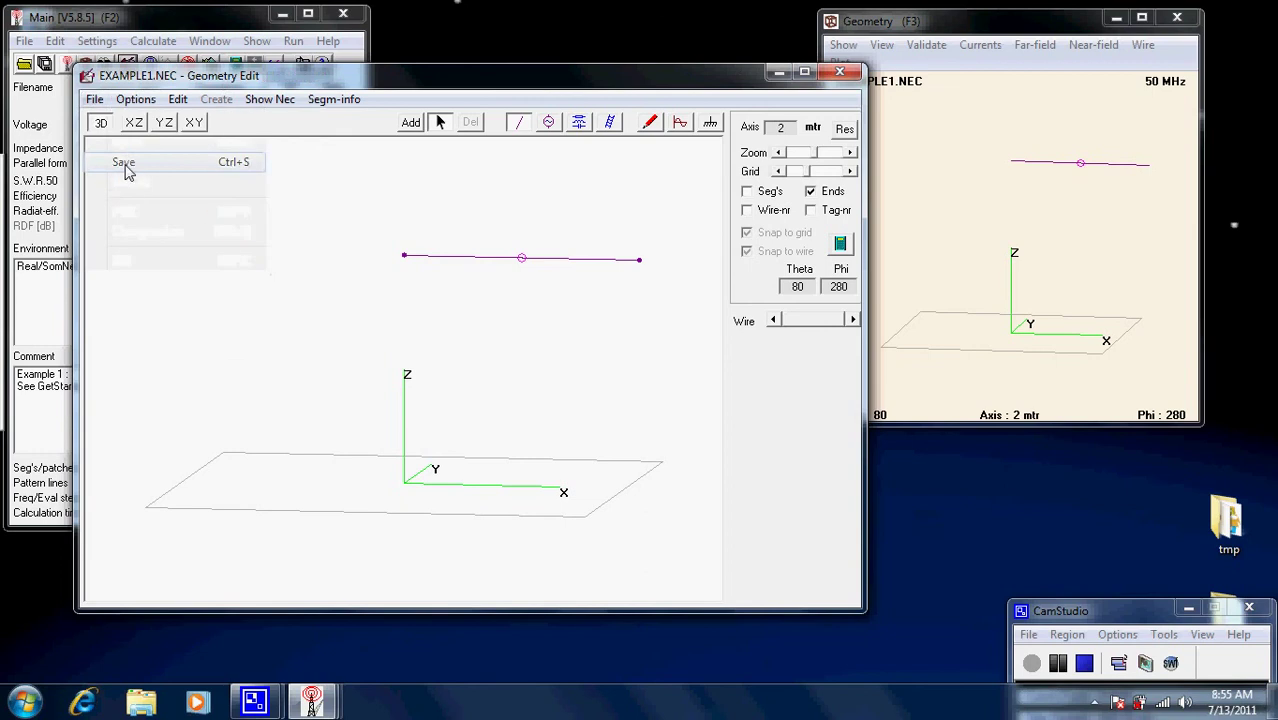
left_click(846, 76)
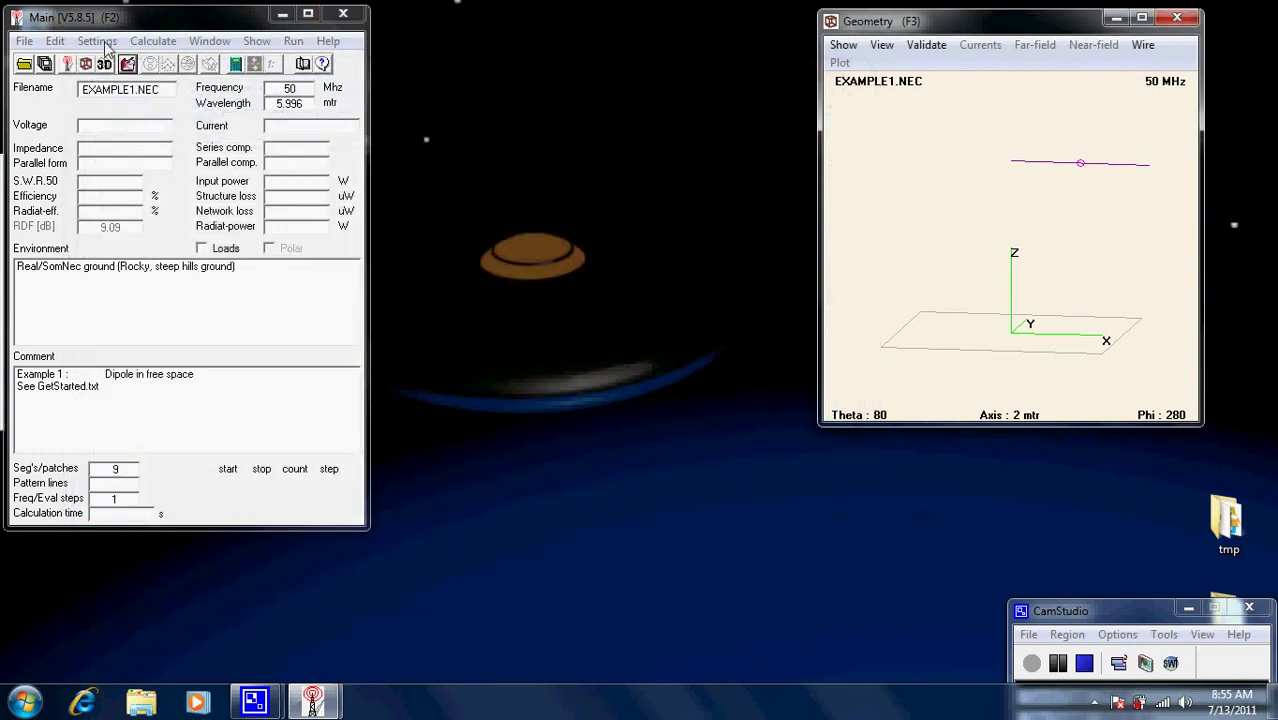
- Make NEC editor (new) the default editor and open EXAMPLE1.NEC in it
left_click(104, 44)
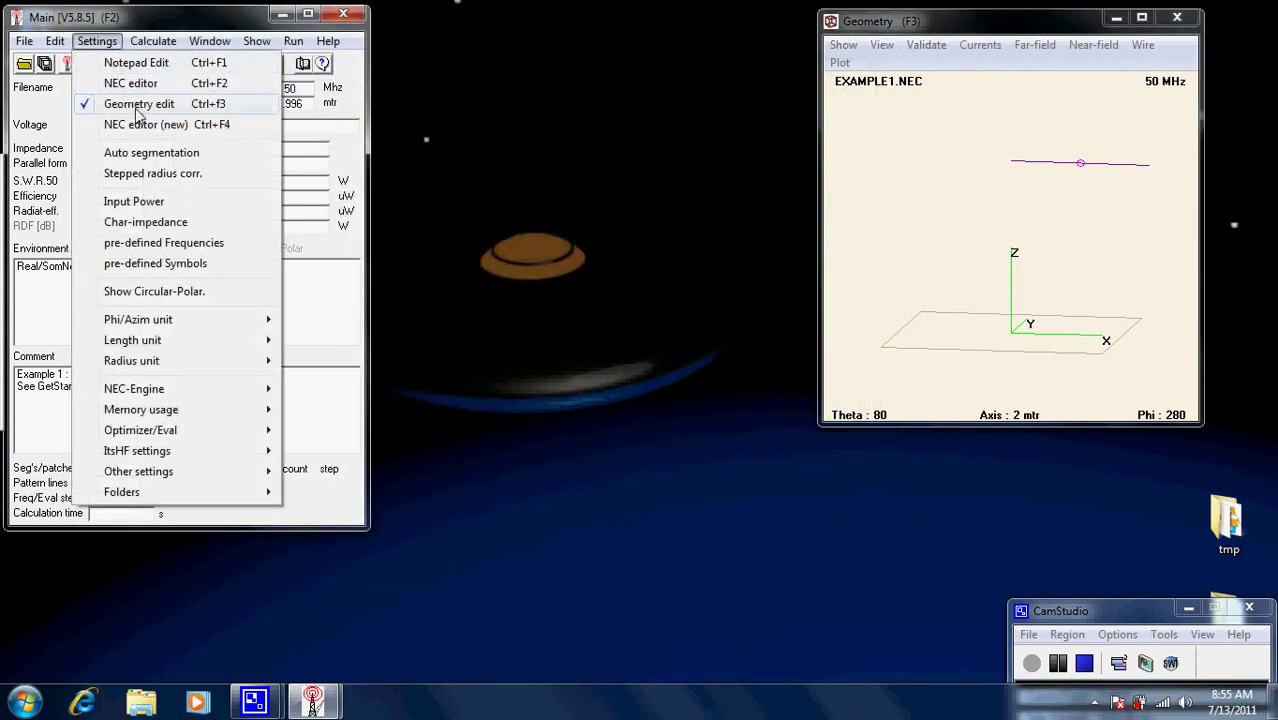
left_click(97, 41)
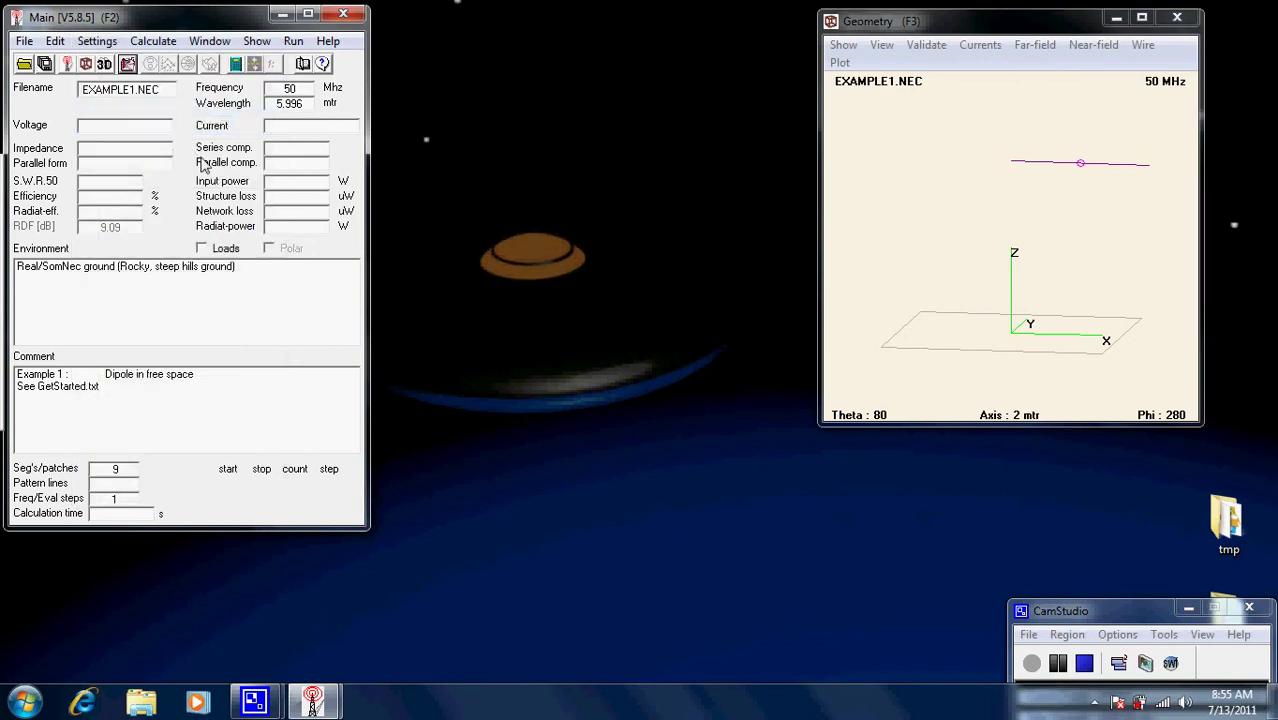
left_click(103, 45)
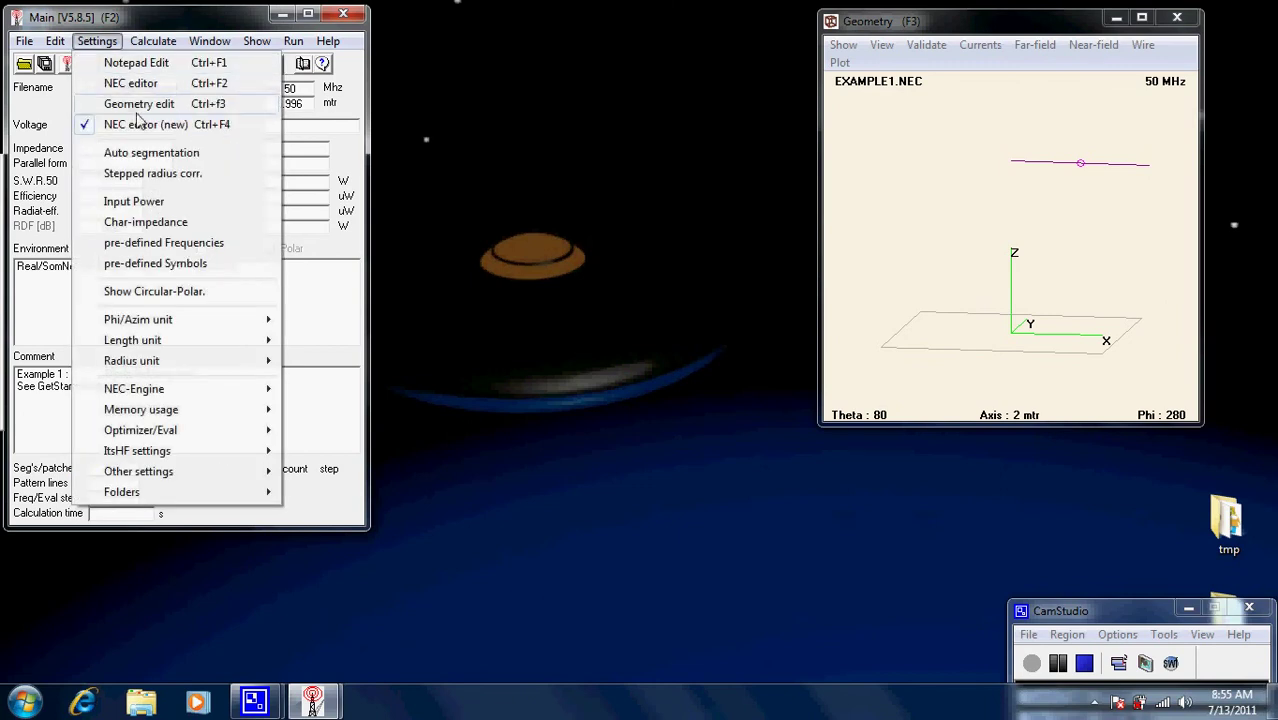
left_click(128, 24)
left_click(127, 67)
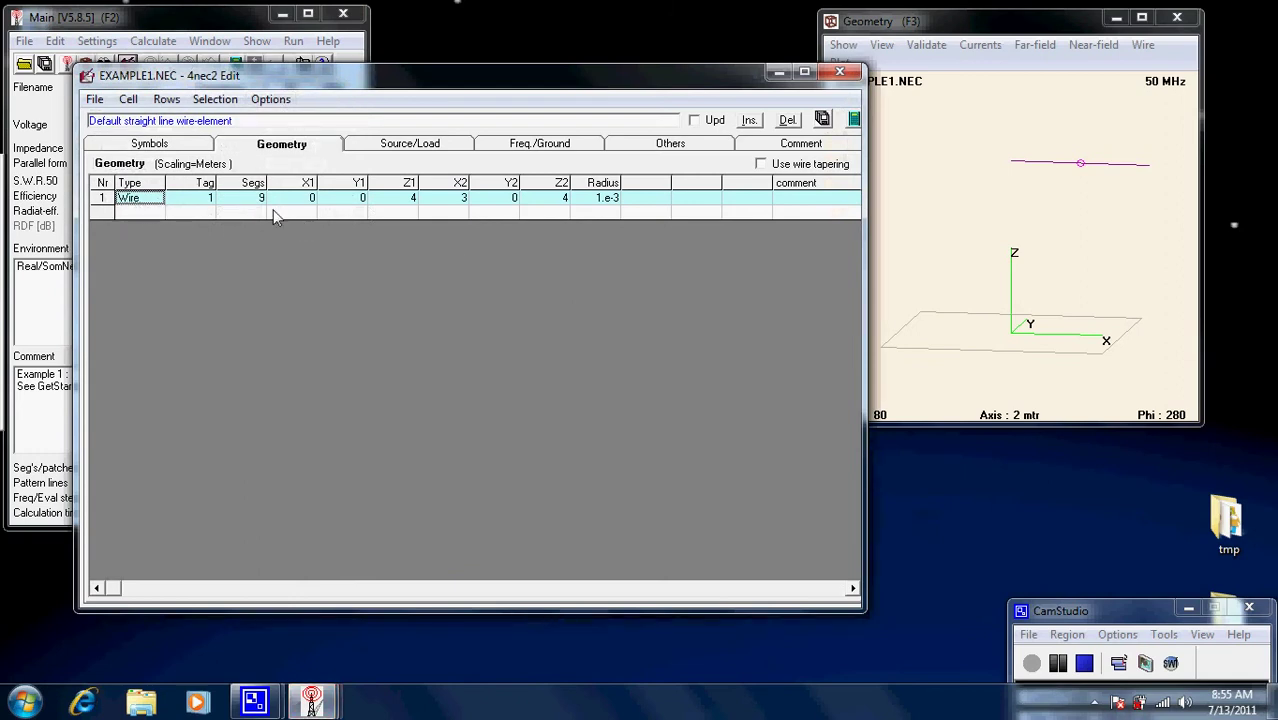
- Review the model's symbols, wire geometry, voltage source, frequency and ground settings, other options and comment
left_click(172, 146)
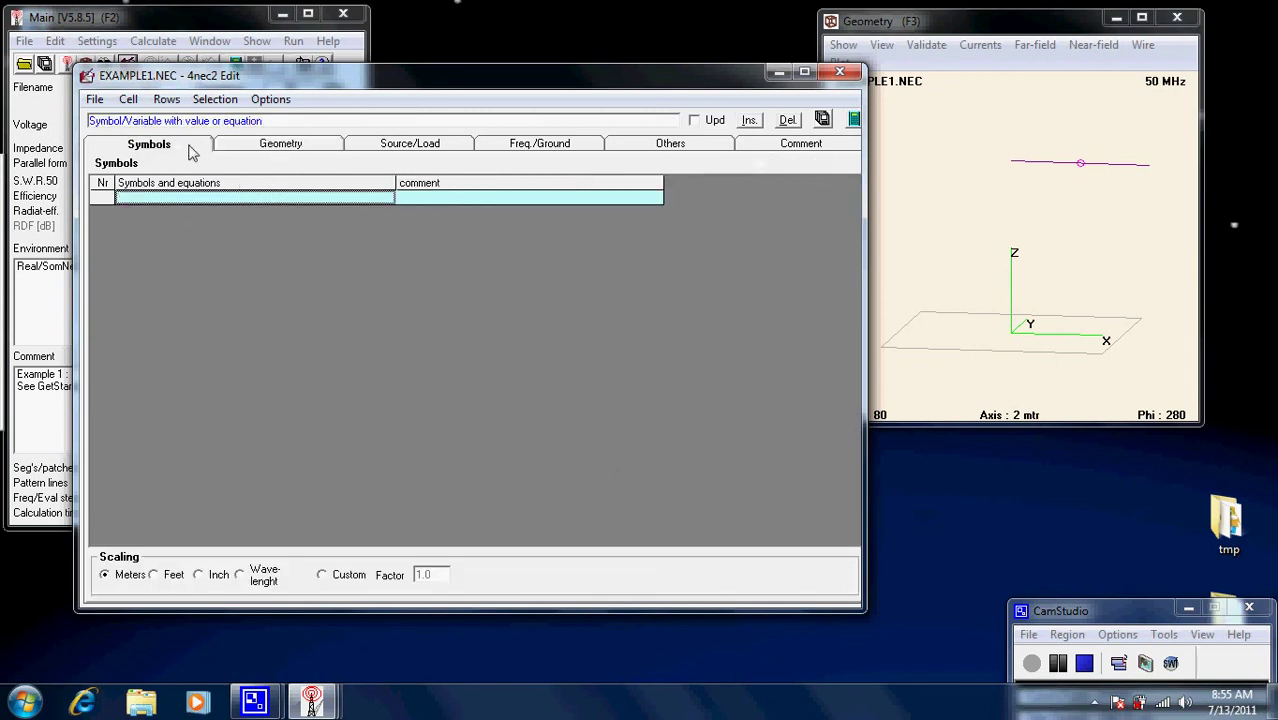
left_click(270, 150)
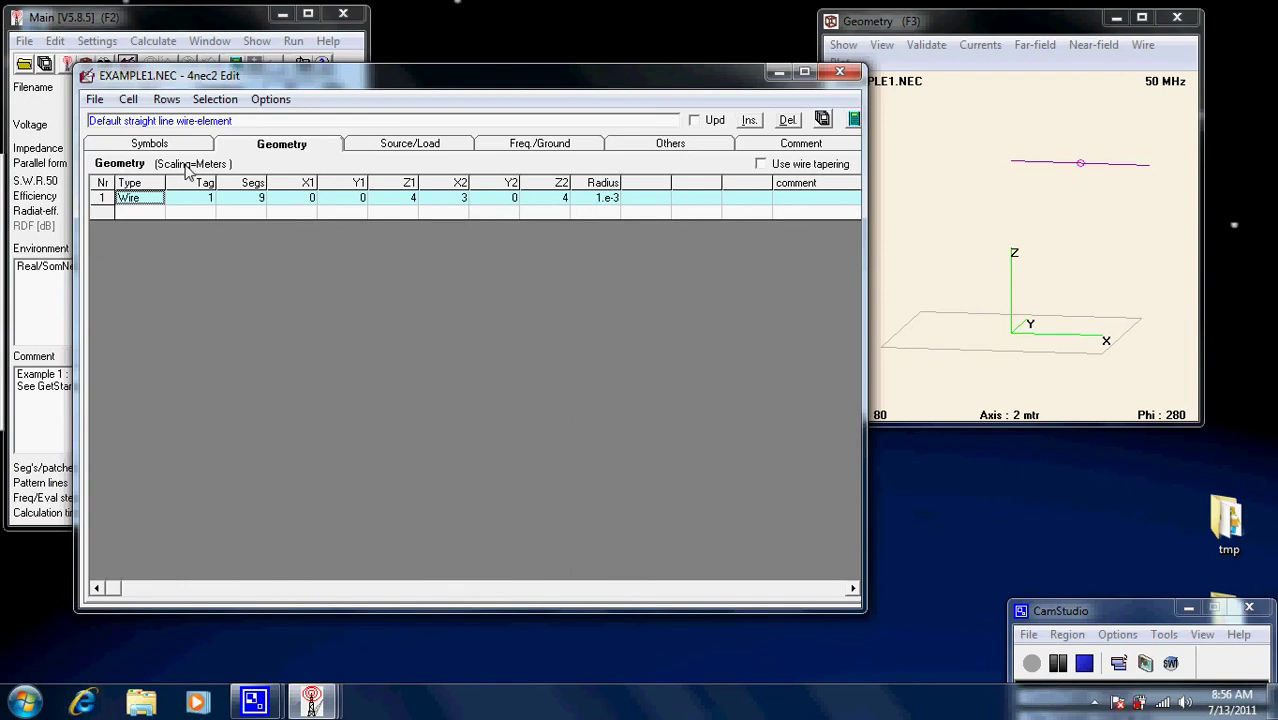
left_click(410, 145)
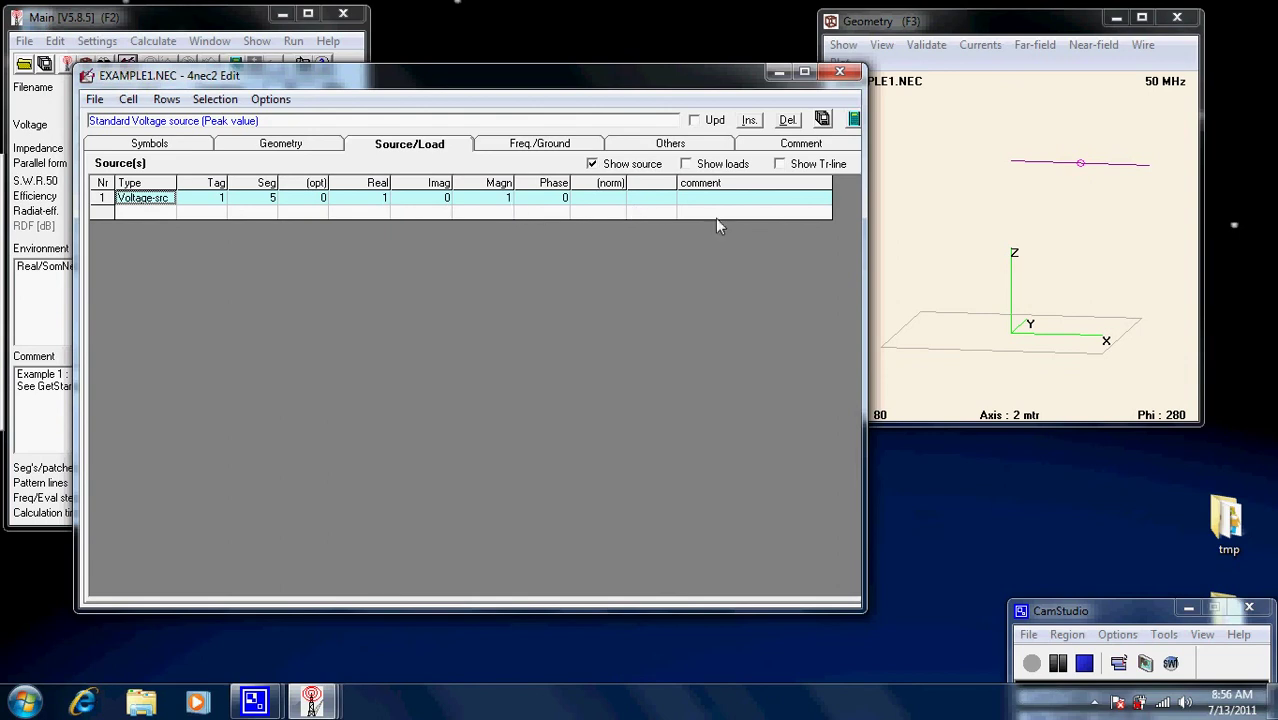
left_click(547, 147)
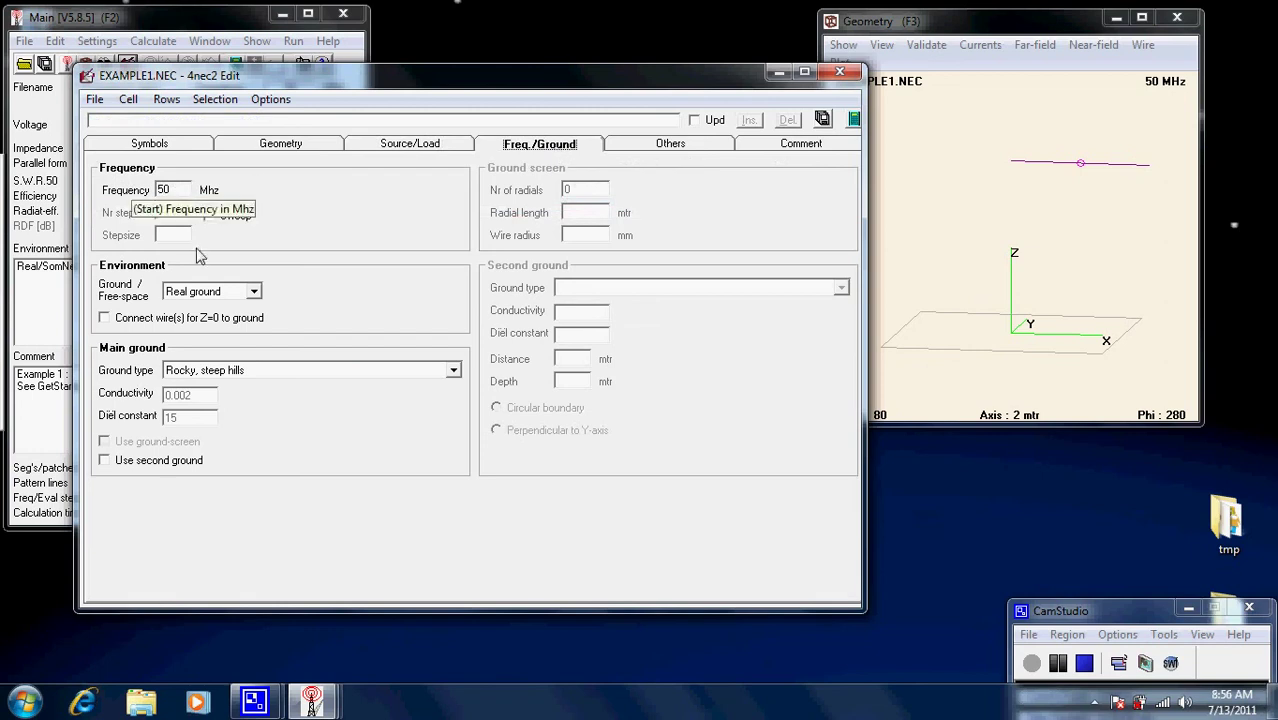
left_click(254, 292)
left_click(256, 297)
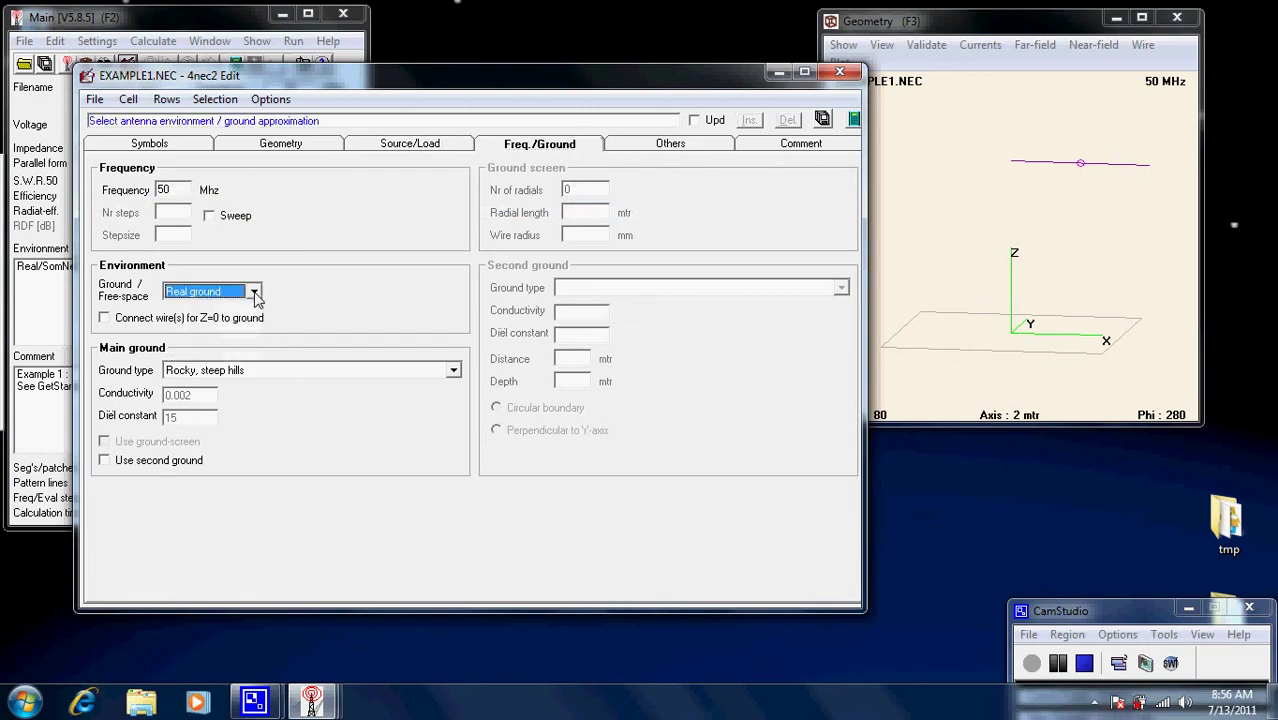
left_click(454, 372)
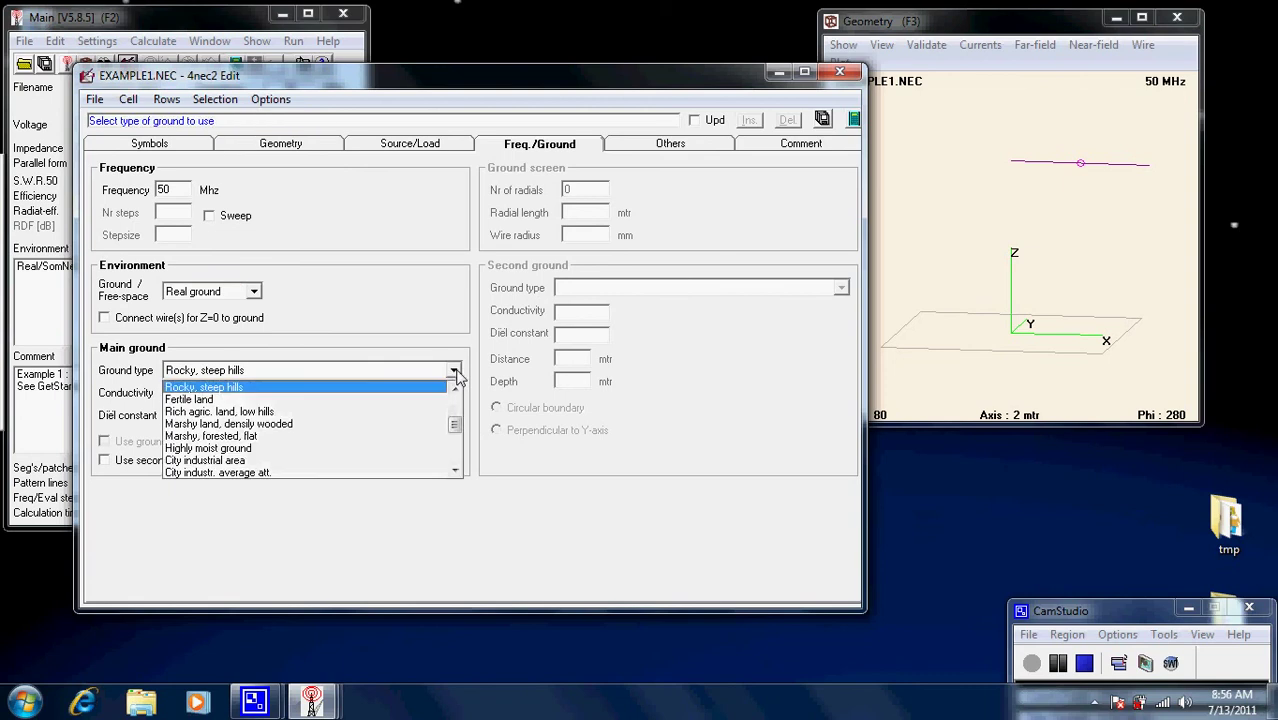
left_click(454, 372)
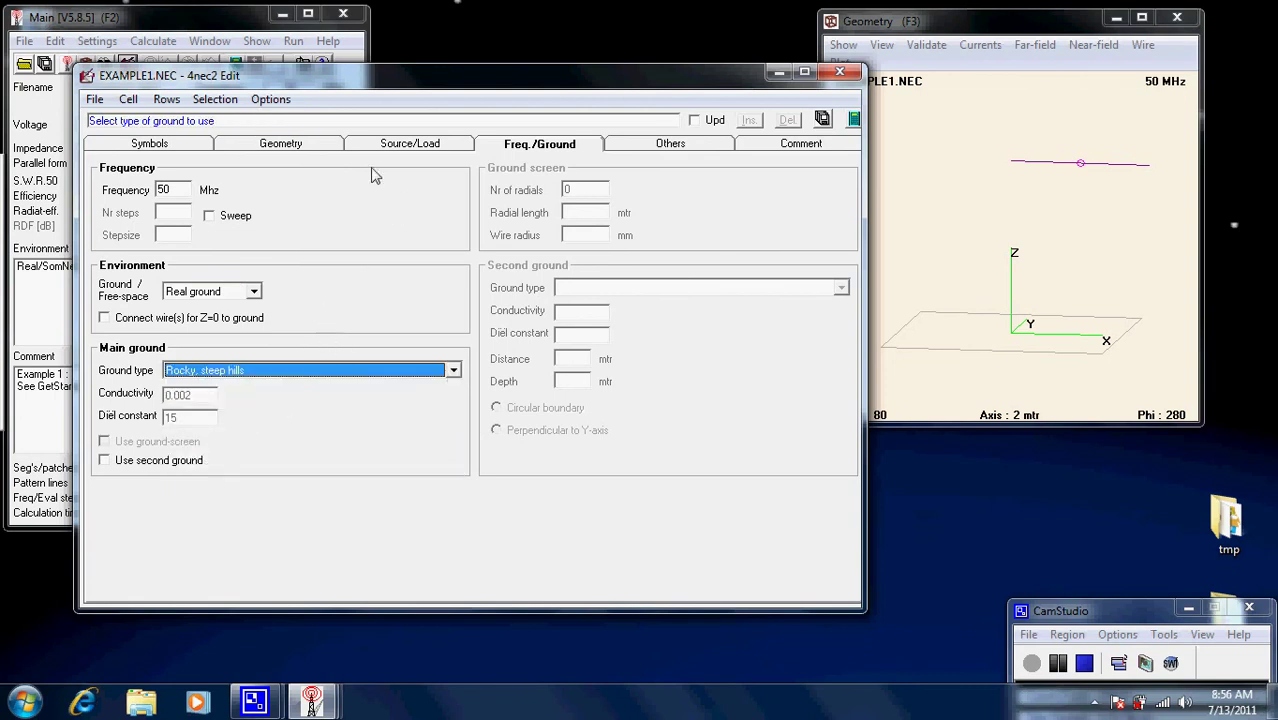
left_click(669, 146)
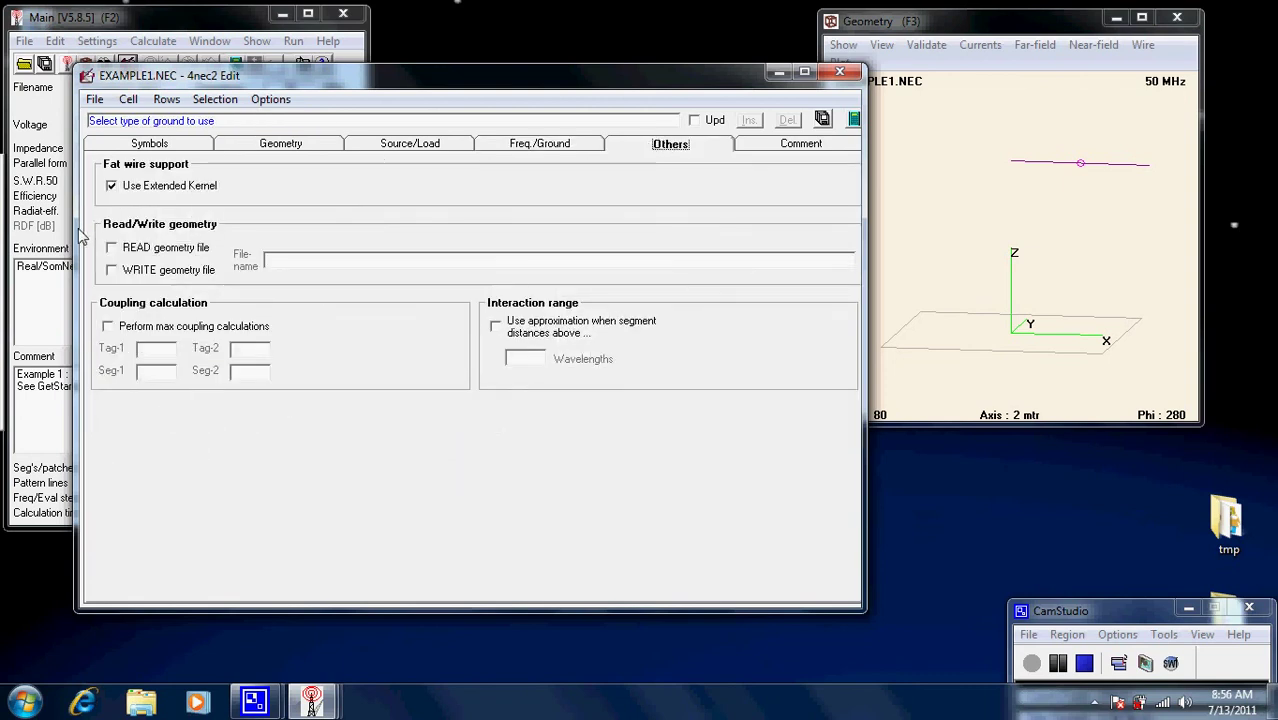
left_click(805, 146)
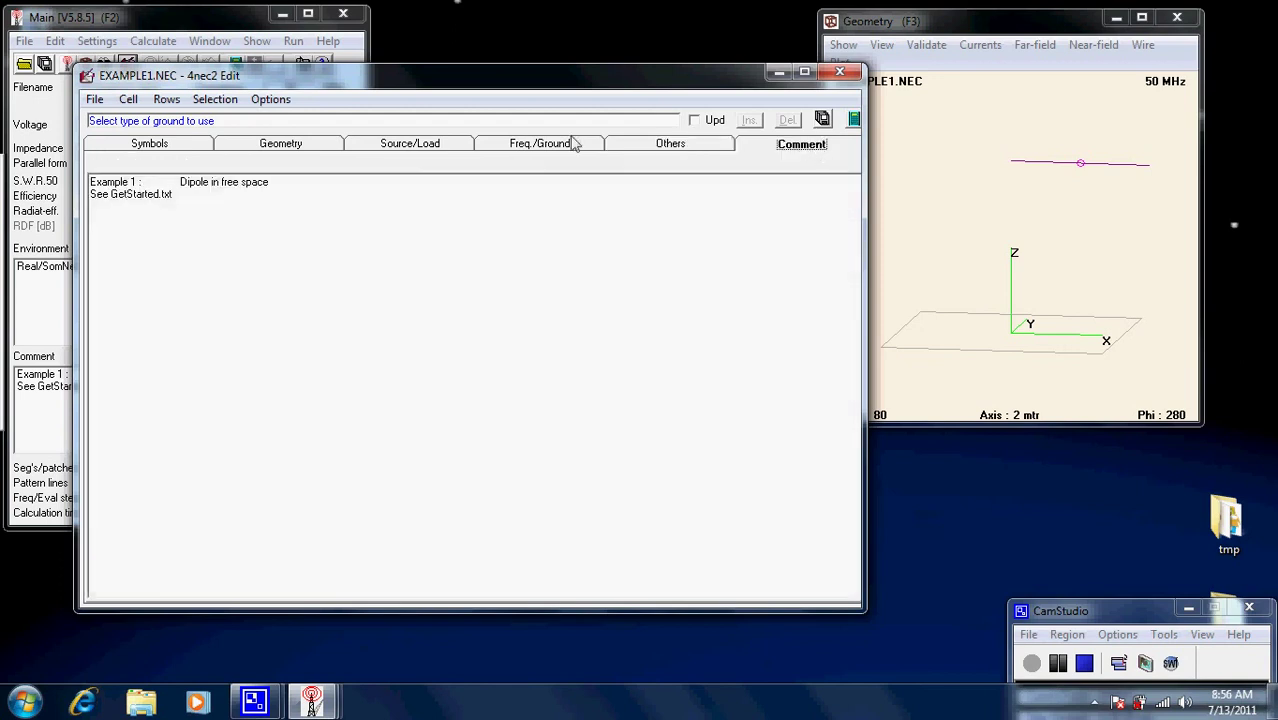
- Add a second Wire element to the geometry table with tag 2 and 9 segments
left_click(292, 147)
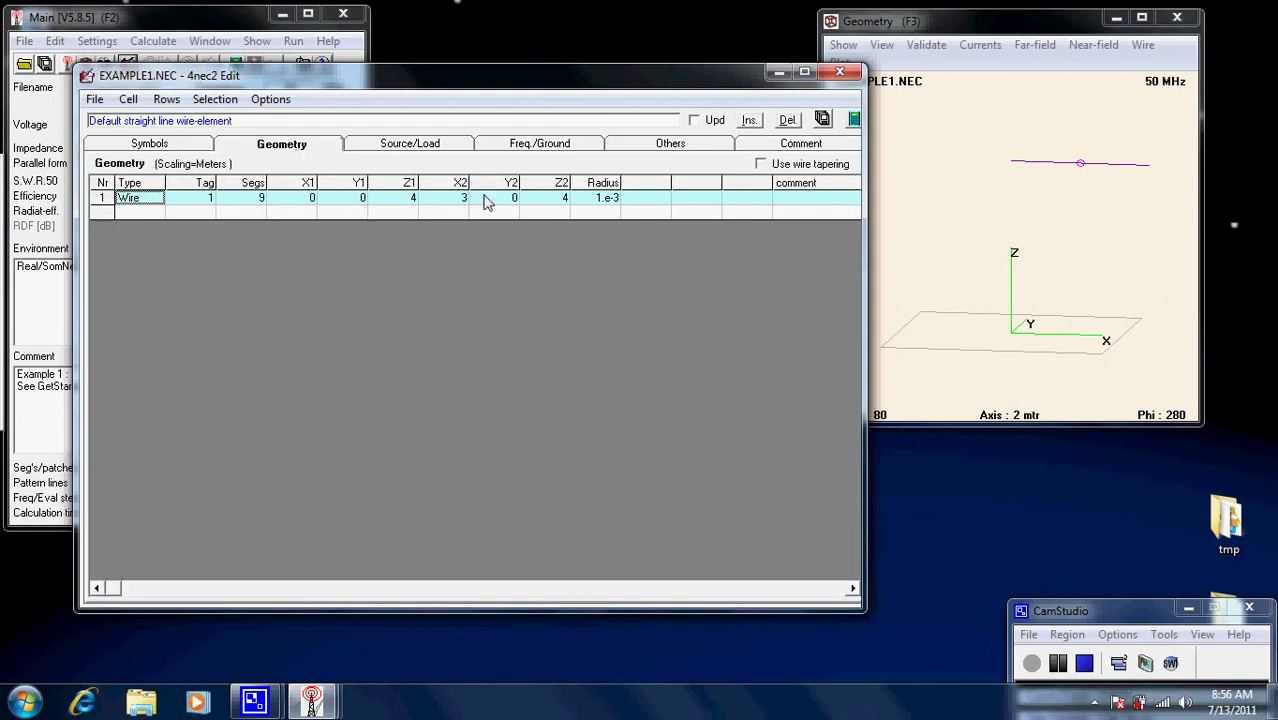
left_click(129, 214)
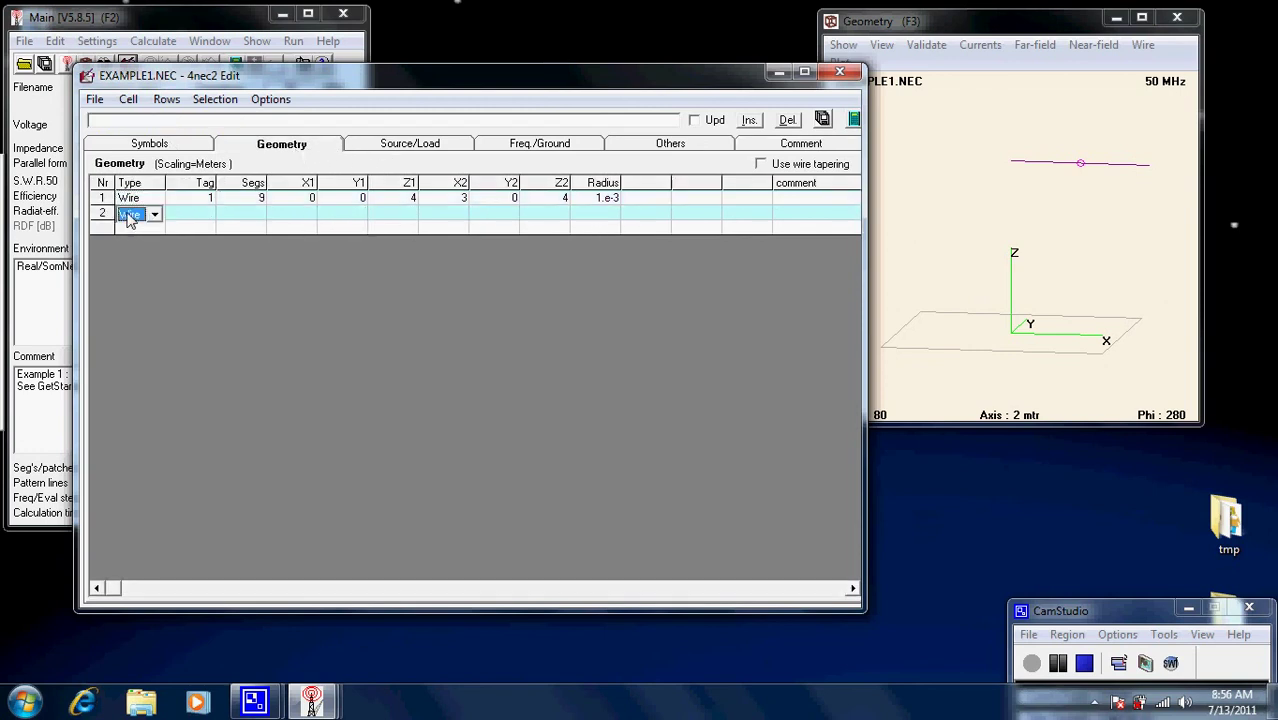
left_click(155, 214)
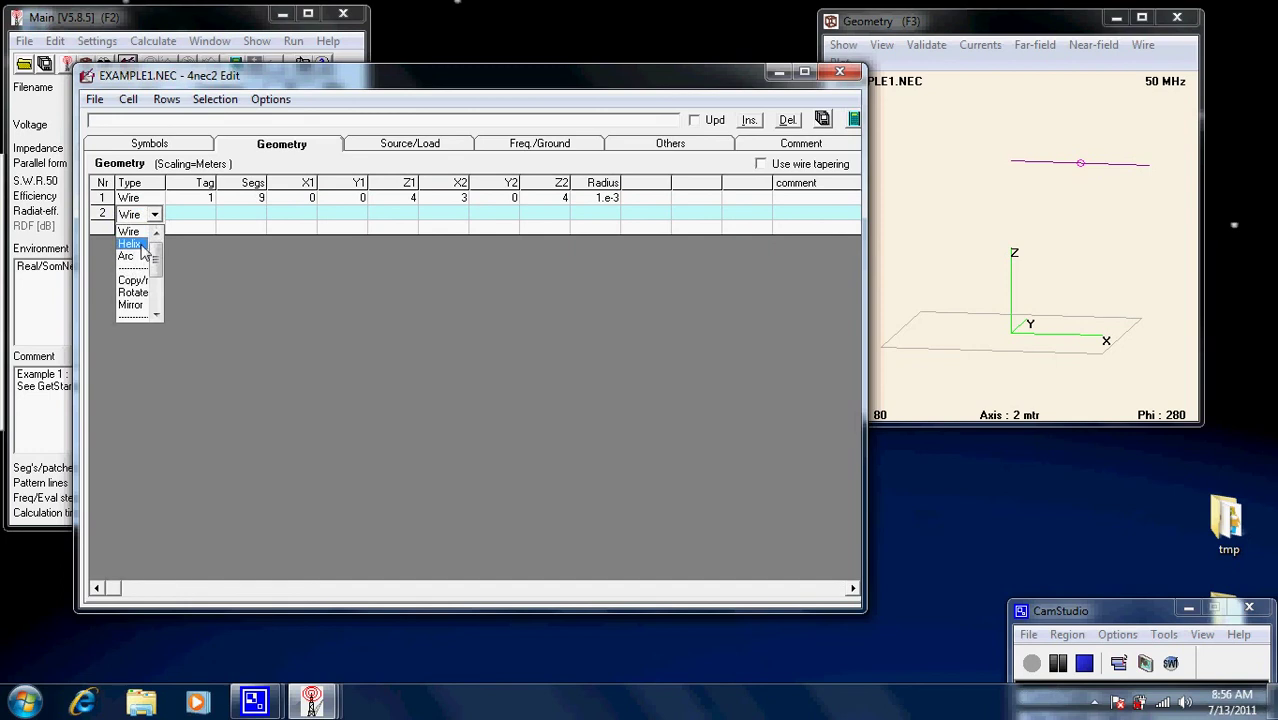
left_click(187, 214)
left_click(212, 222)
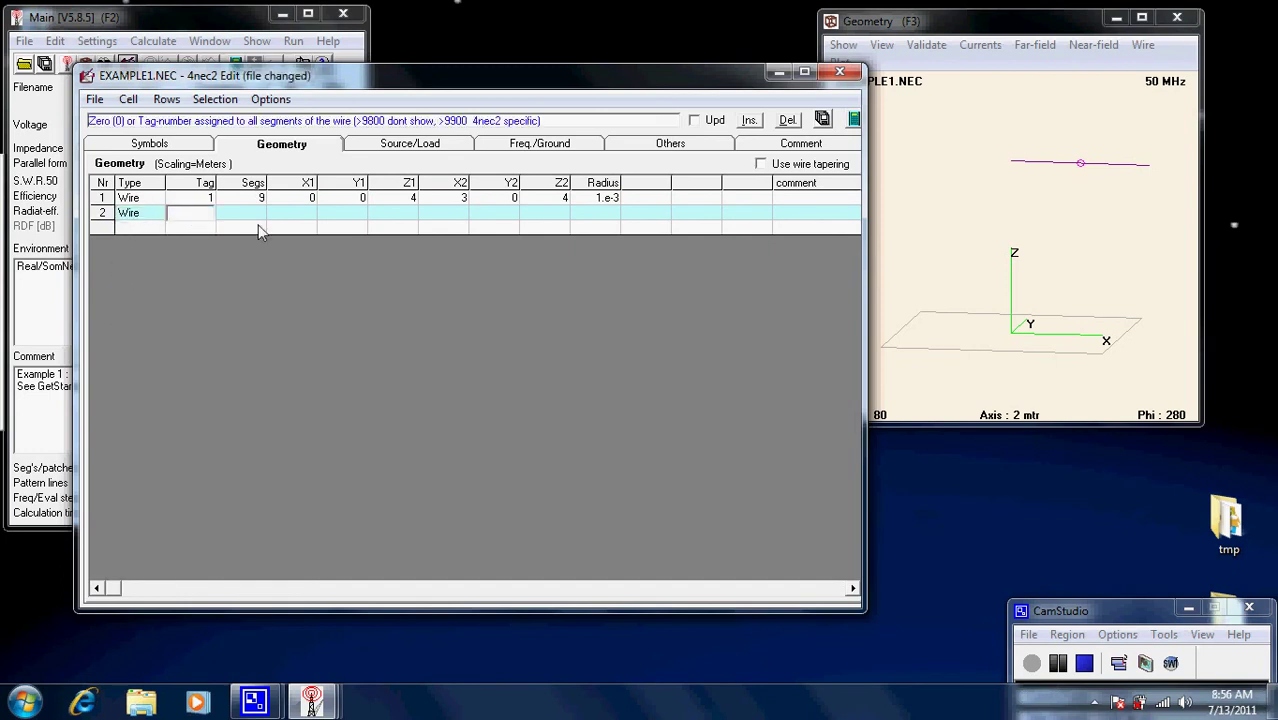
type("2")
left_click(259, 212)
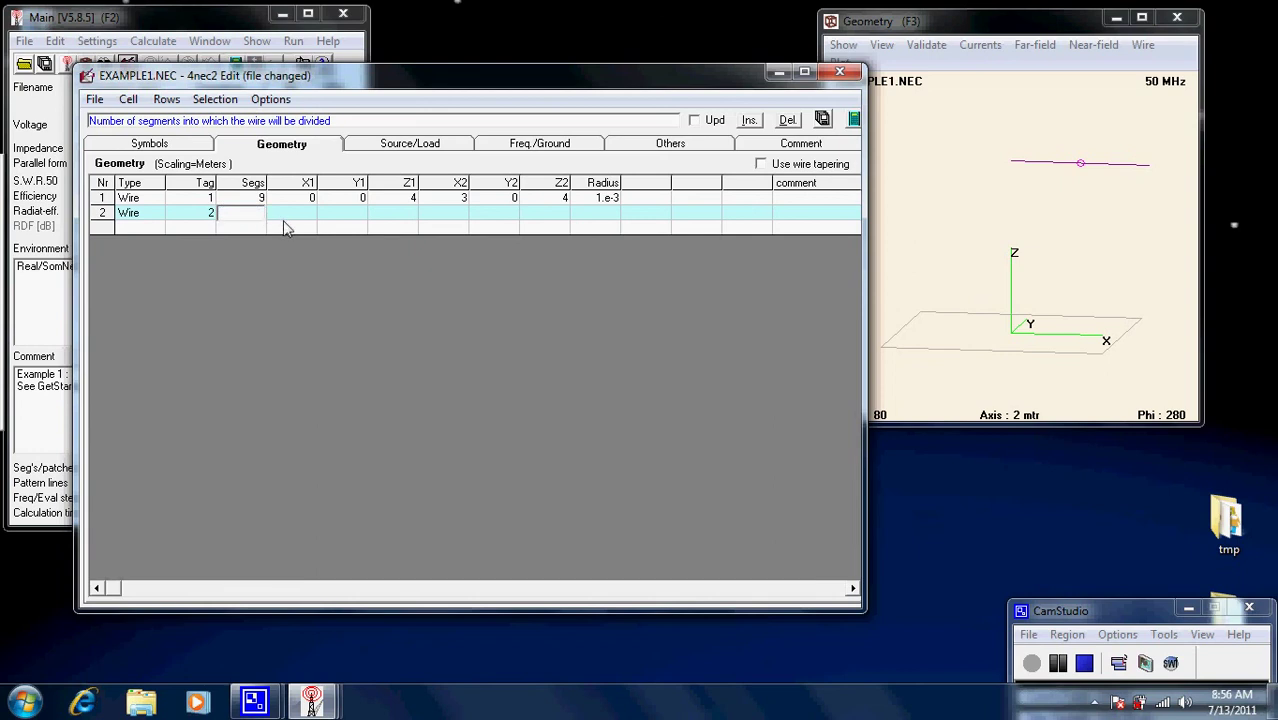
type("9")
- Set the second wire's first end to X1 = 1, Y1 = 1 and Z1 = 3
left_click(302, 220)
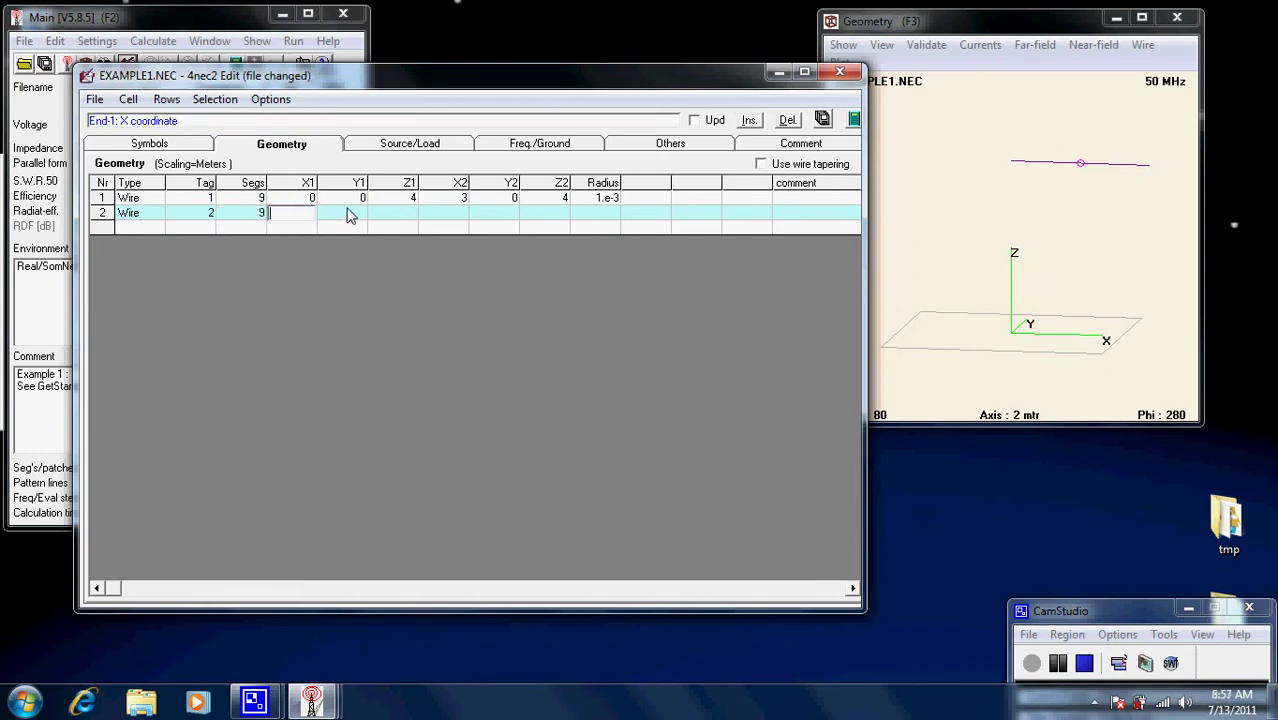
type("1")
left_click(367, 220)
type("1")
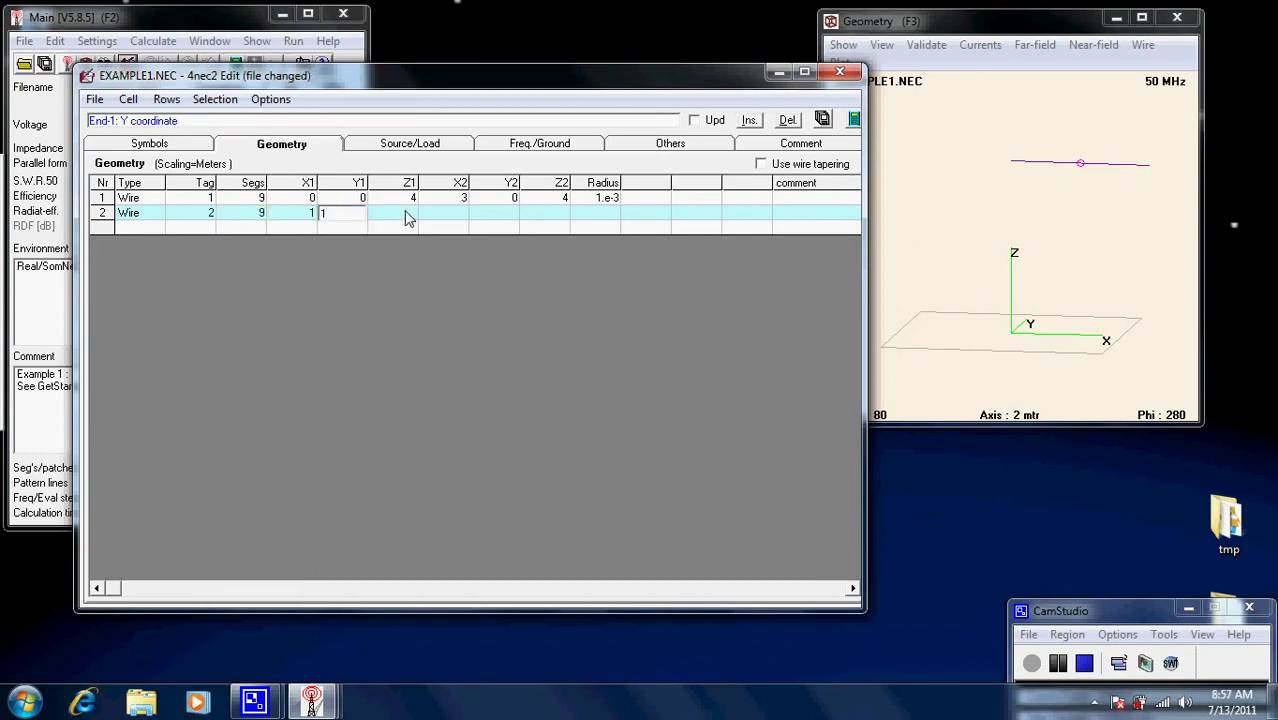
left_click(417, 218)
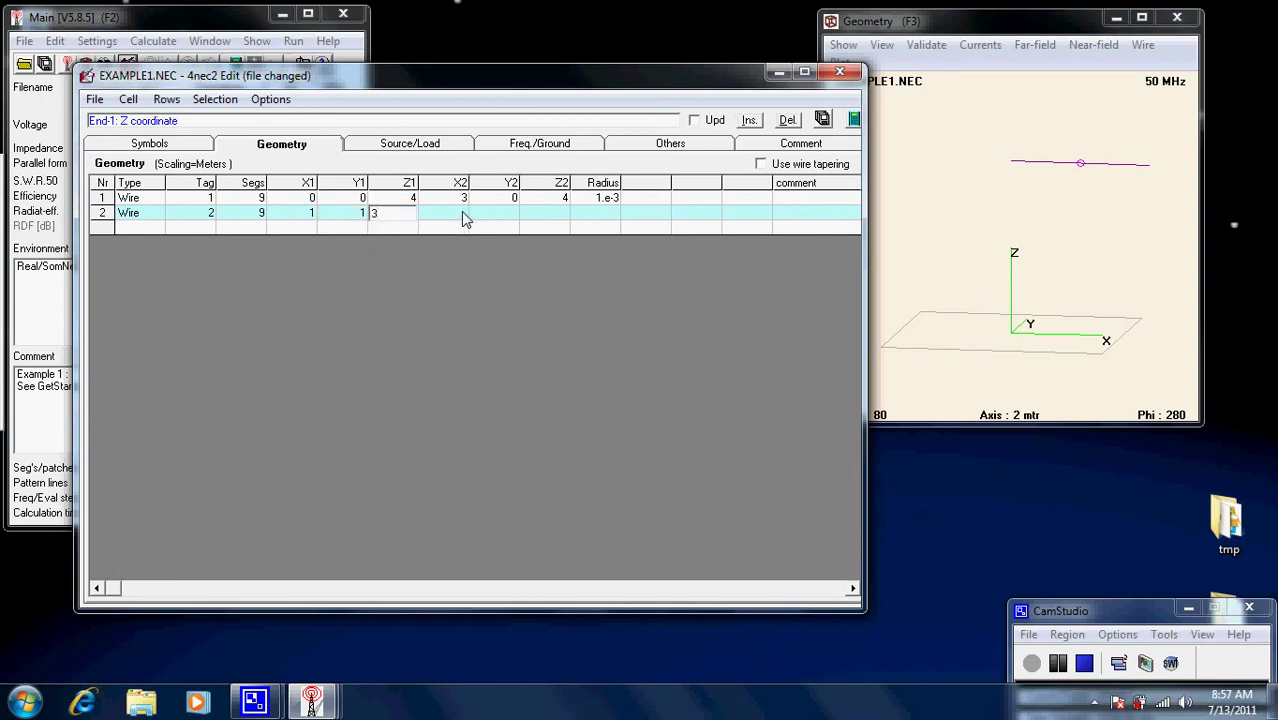
- Set the second wire's other end to X2 = 5, Y2 = 5, Z2 = 5 and its radius to 1e-3
left_click(472, 222)
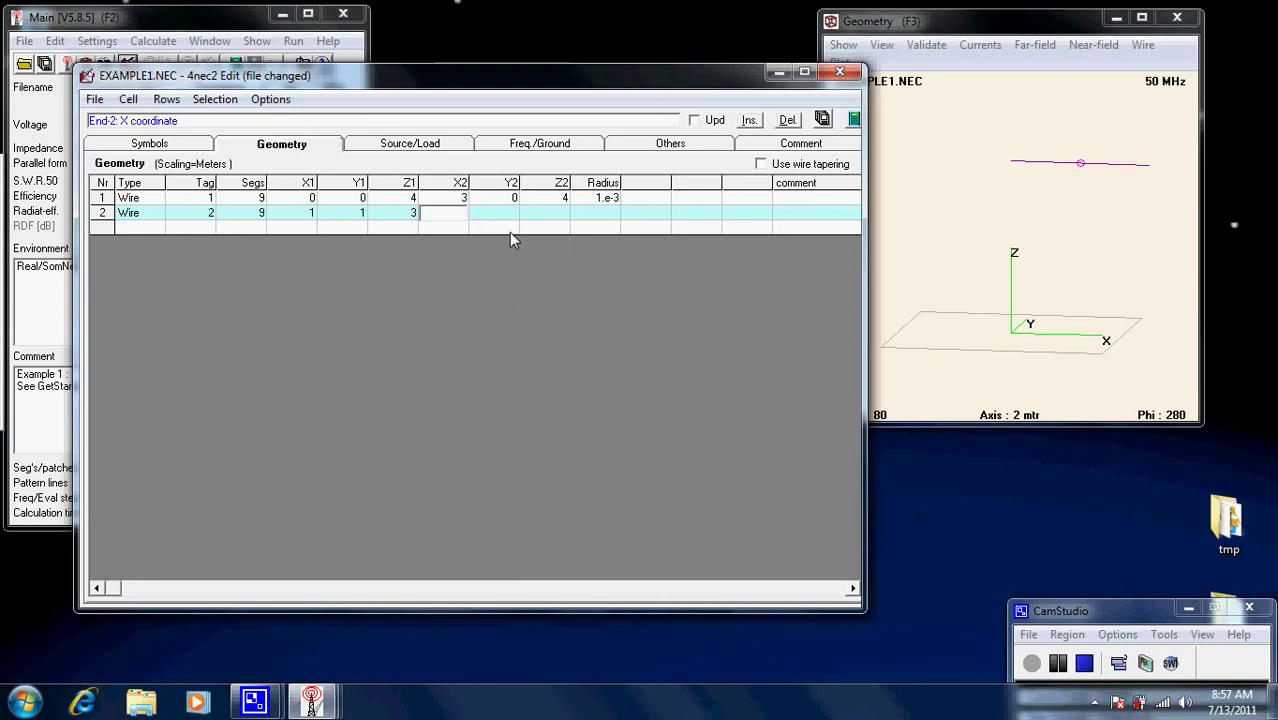
type("5")
key("Tab")
type("5")
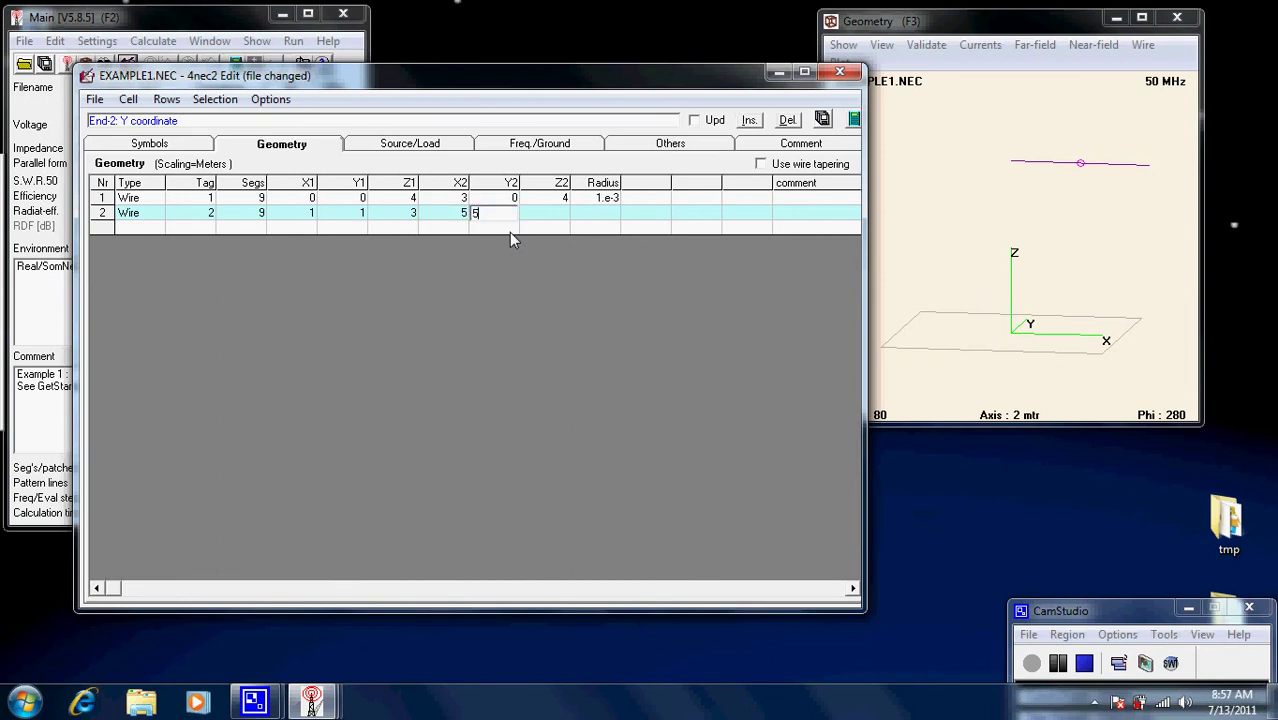
key("Tab")
type("5")
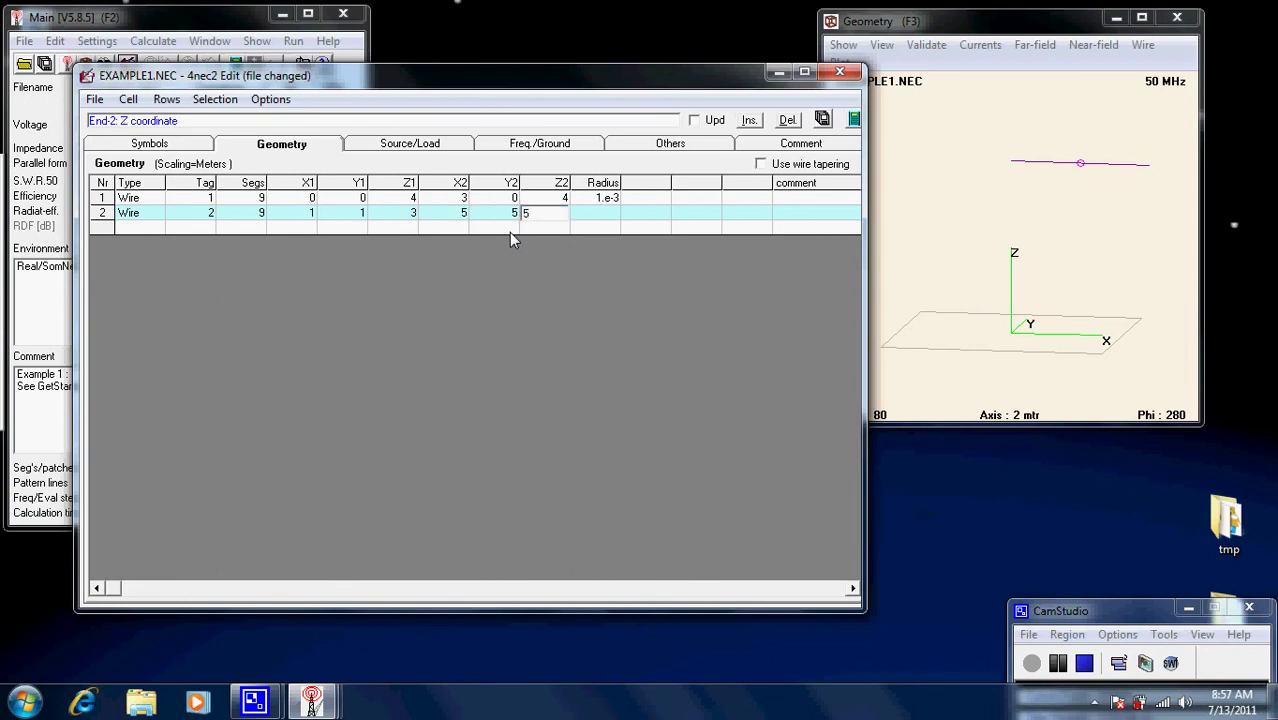
key("Tab")
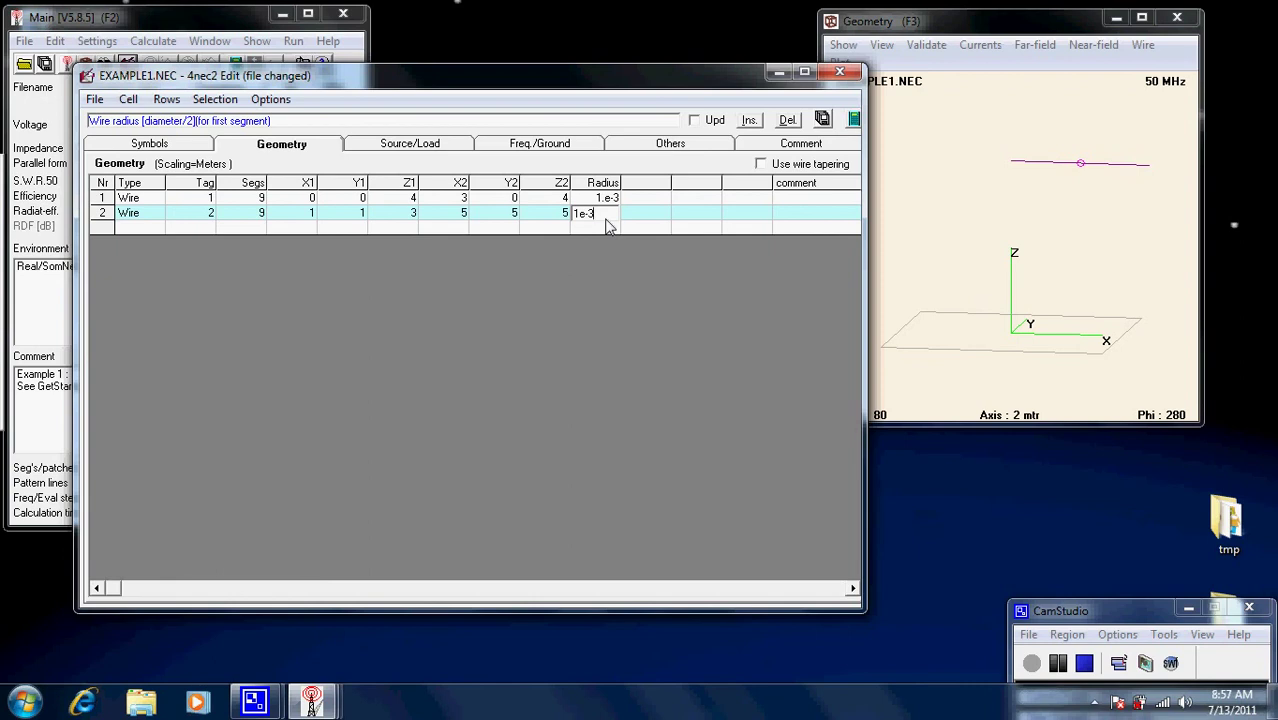
key("Return")
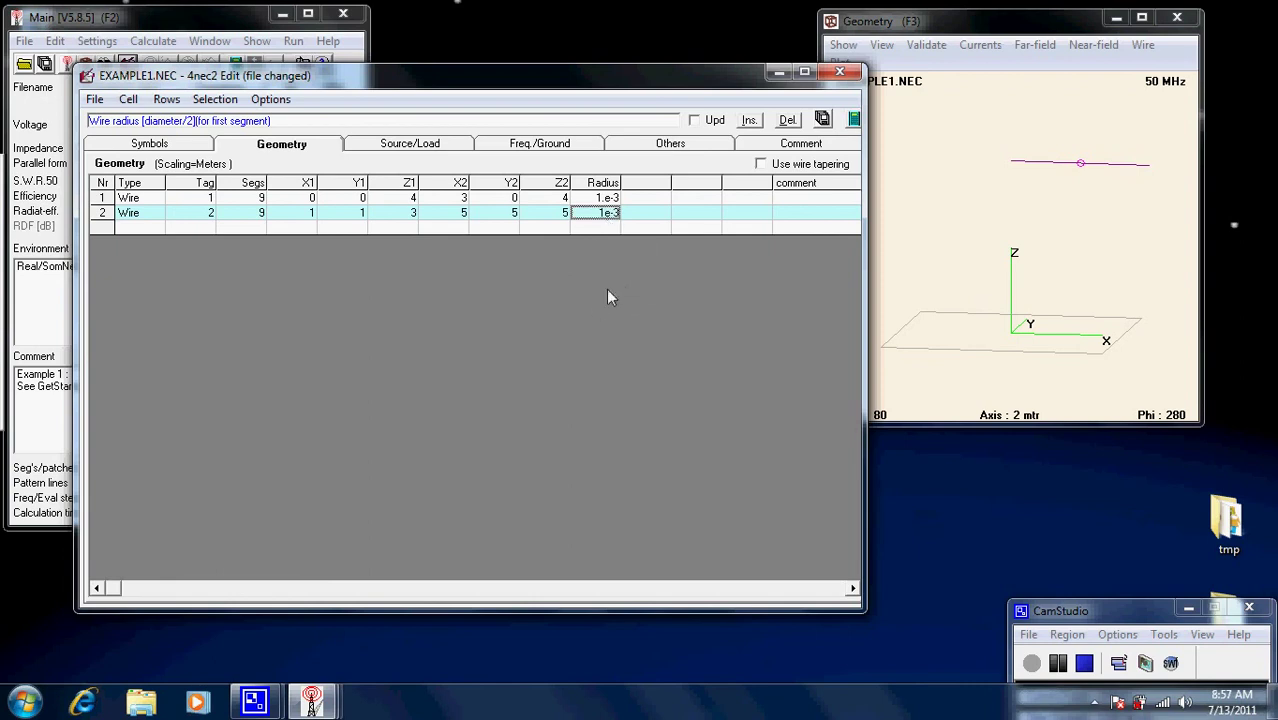
- Save the two-wire model and generate its full far-field pattern at 50 MHz with 5 degree resolution
left_click(823, 120)
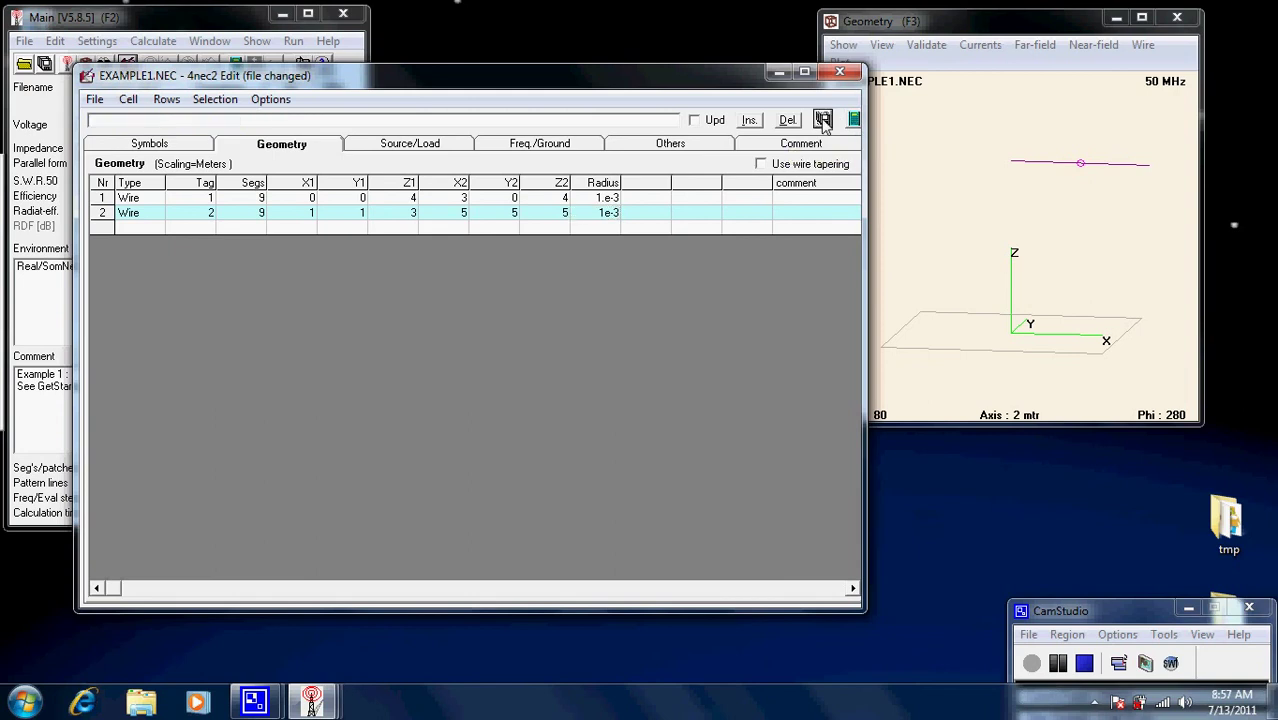
left_click(853, 121)
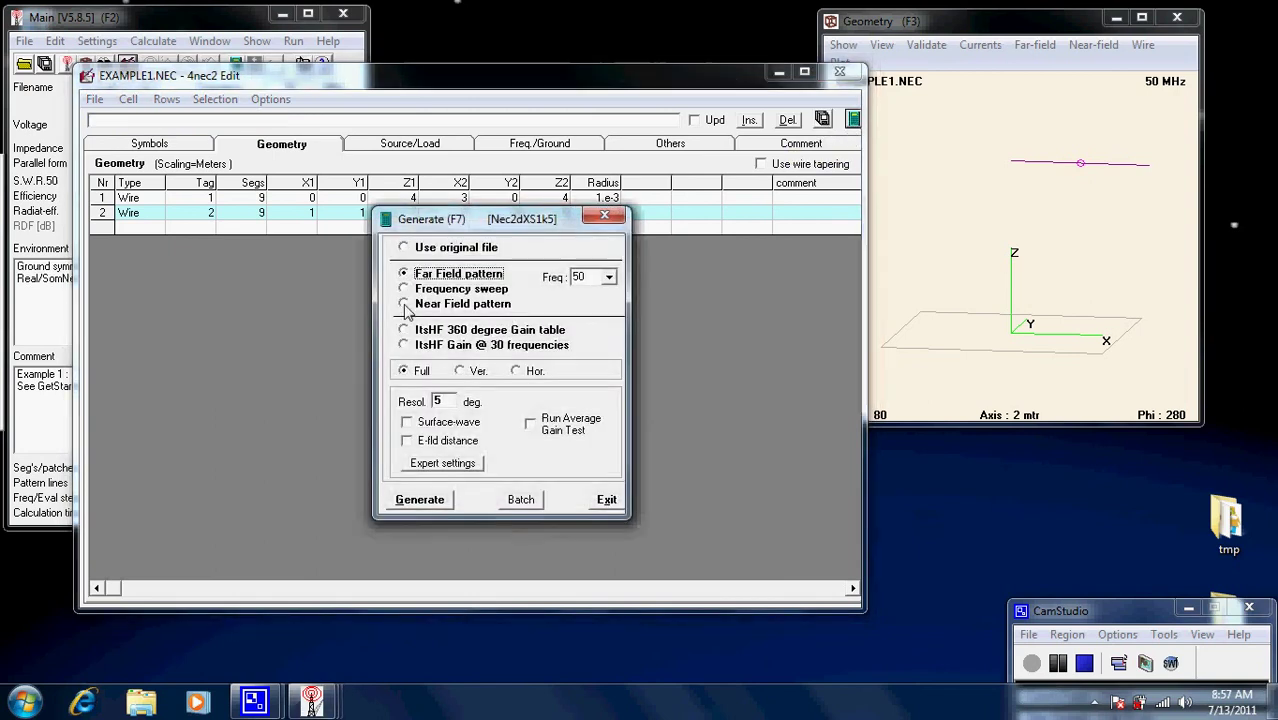
left_click(428, 498)
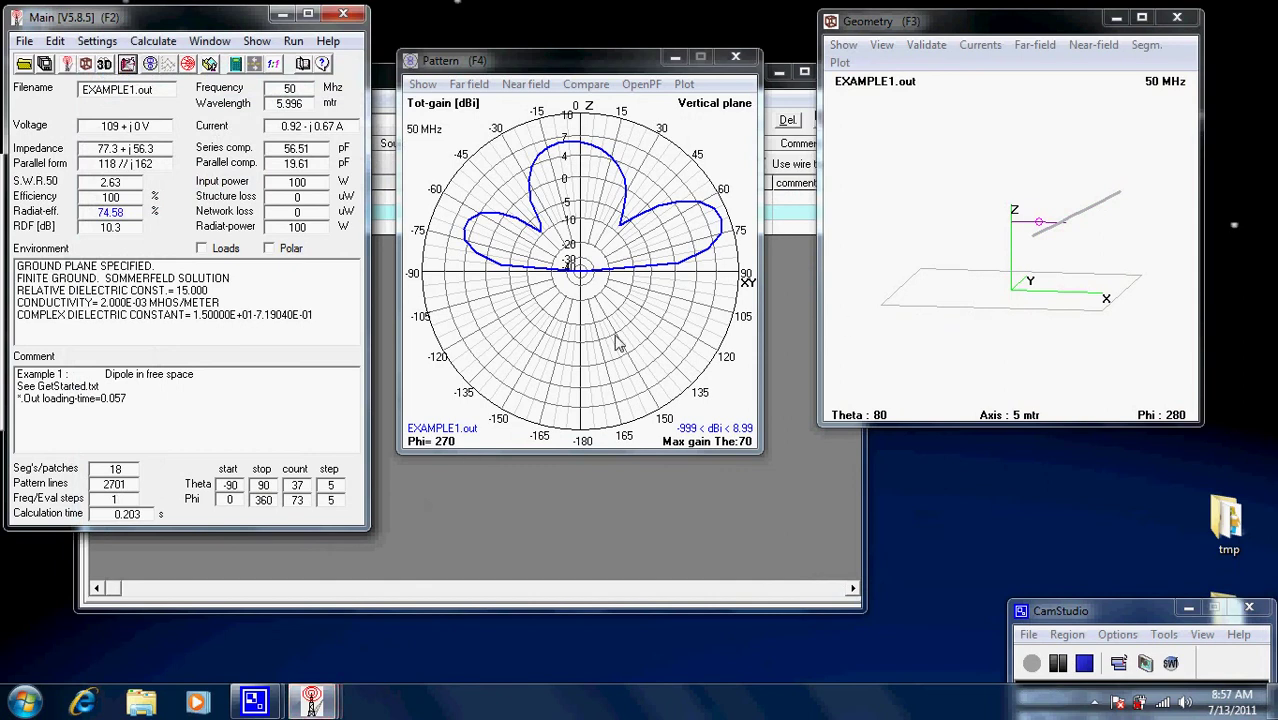
left_click_drag(1041, 250, 911, 248)
left_click(717, 485)
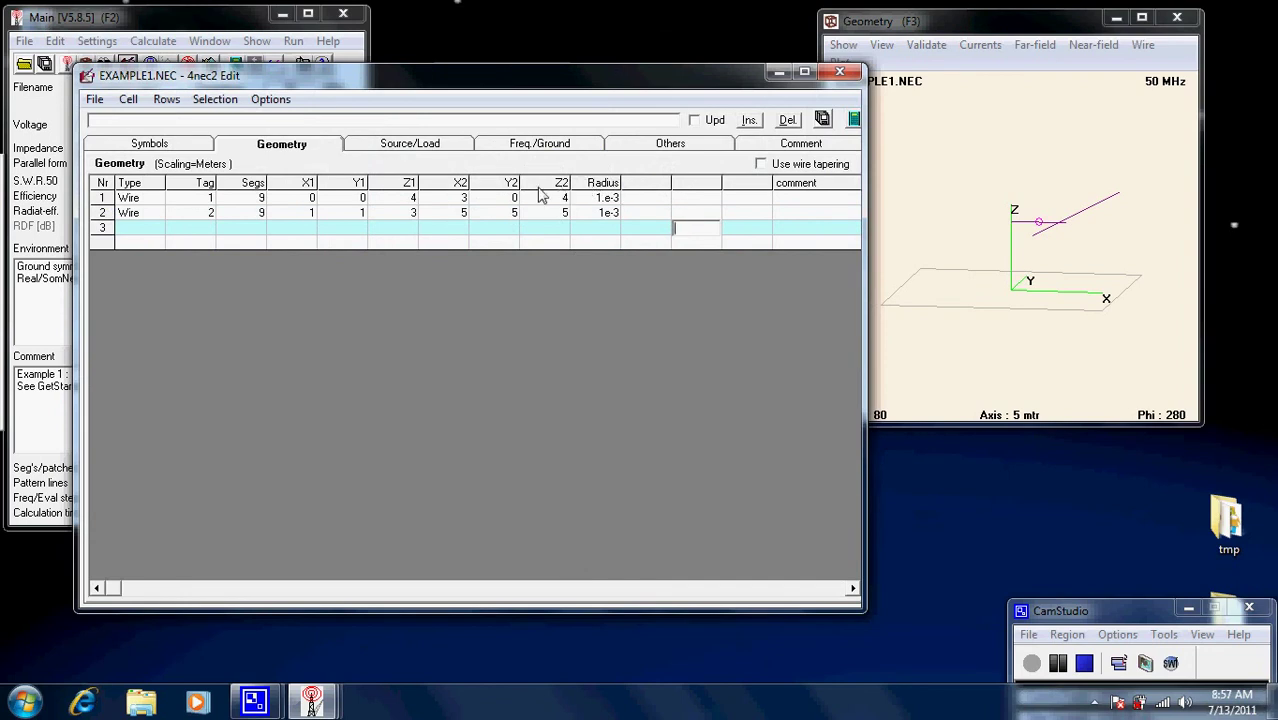
- Set the second wire's Z2 to the variable height1 and define the symbol height1=7
left_click(566, 216)
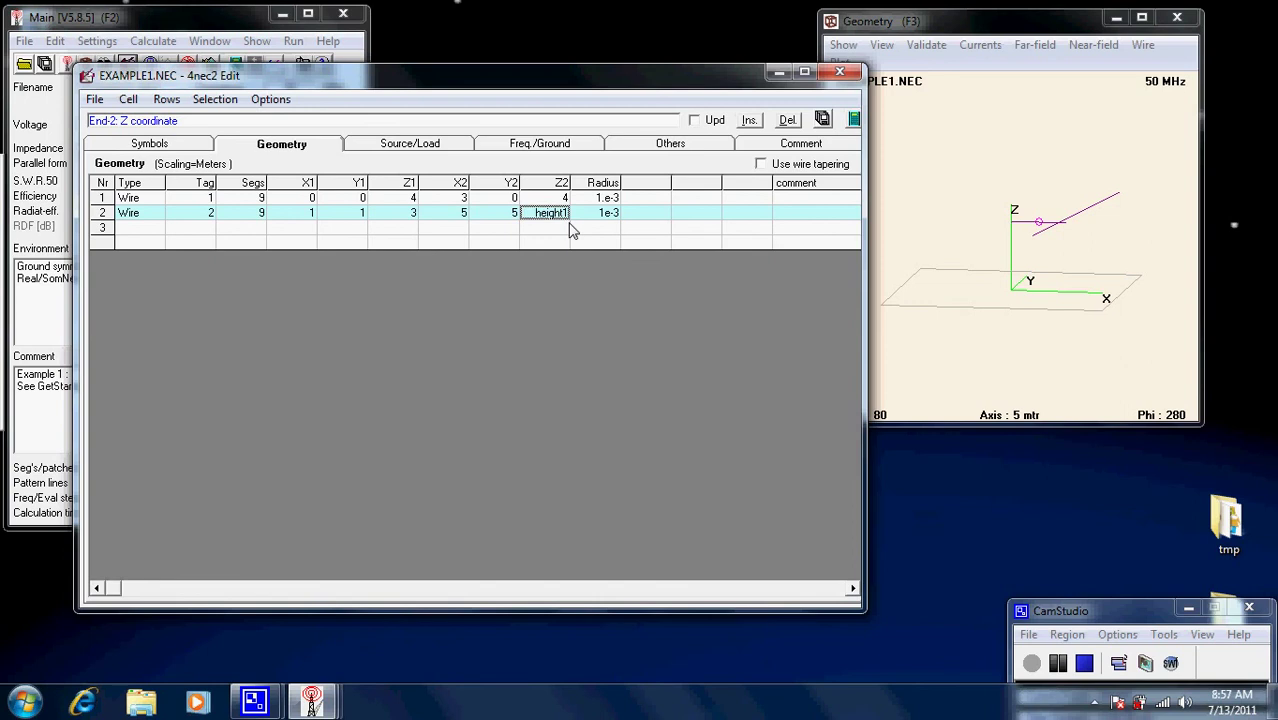
left_click(168, 144)
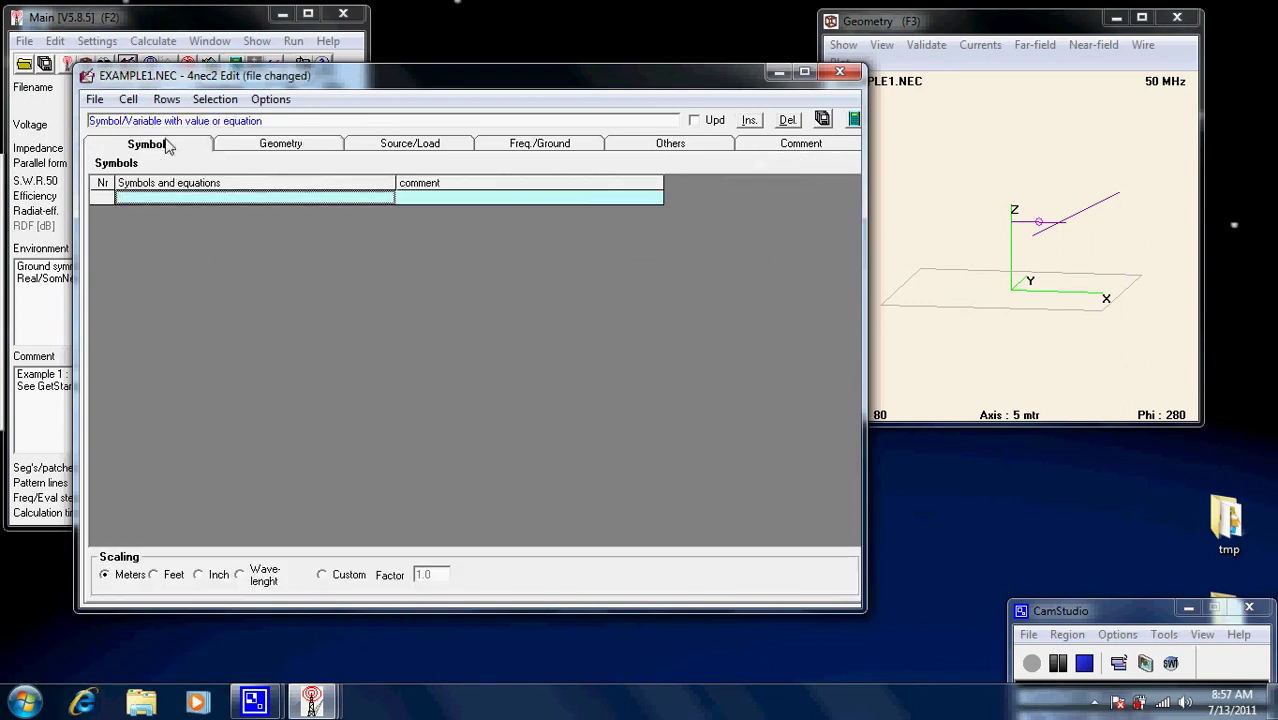
left_click(205, 199)
type("hei")
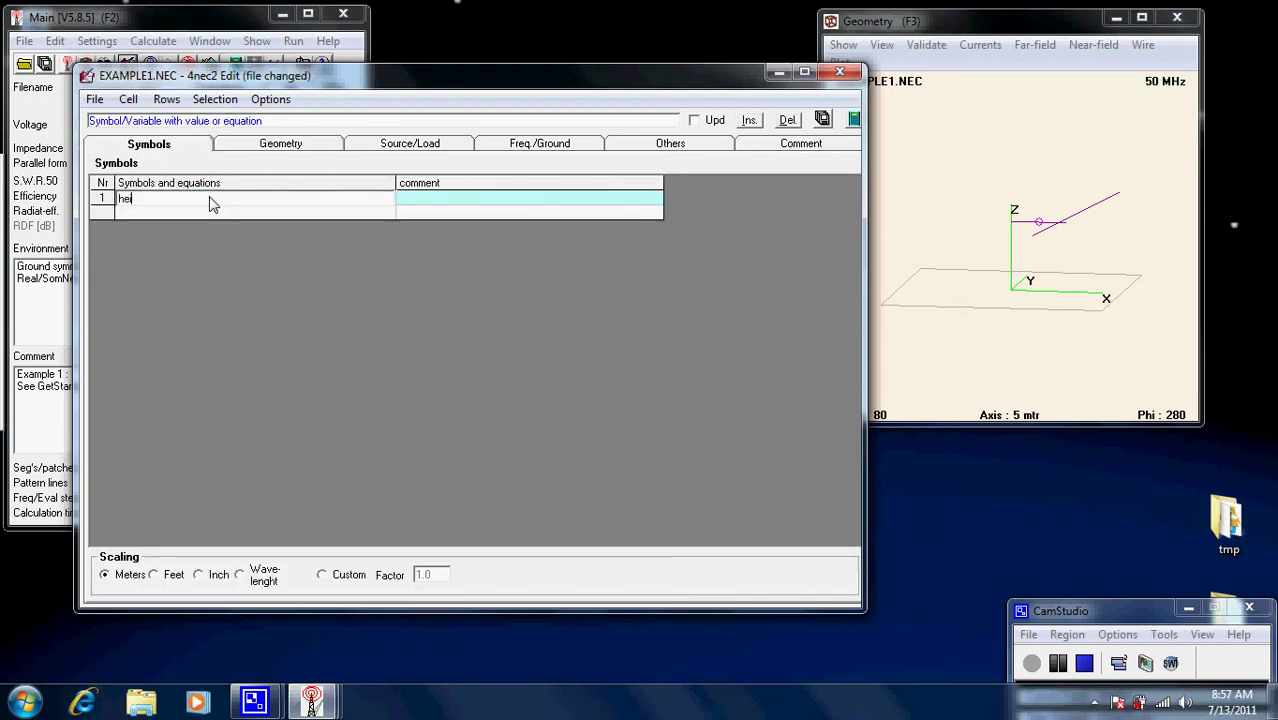
type("ght1=7")
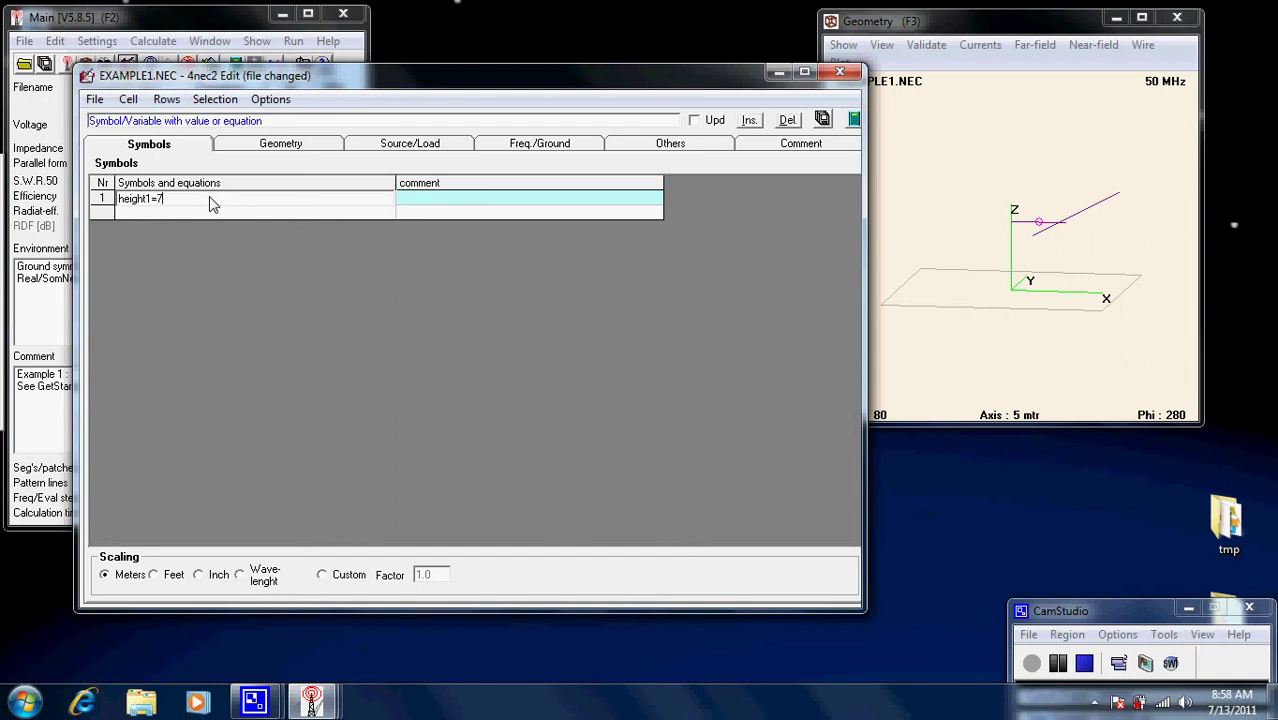
key("Return")
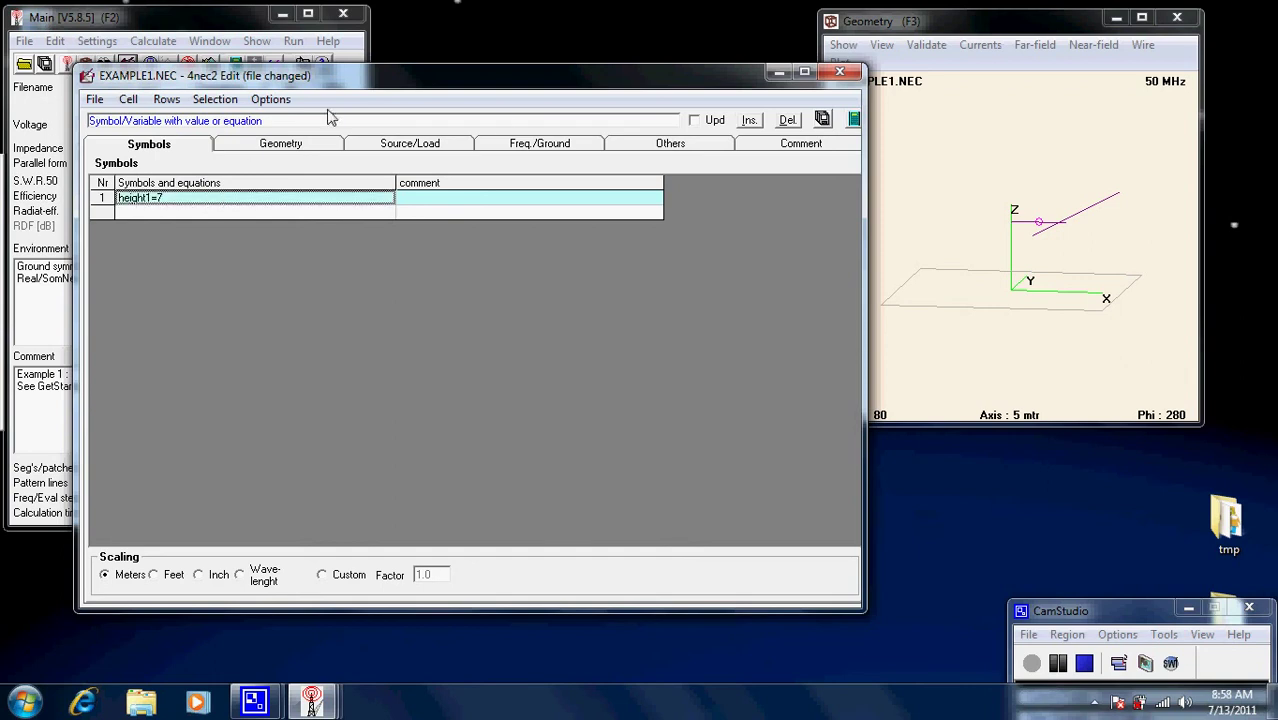
- Save the model with the height1 symbol and recalculate its far-field pattern at 50 MHz
left_click(823, 121)
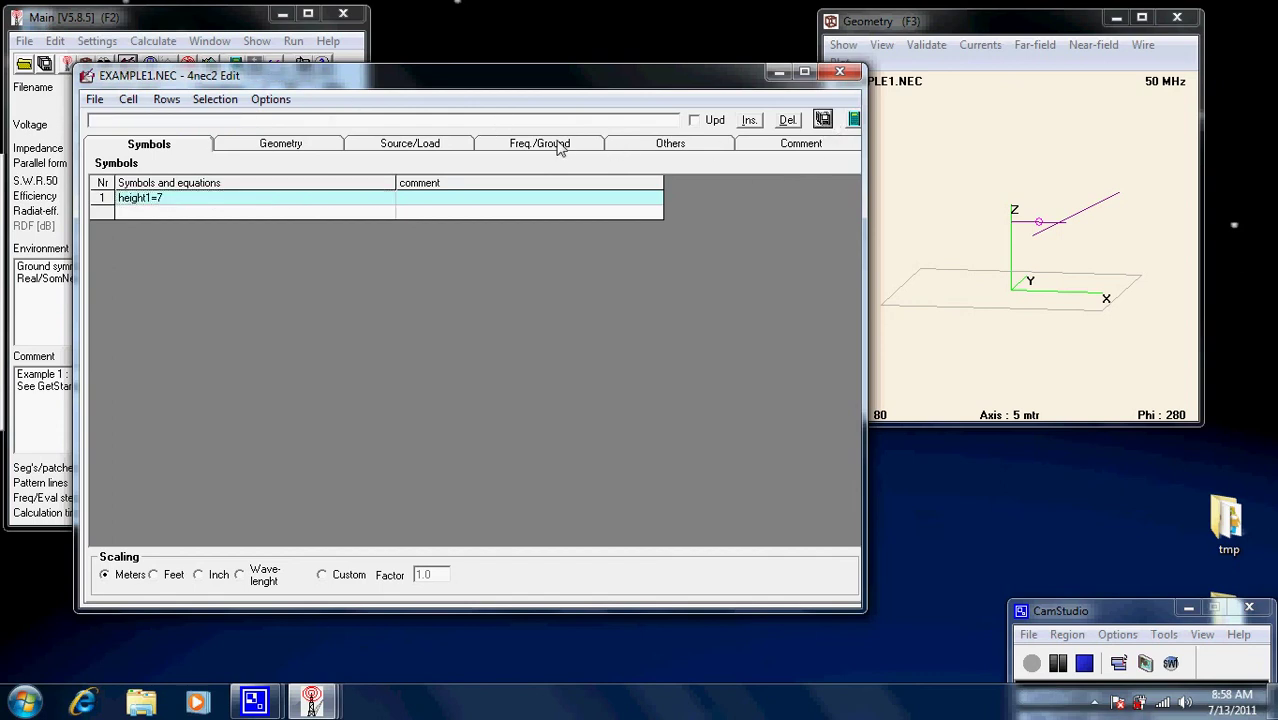
left_click(853, 121)
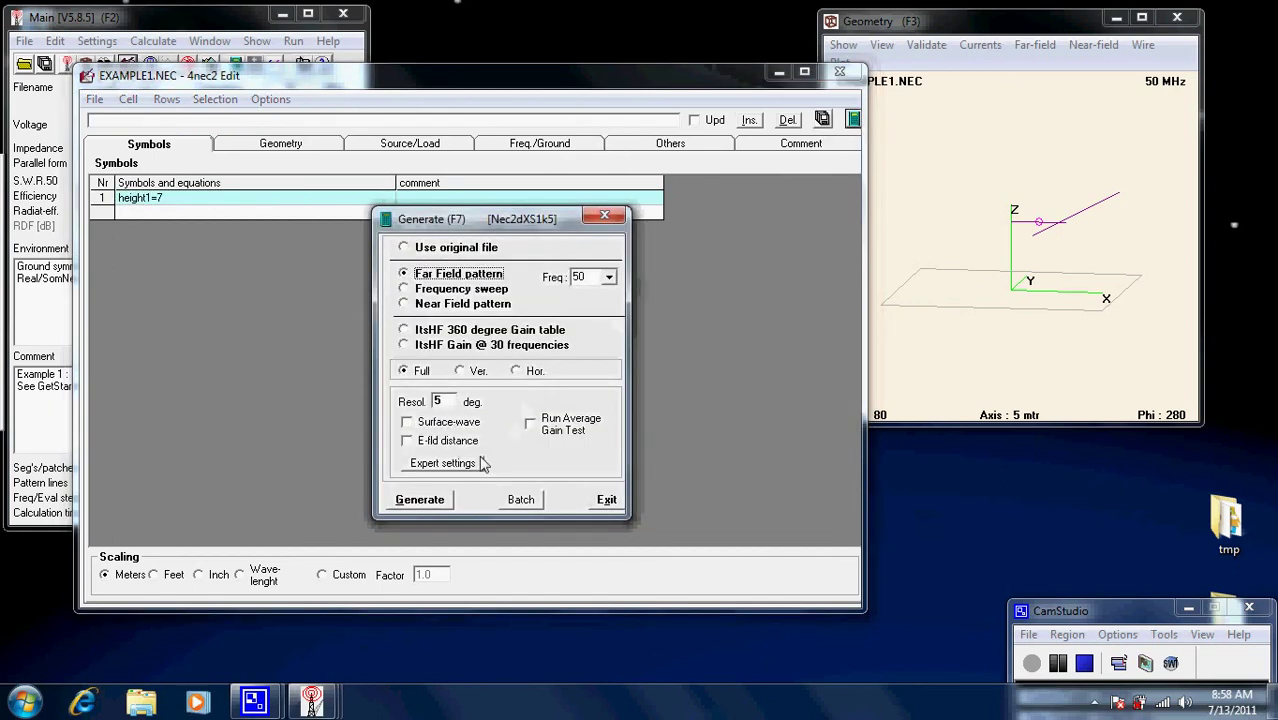
left_click(447, 500)
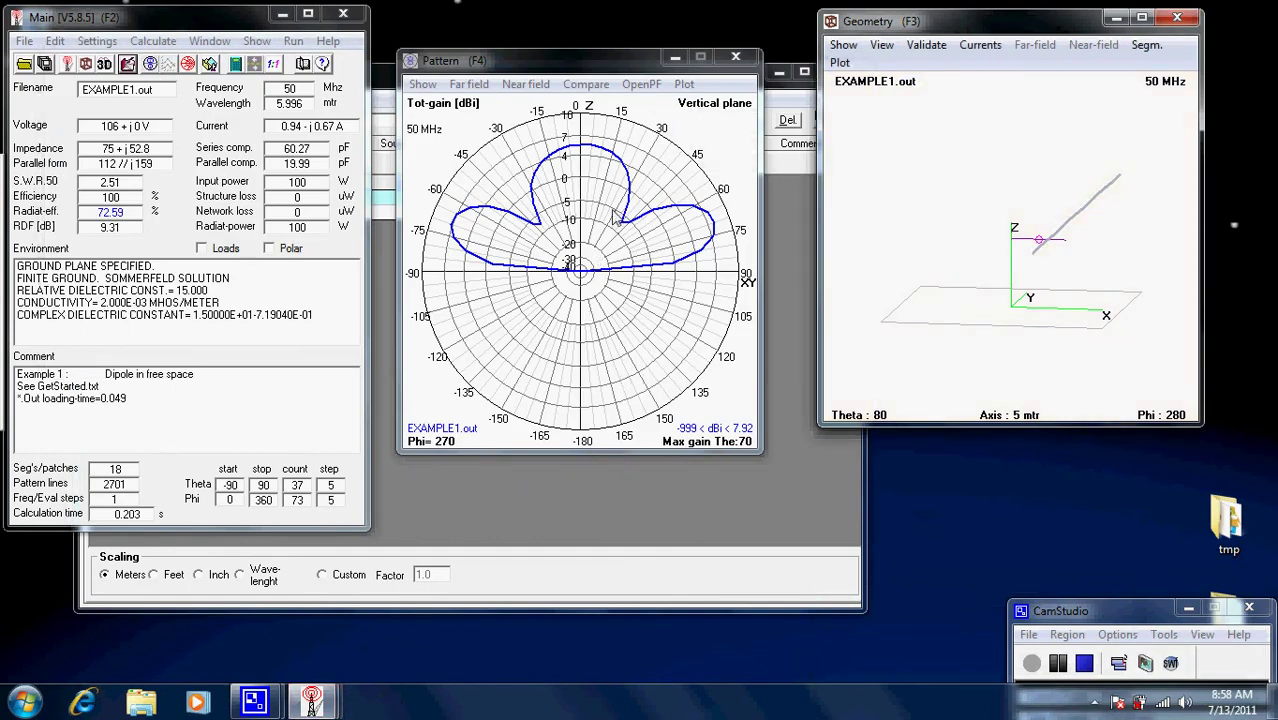
left_click(779, 224)
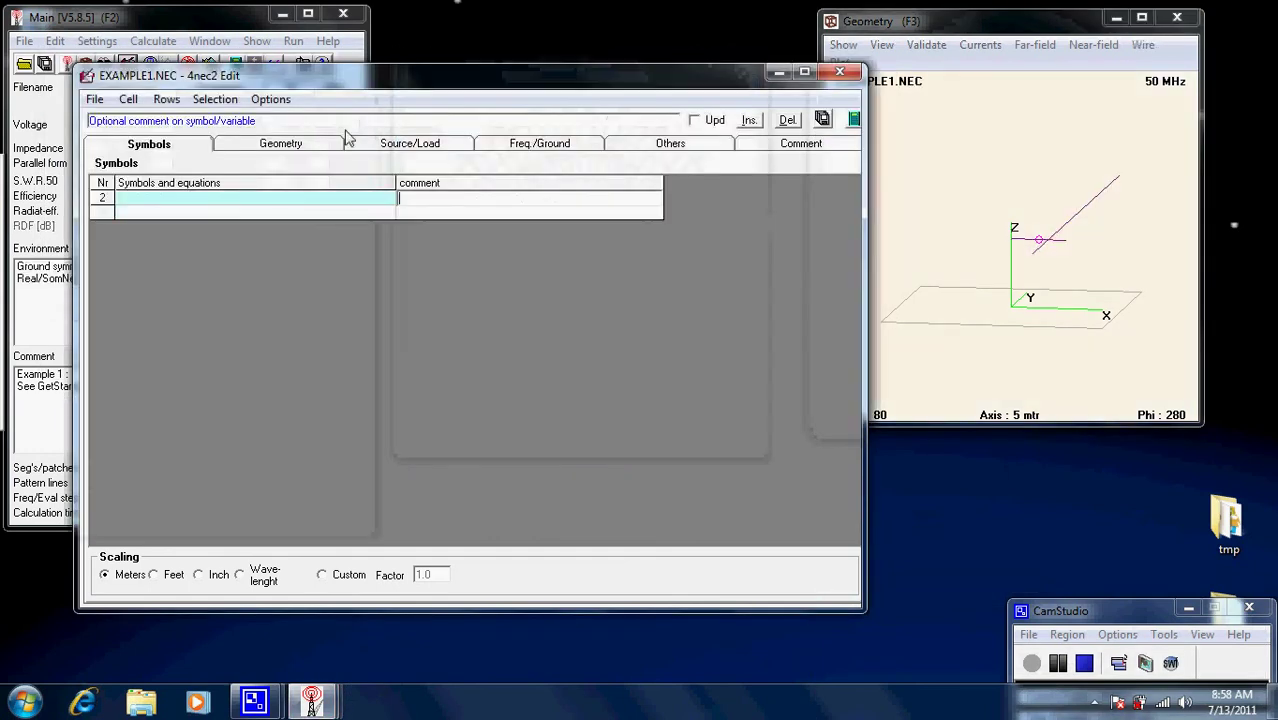
- Change the symbol definition to height1=6
left_click(268, 150)
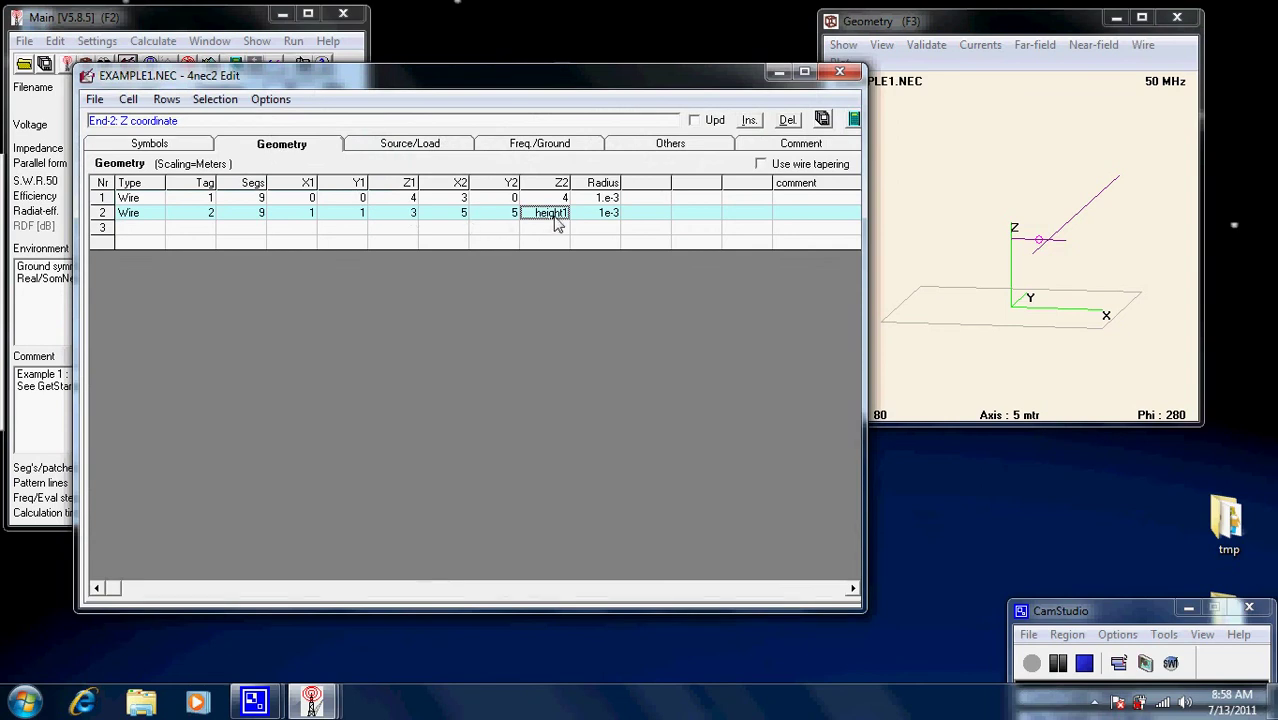
left_click(186, 147)
type("height1=7")
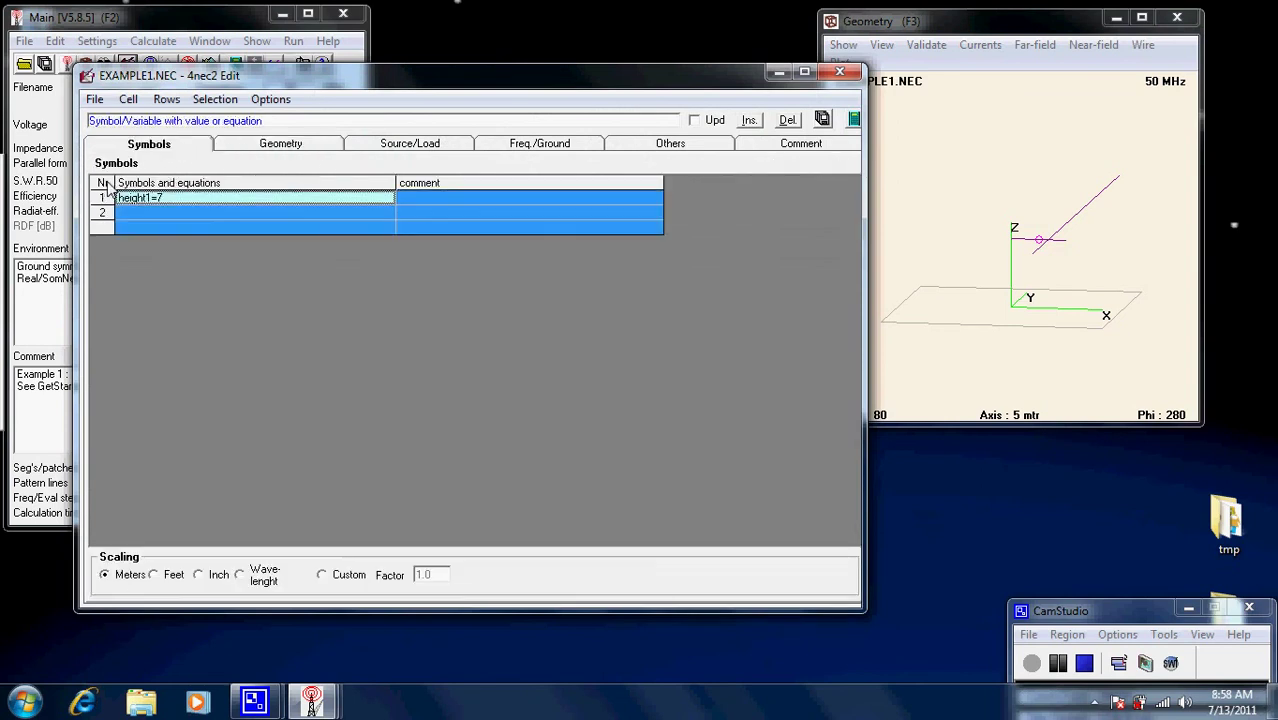
key("Return")
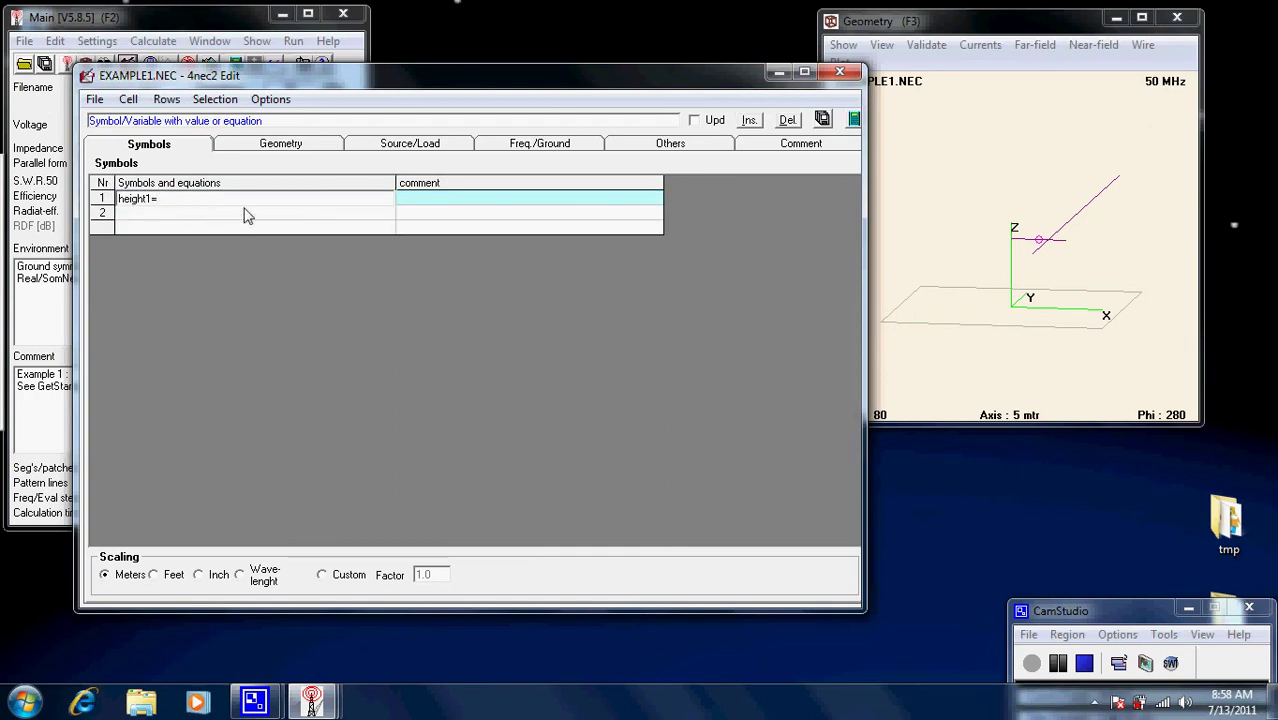
key("Left")
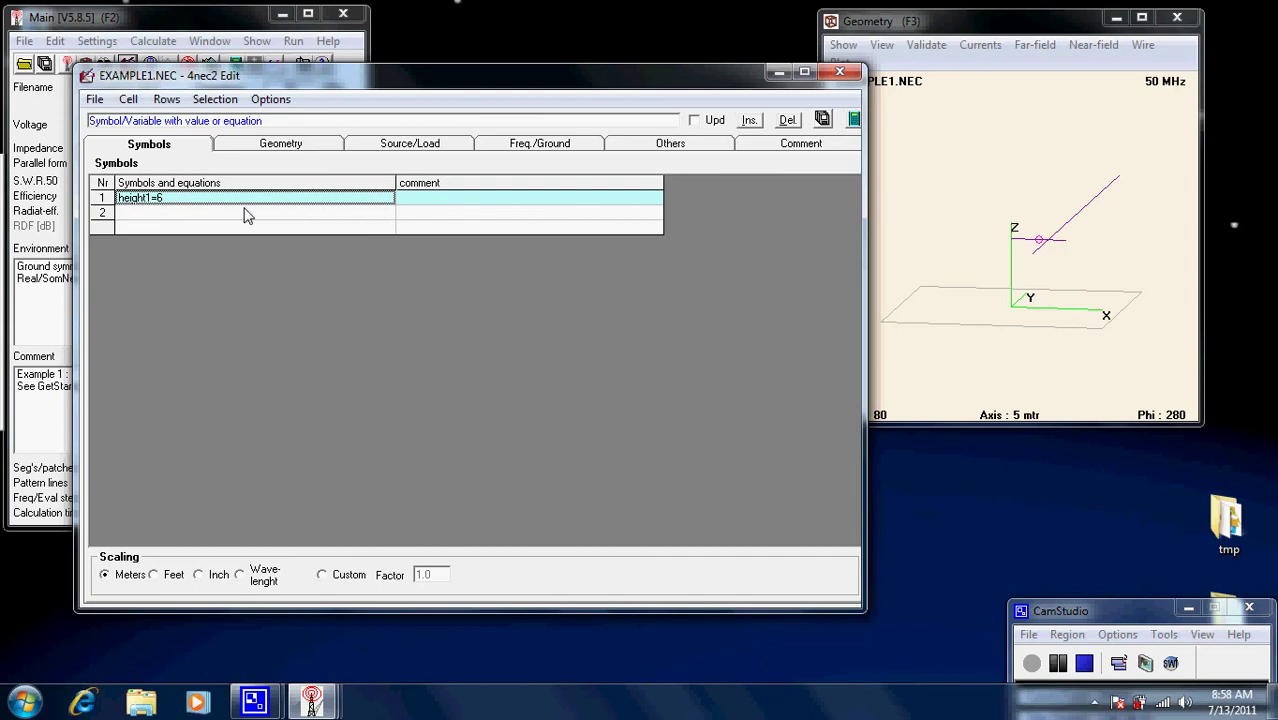
- Set the first wire's Z2 to height1 as well and save the model
left_click(322, 150)
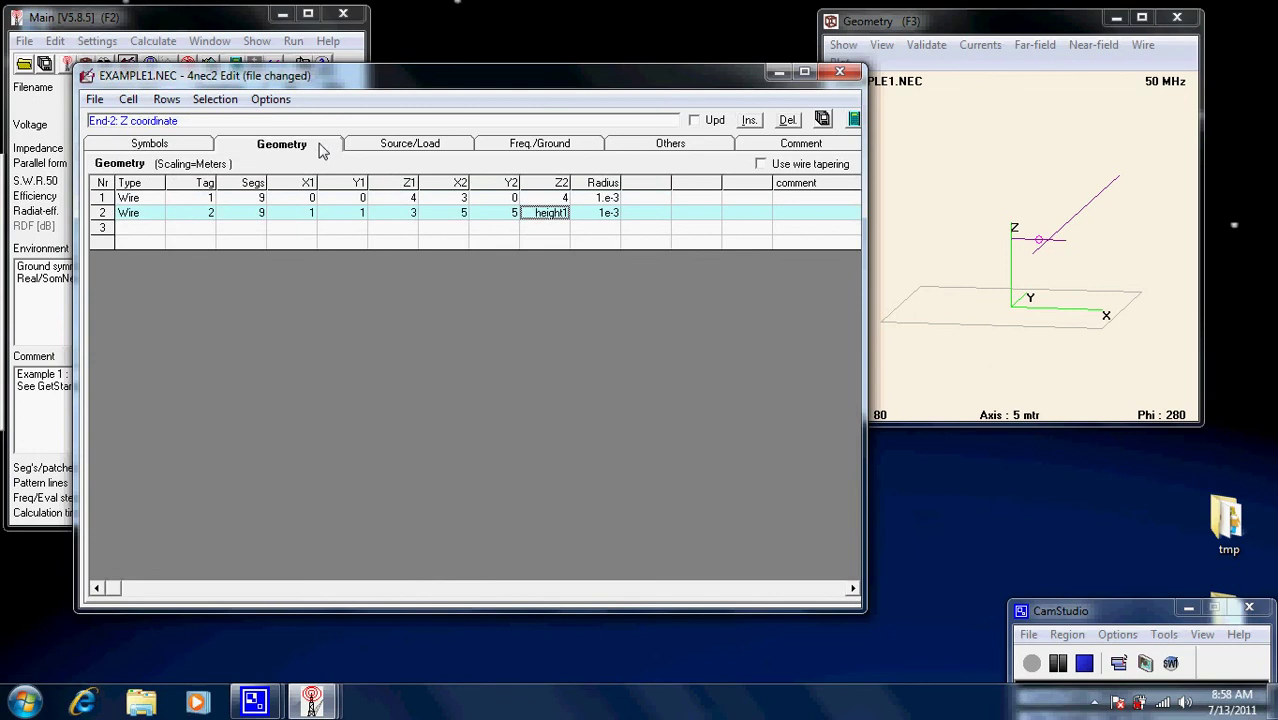
left_click(562, 199)
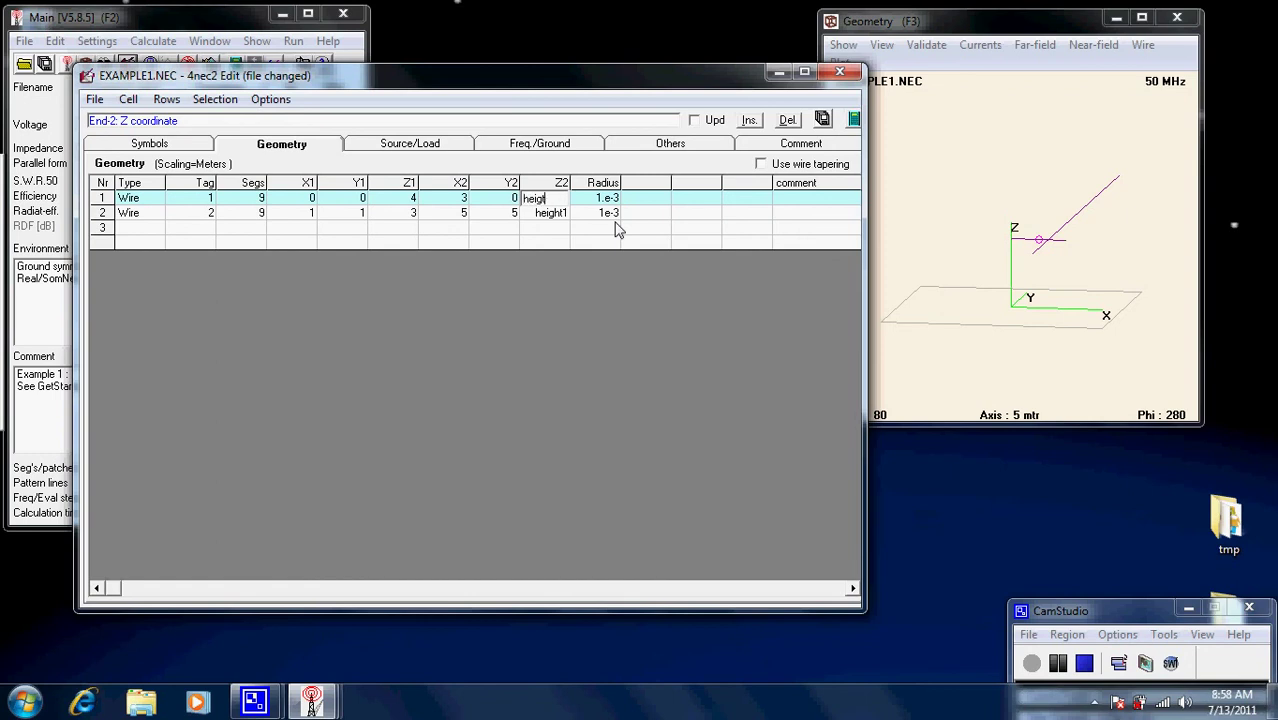
key("Return")
left_click(823, 121)
- Check the symbol and wire tables, and generate the 50 MHz far-field pattern with both wires driven by height1
left_click(183, 143)
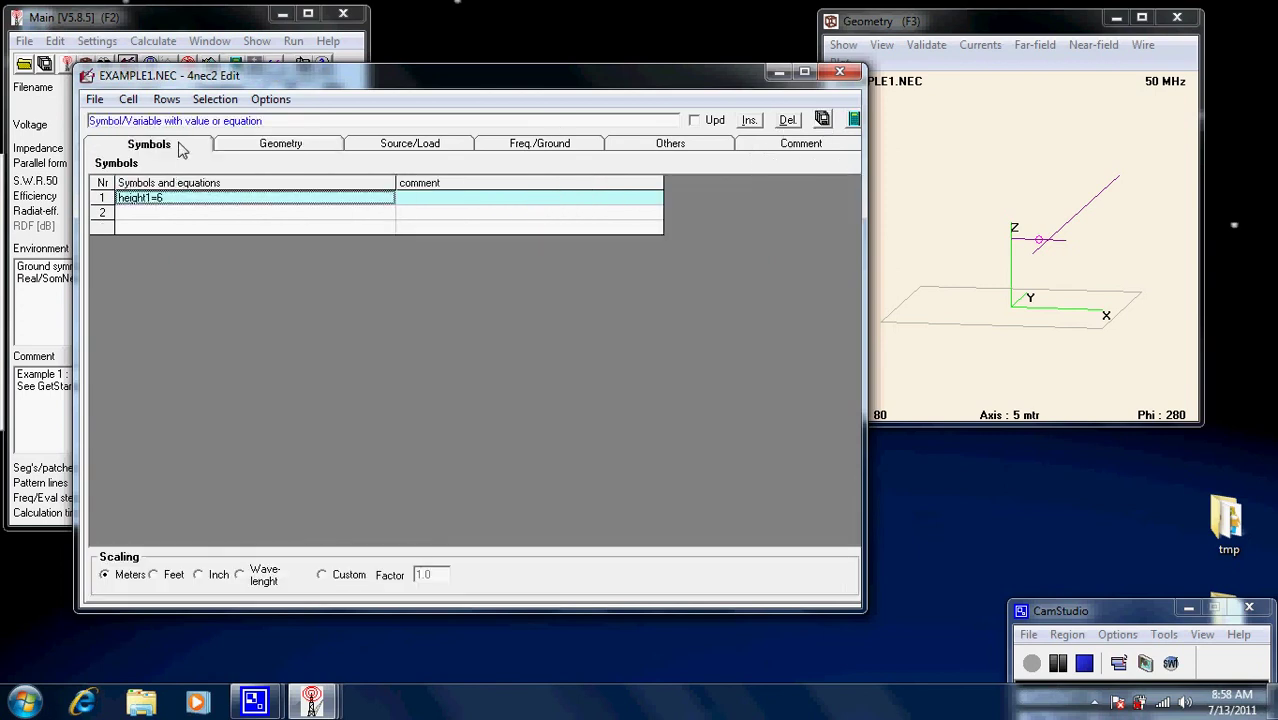
left_click(327, 148)
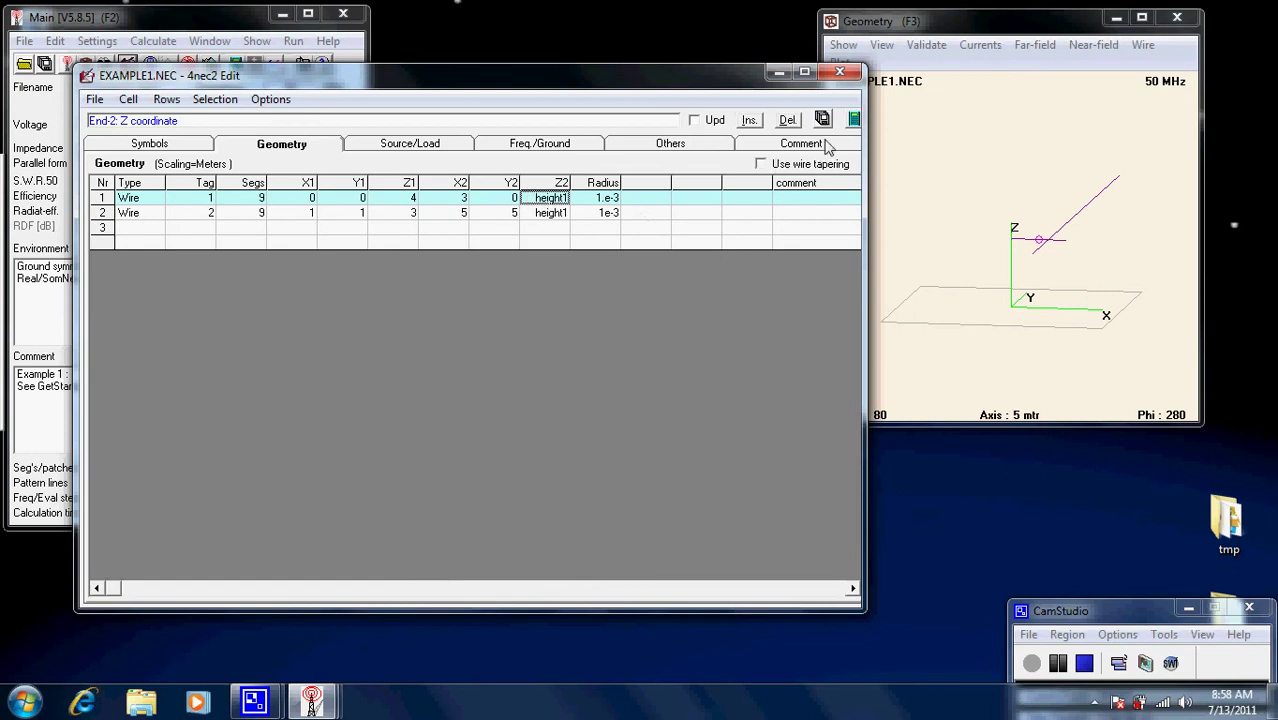
left_click(854, 120)
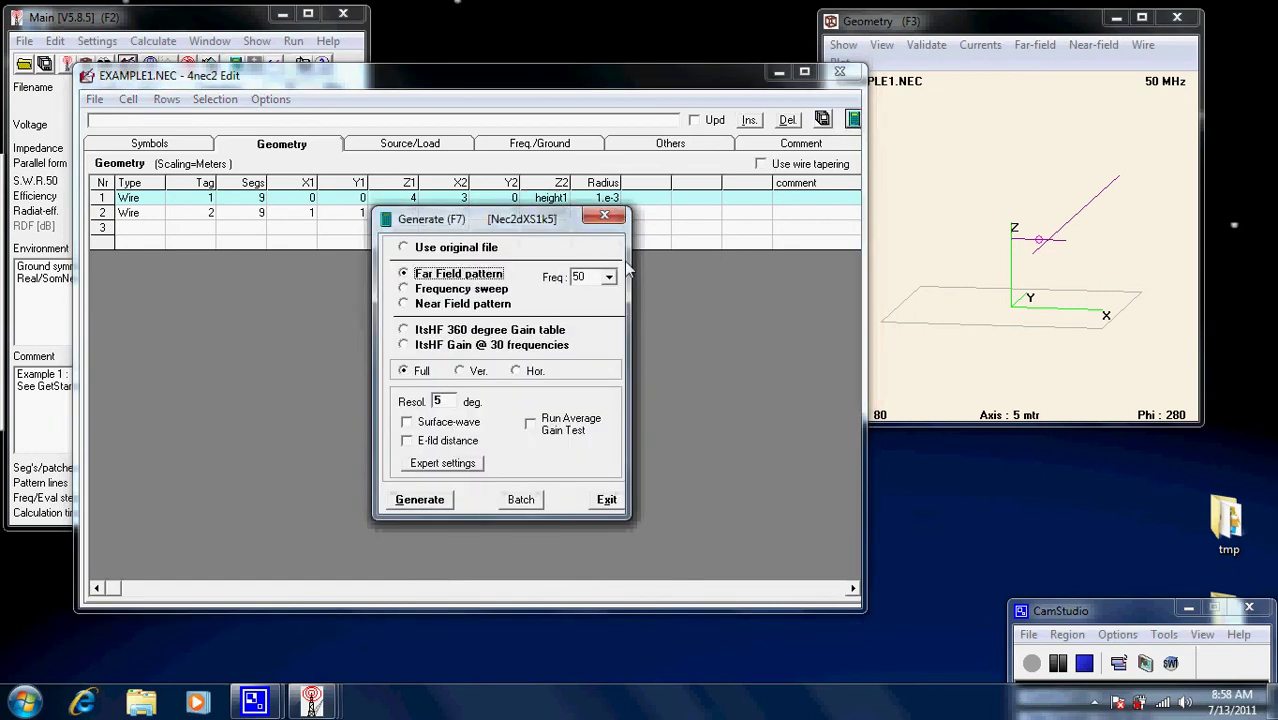
left_click(440, 496)
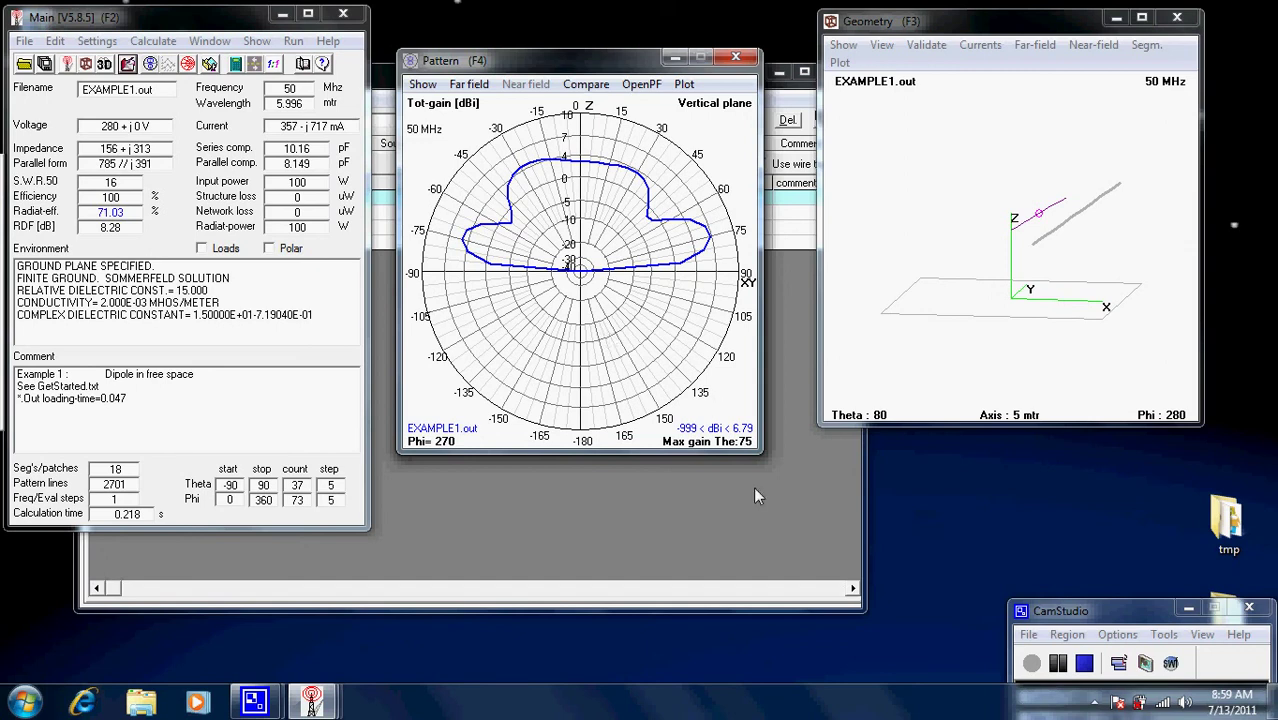
left_click(743, 527)
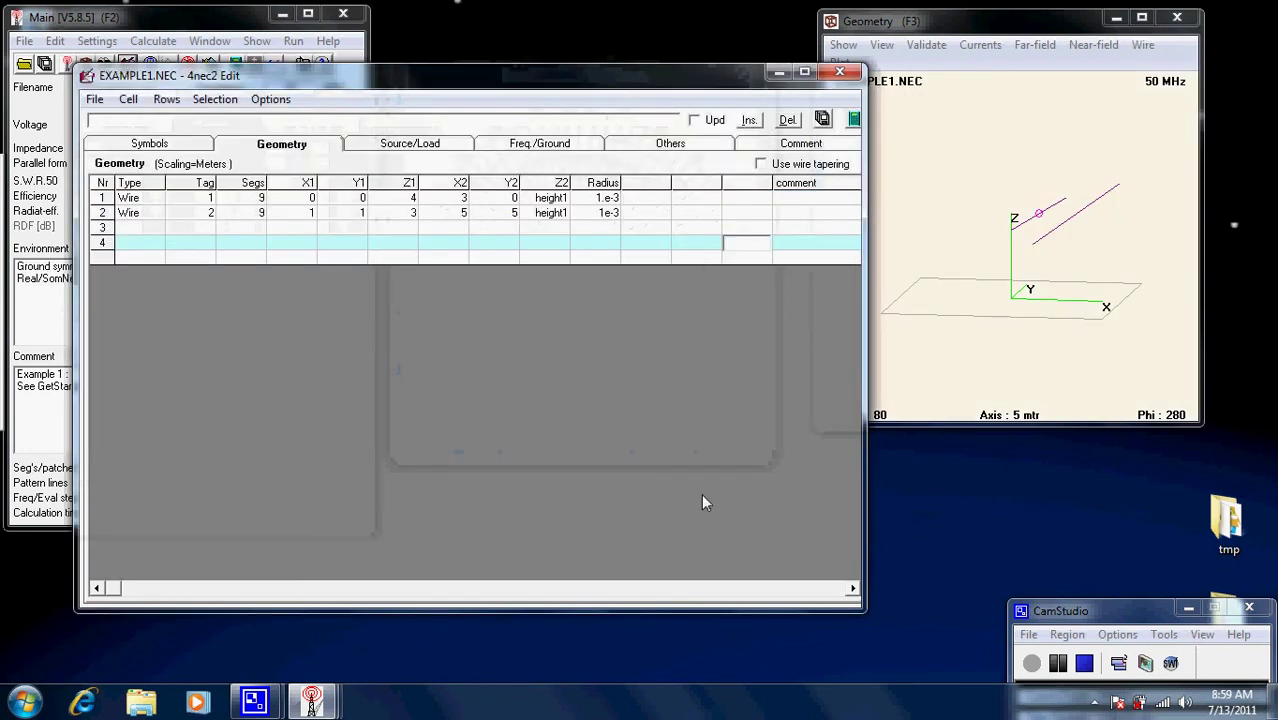
- Close the NEC editor, make Geometry edit the default editor and open EXAMPLE1.NEC in it
left_click(184, 146)
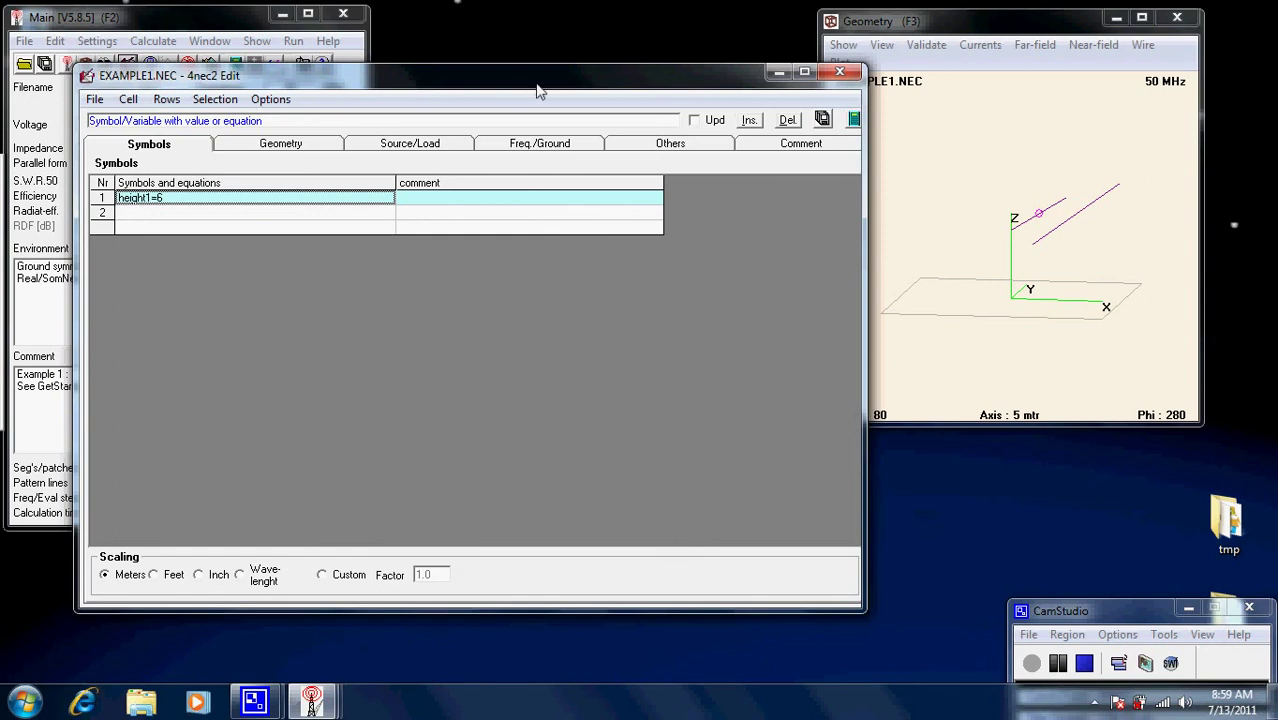
left_click(841, 75)
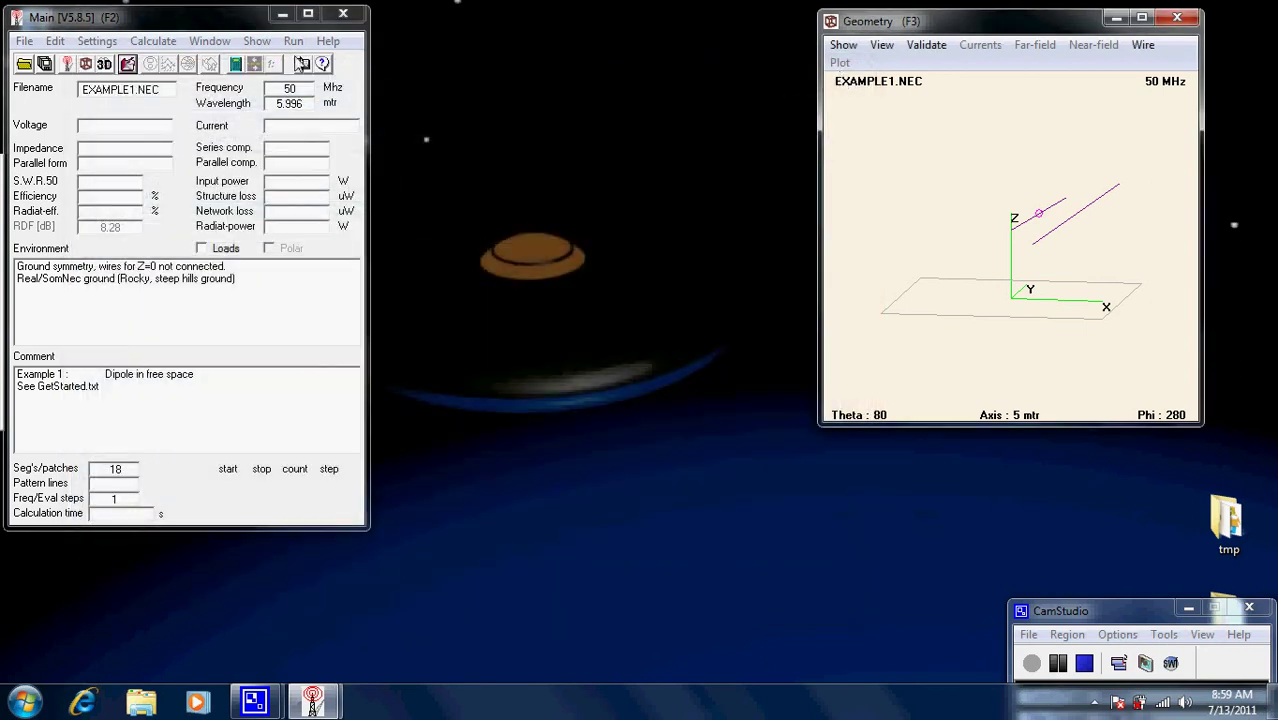
left_click(97, 44)
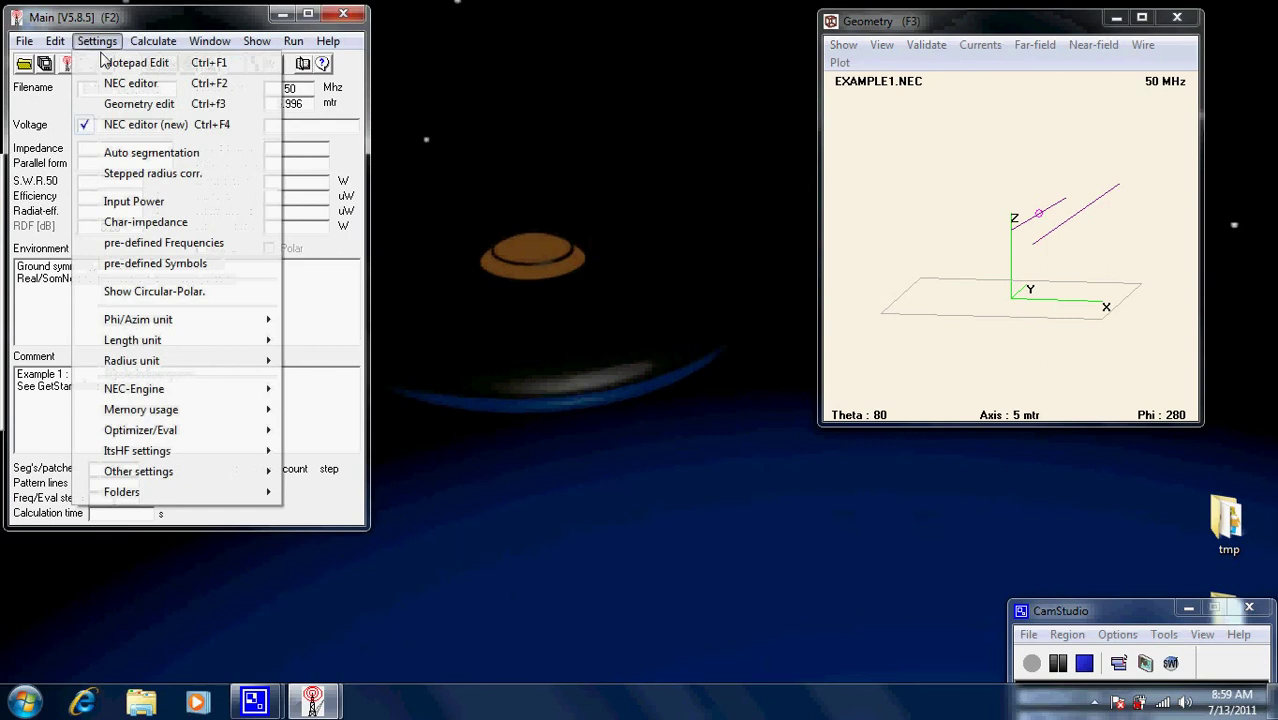
left_click(130, 108)
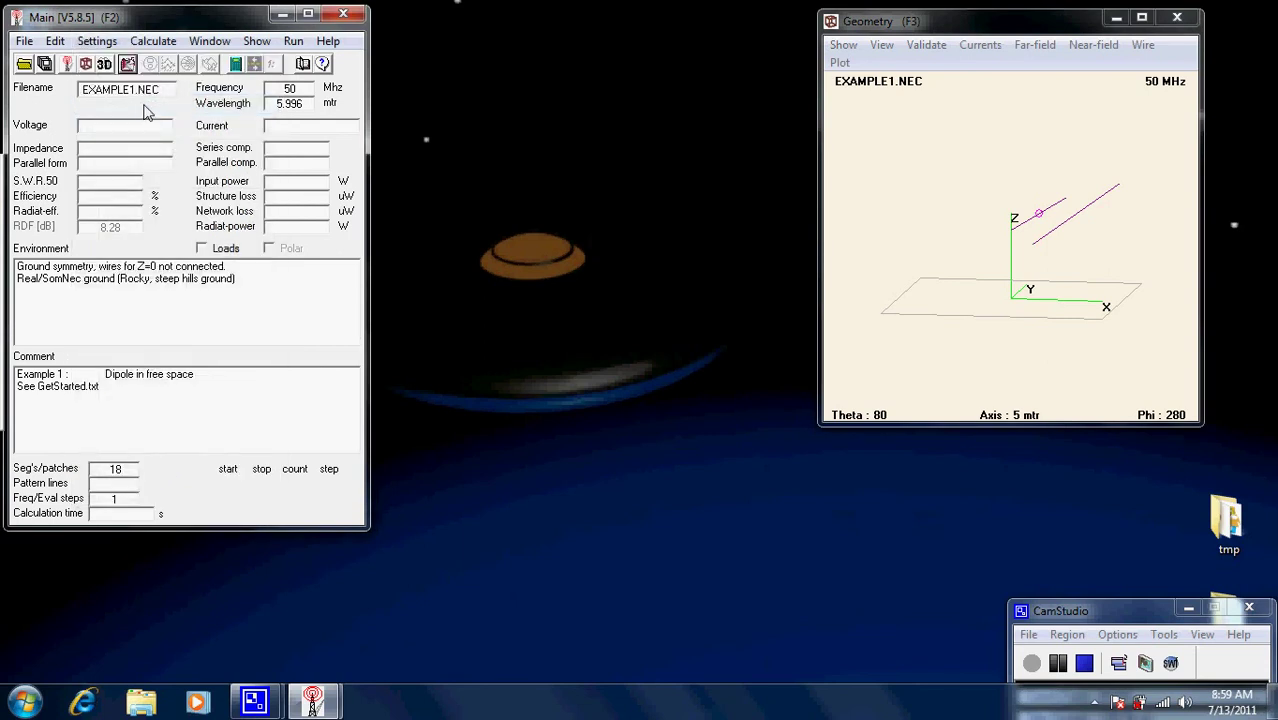
left_click(127, 64)
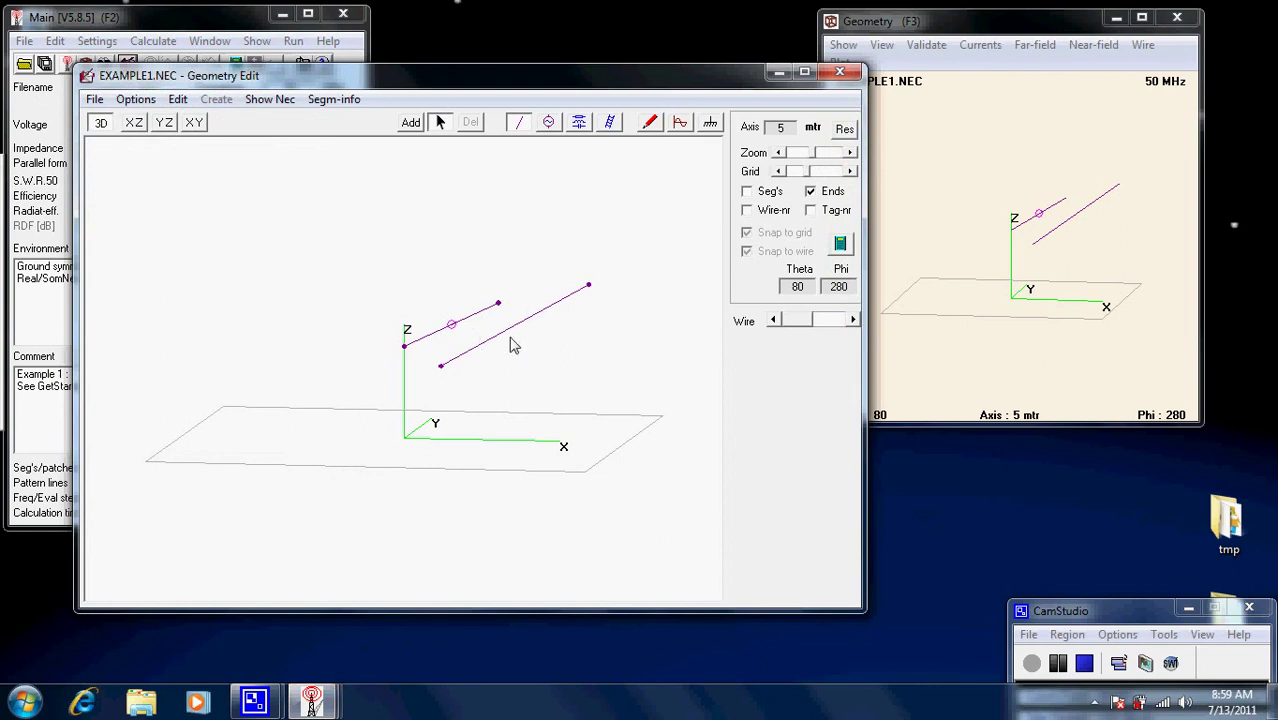
- Create a new empty geometry model and save it as firsttry in the models folder
left_click(95, 99)
left_click(128, 123)
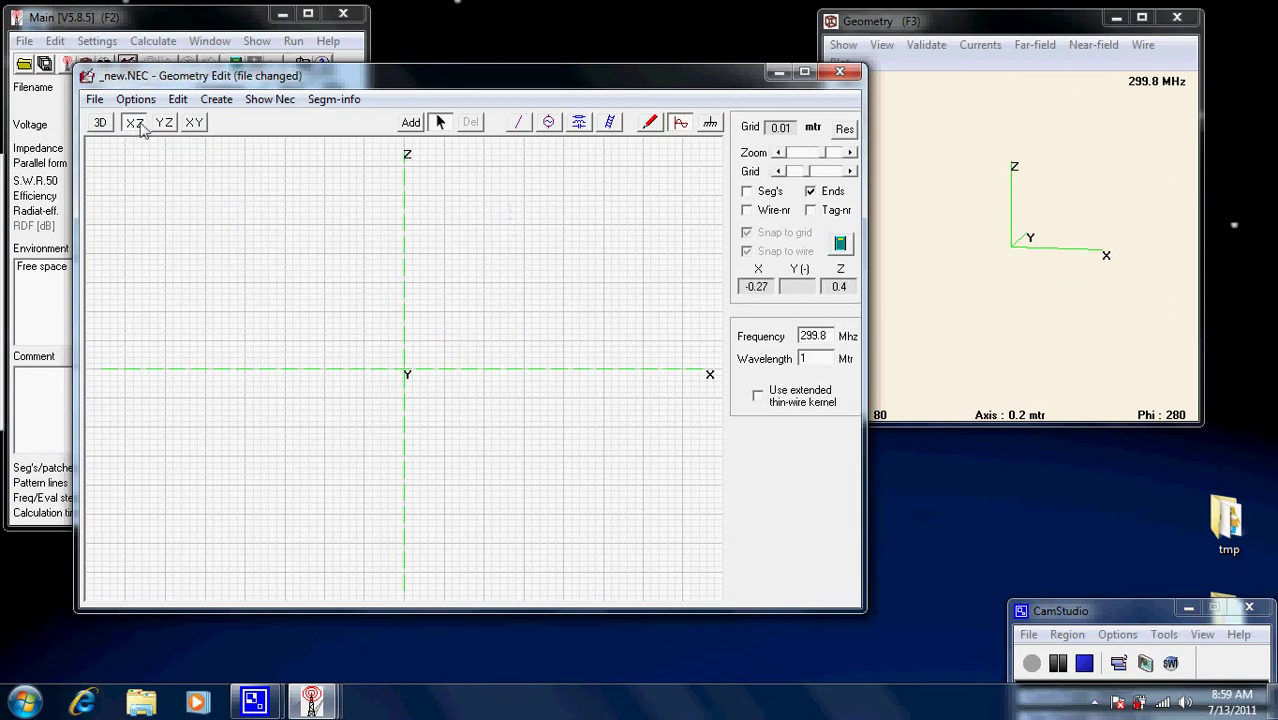
left_click(95, 99)
left_click(128, 183)
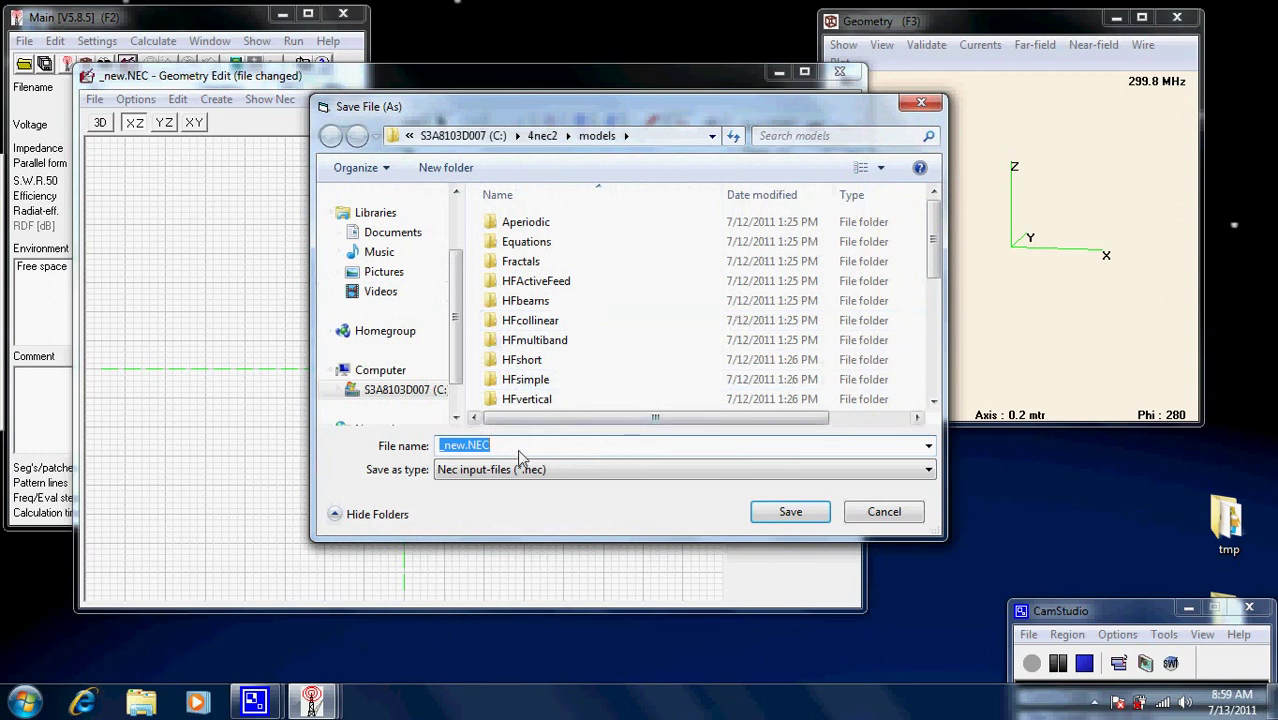
left_click(466, 445)
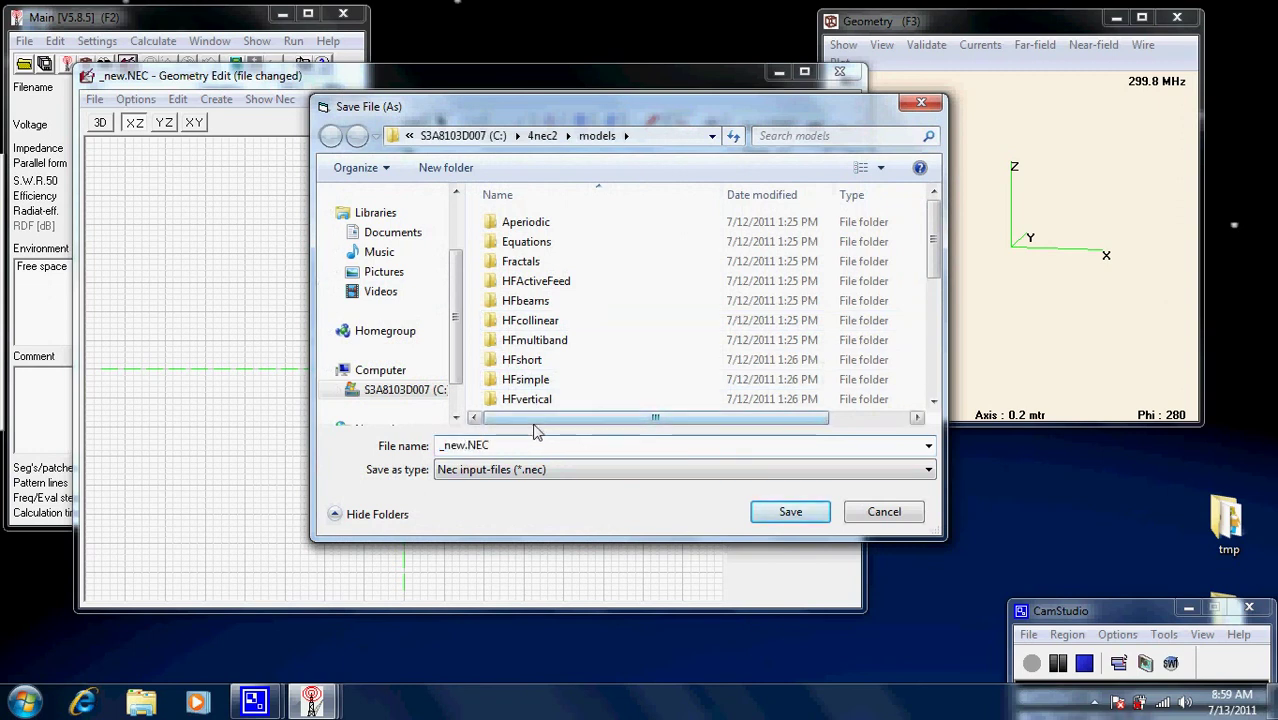
key("BackSpace")
key("BackSpace")
key("BackSpace")
key("BackSpace")
type("firsttry")
key("Return")
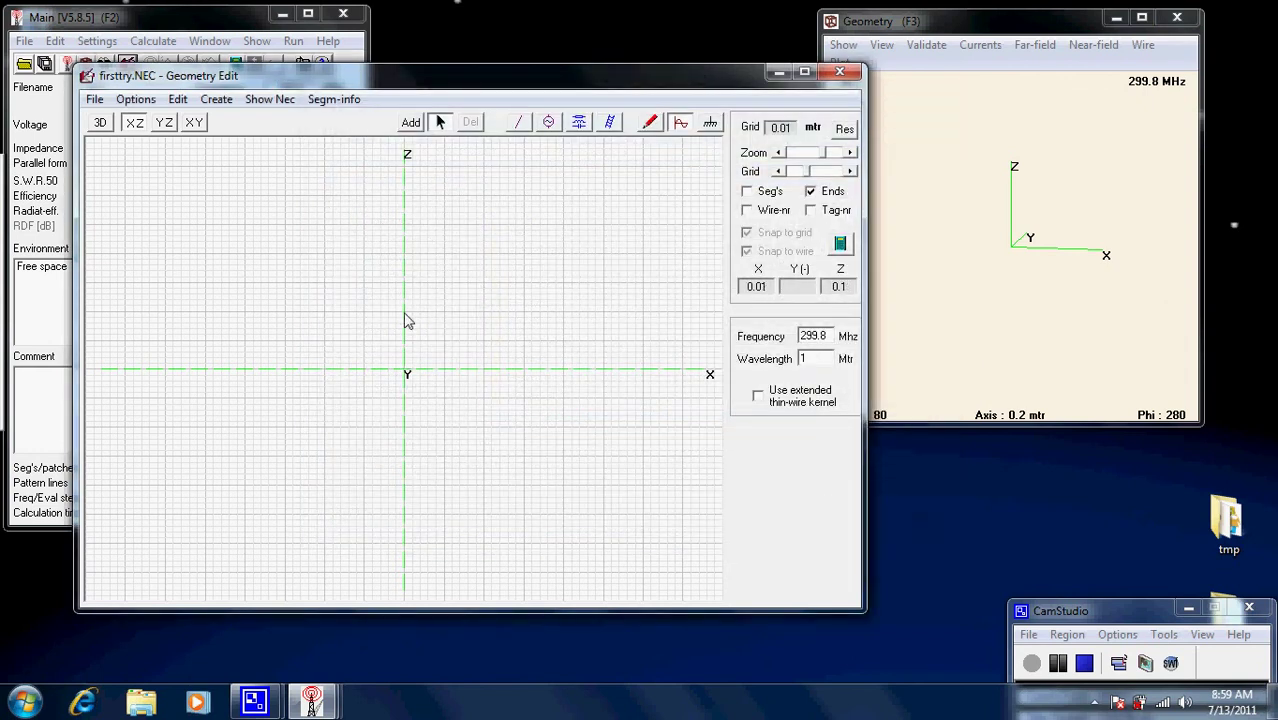
left_click(413, 122)
left_click(686, 406)
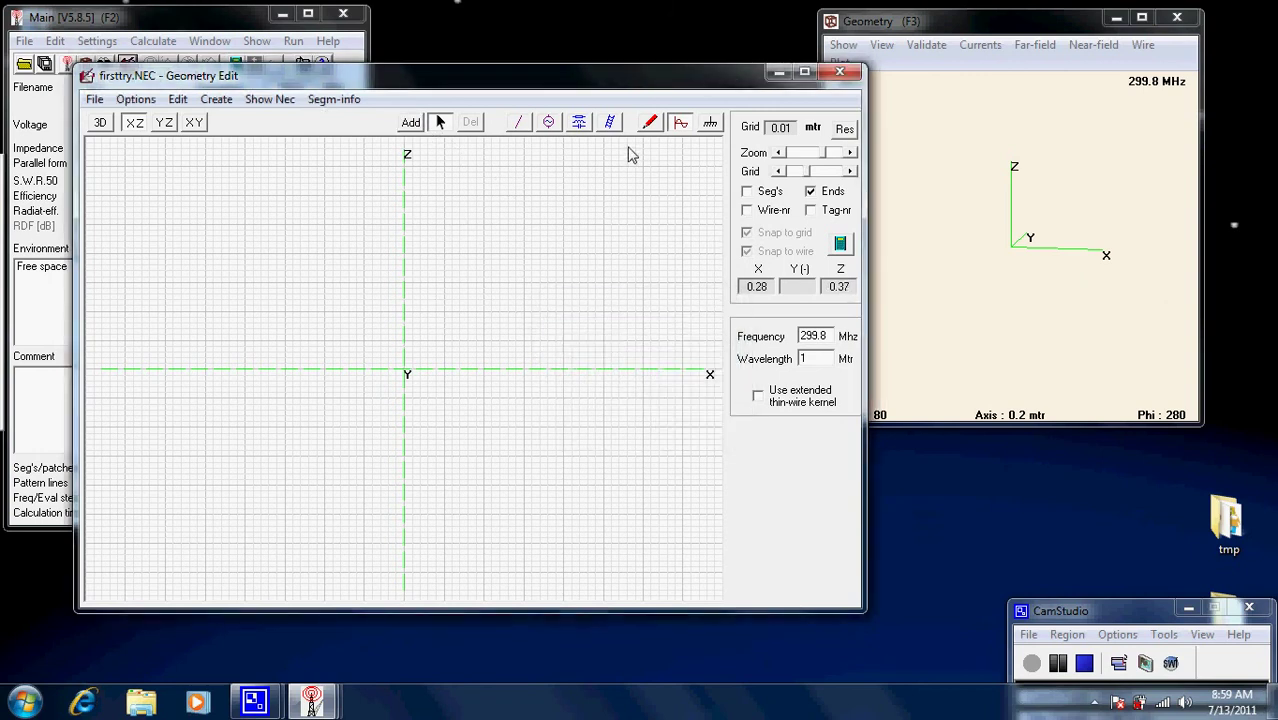